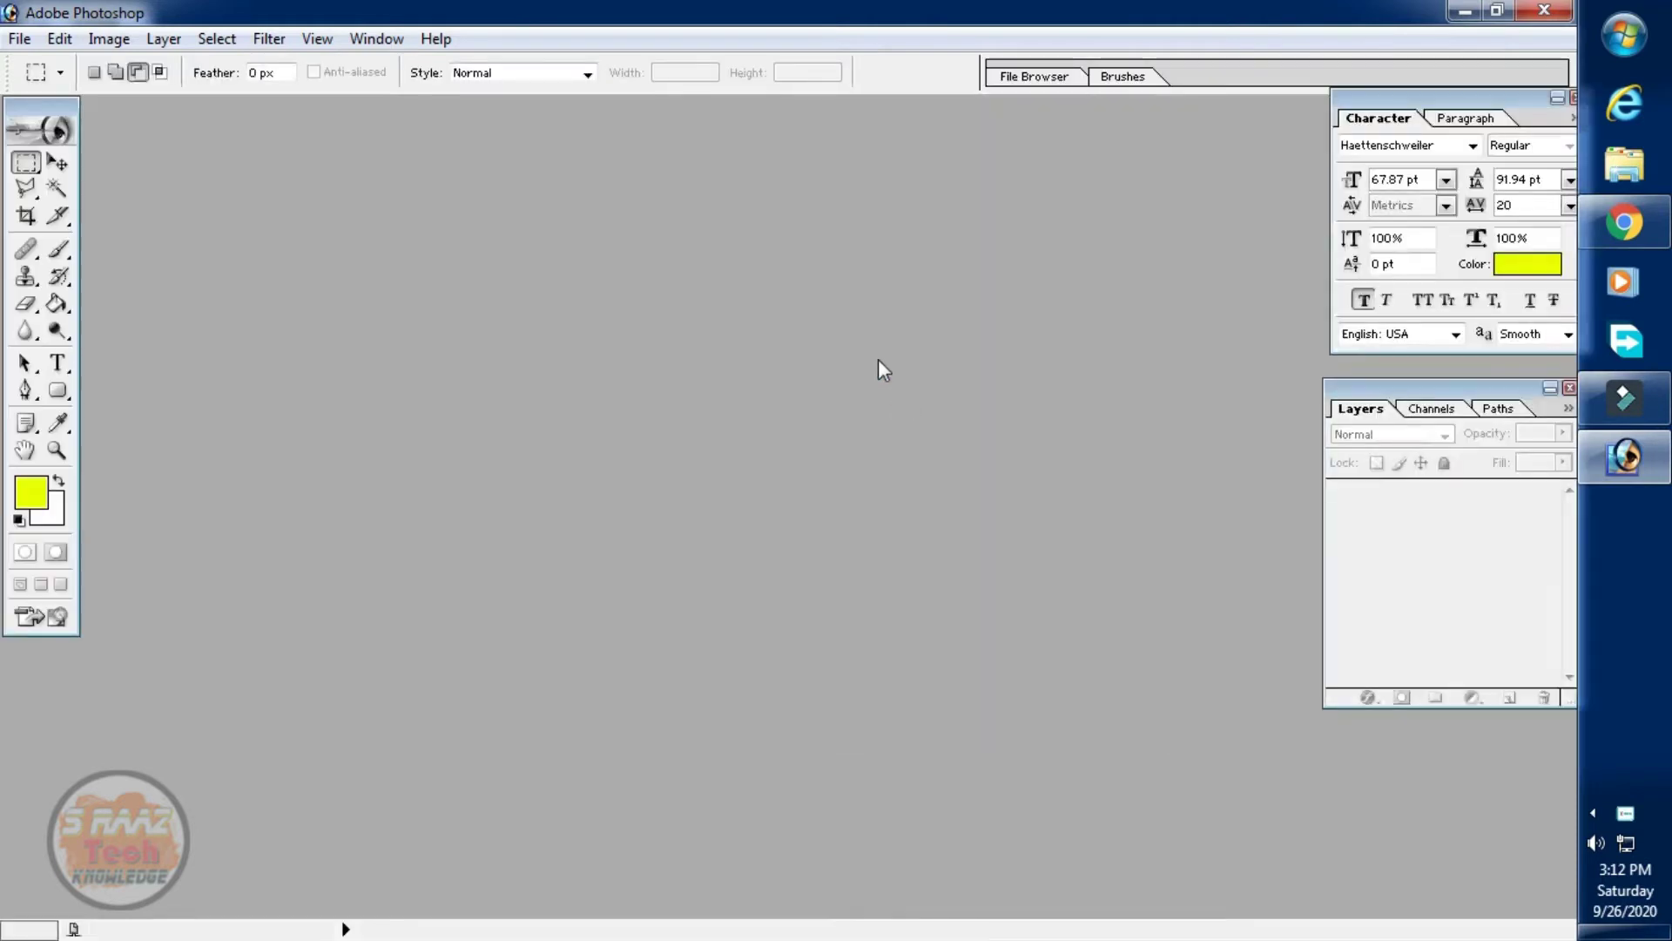
# Create a new white document using the 1280 x 720 HDTV 720P preset and maximize its window.
pyautogui.click(19, 38)
pyautogui.click(61, 76)
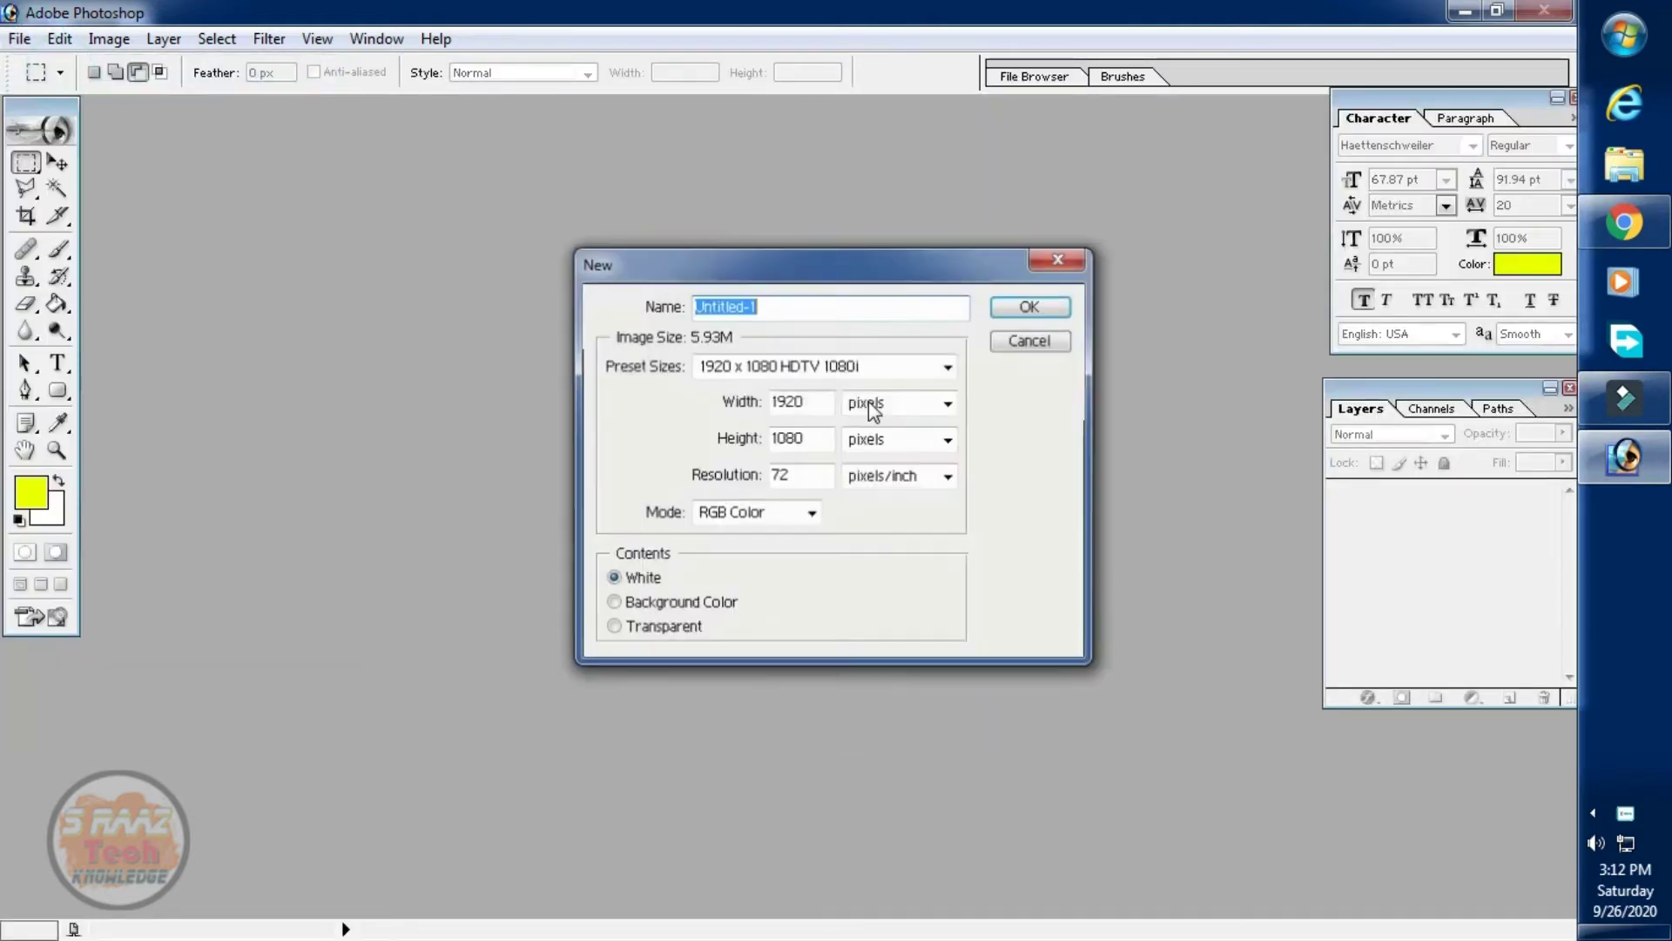
pyautogui.click(831, 364)
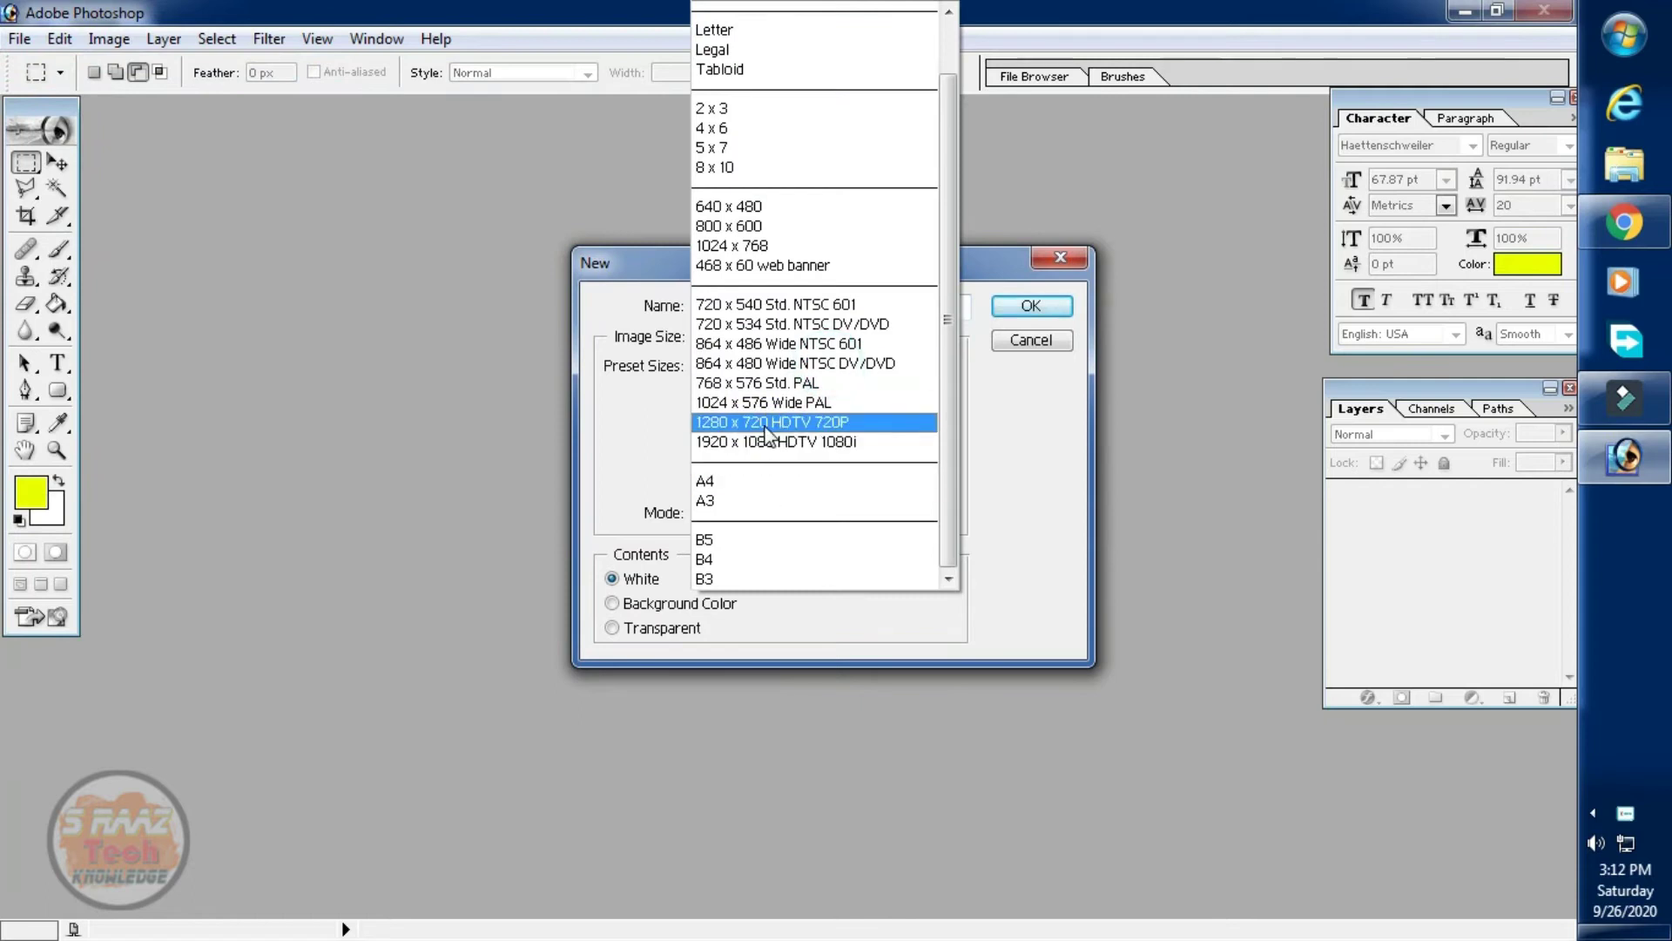
pyautogui.click(823, 422)
pyautogui.click(1032, 309)
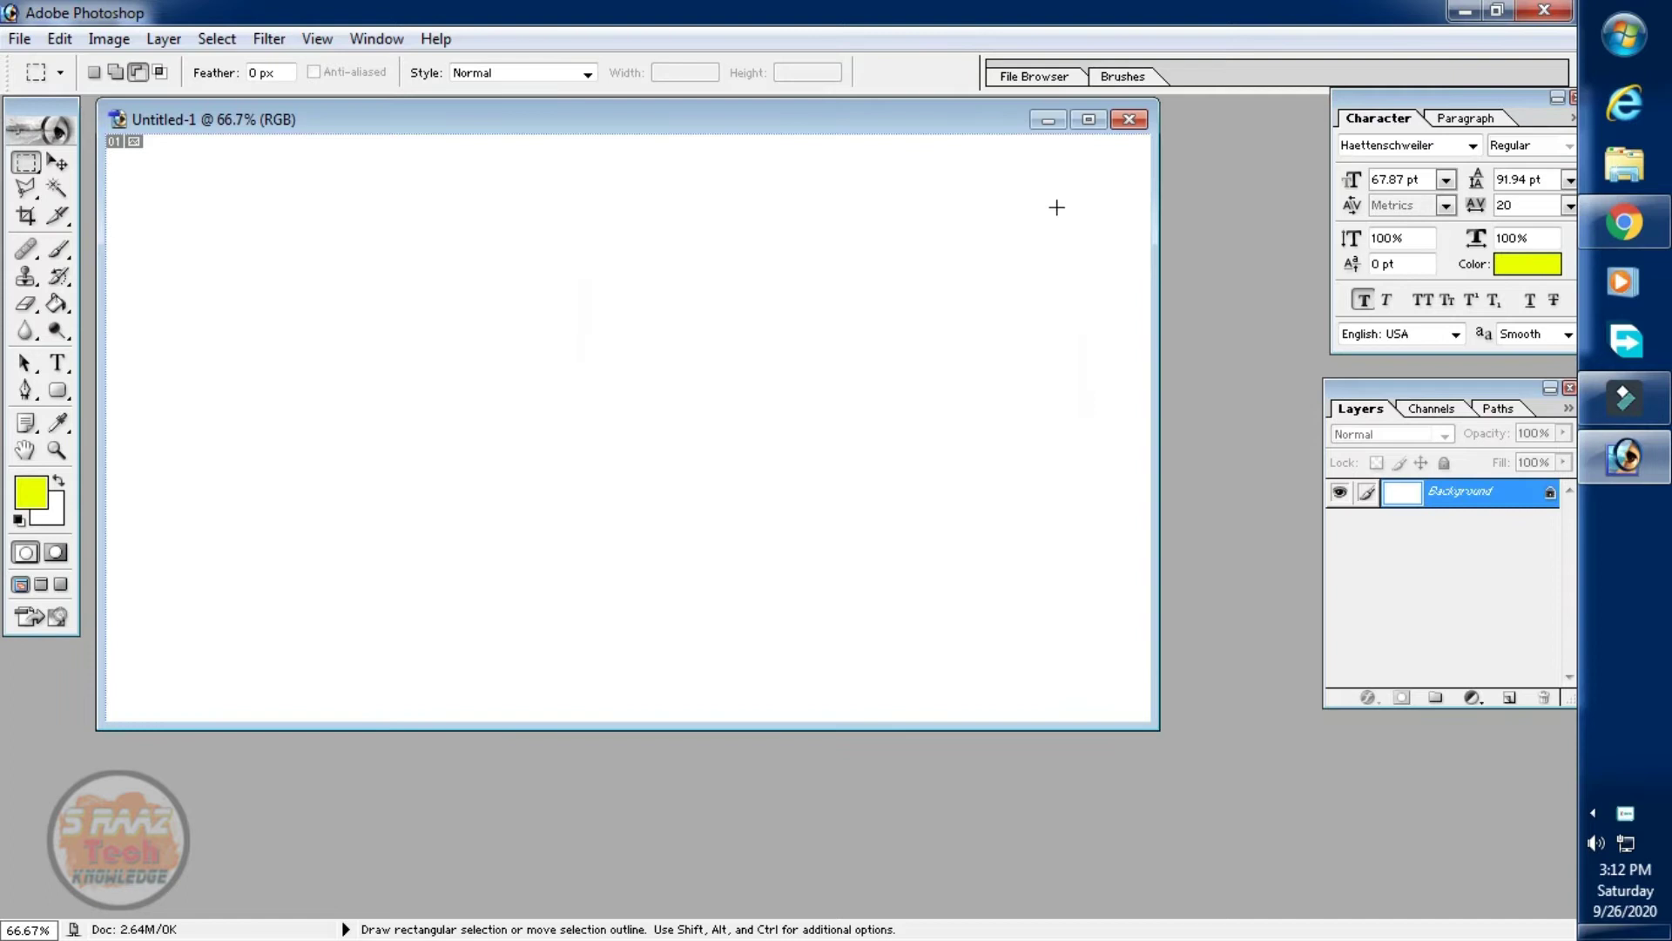
pyautogui.click(1088, 120)
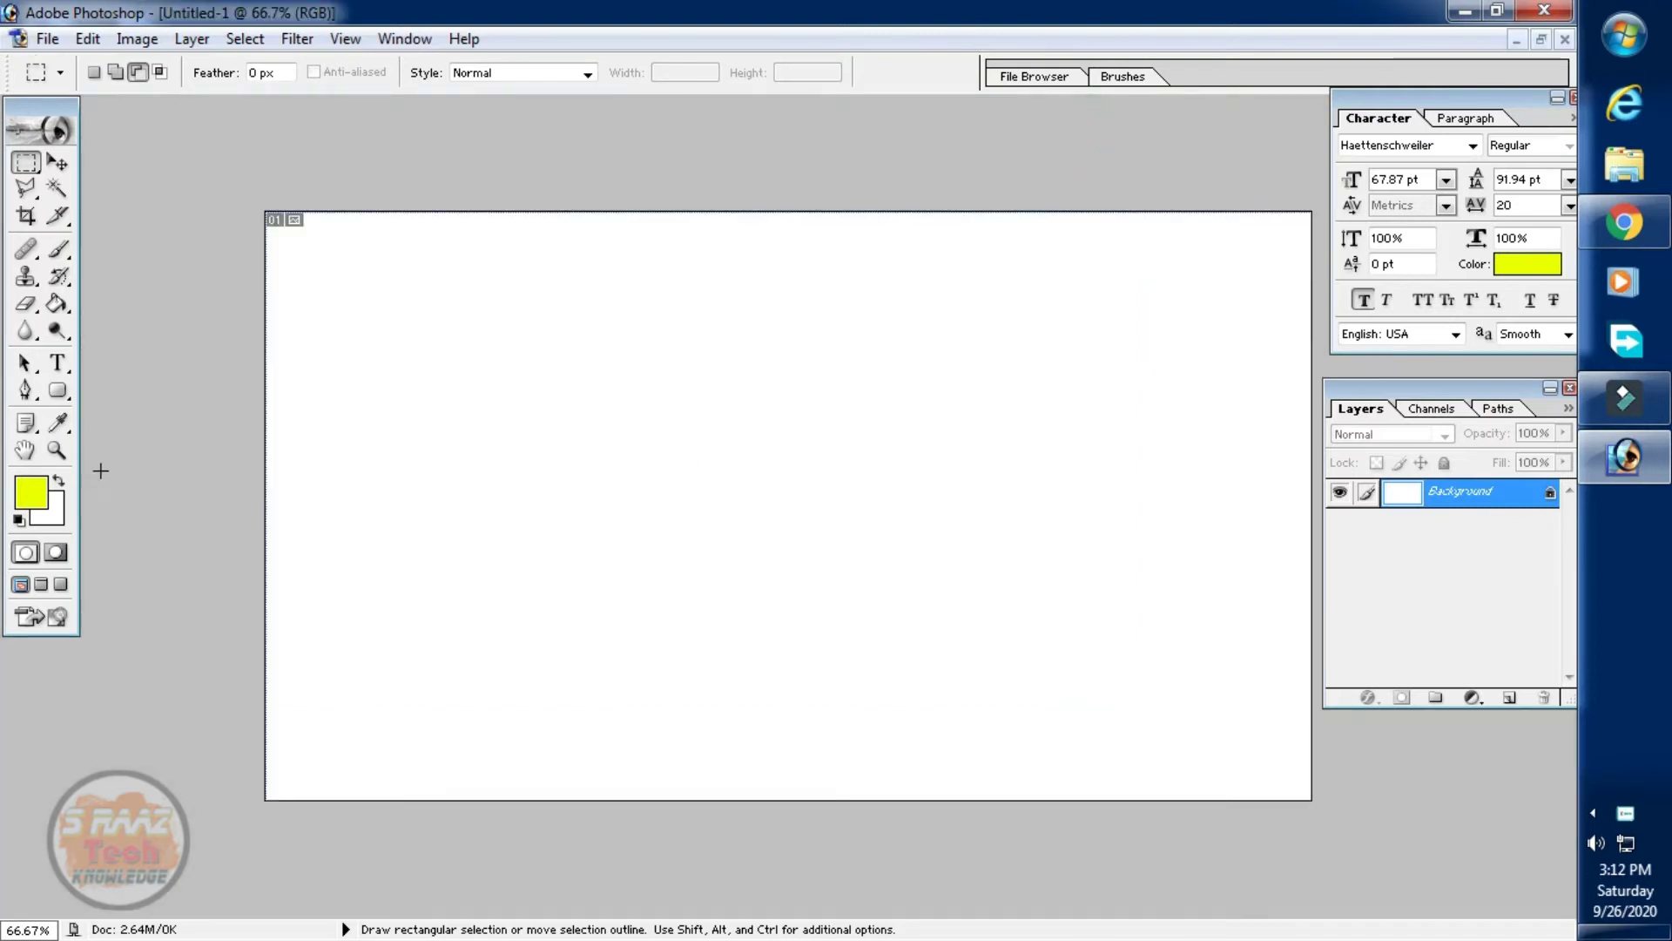
# Start a text layer on the canvas and set its font to Ganess.
pyautogui.click(58, 362)
pyautogui.click(592, 558)
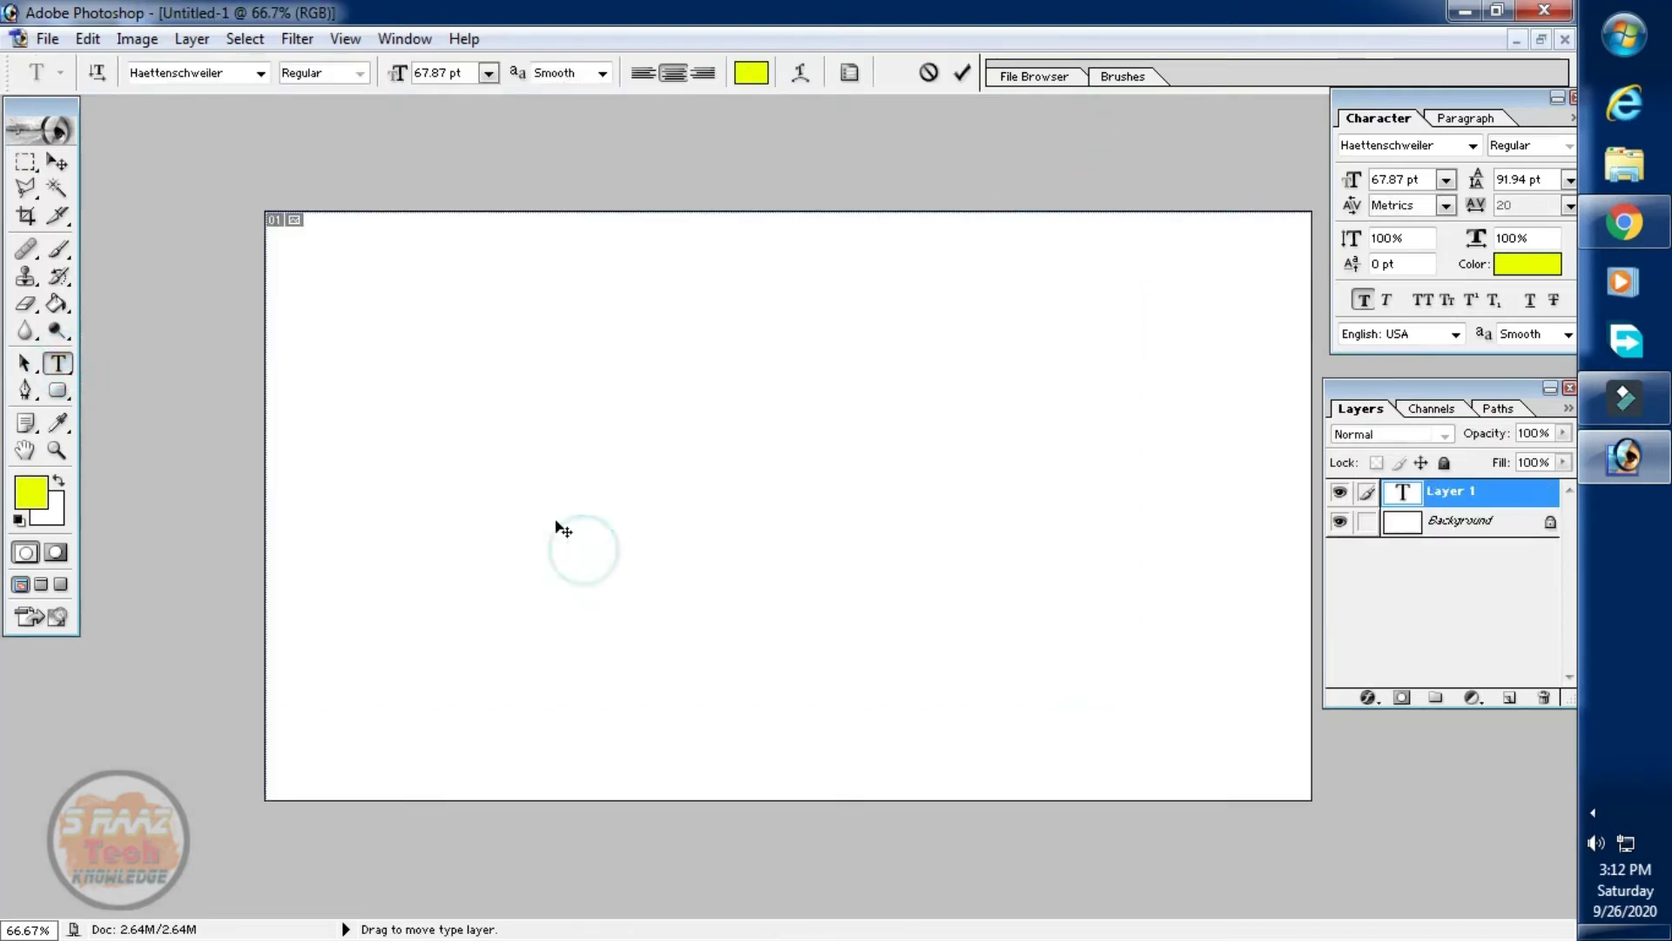
pyautogui.click(261, 74)
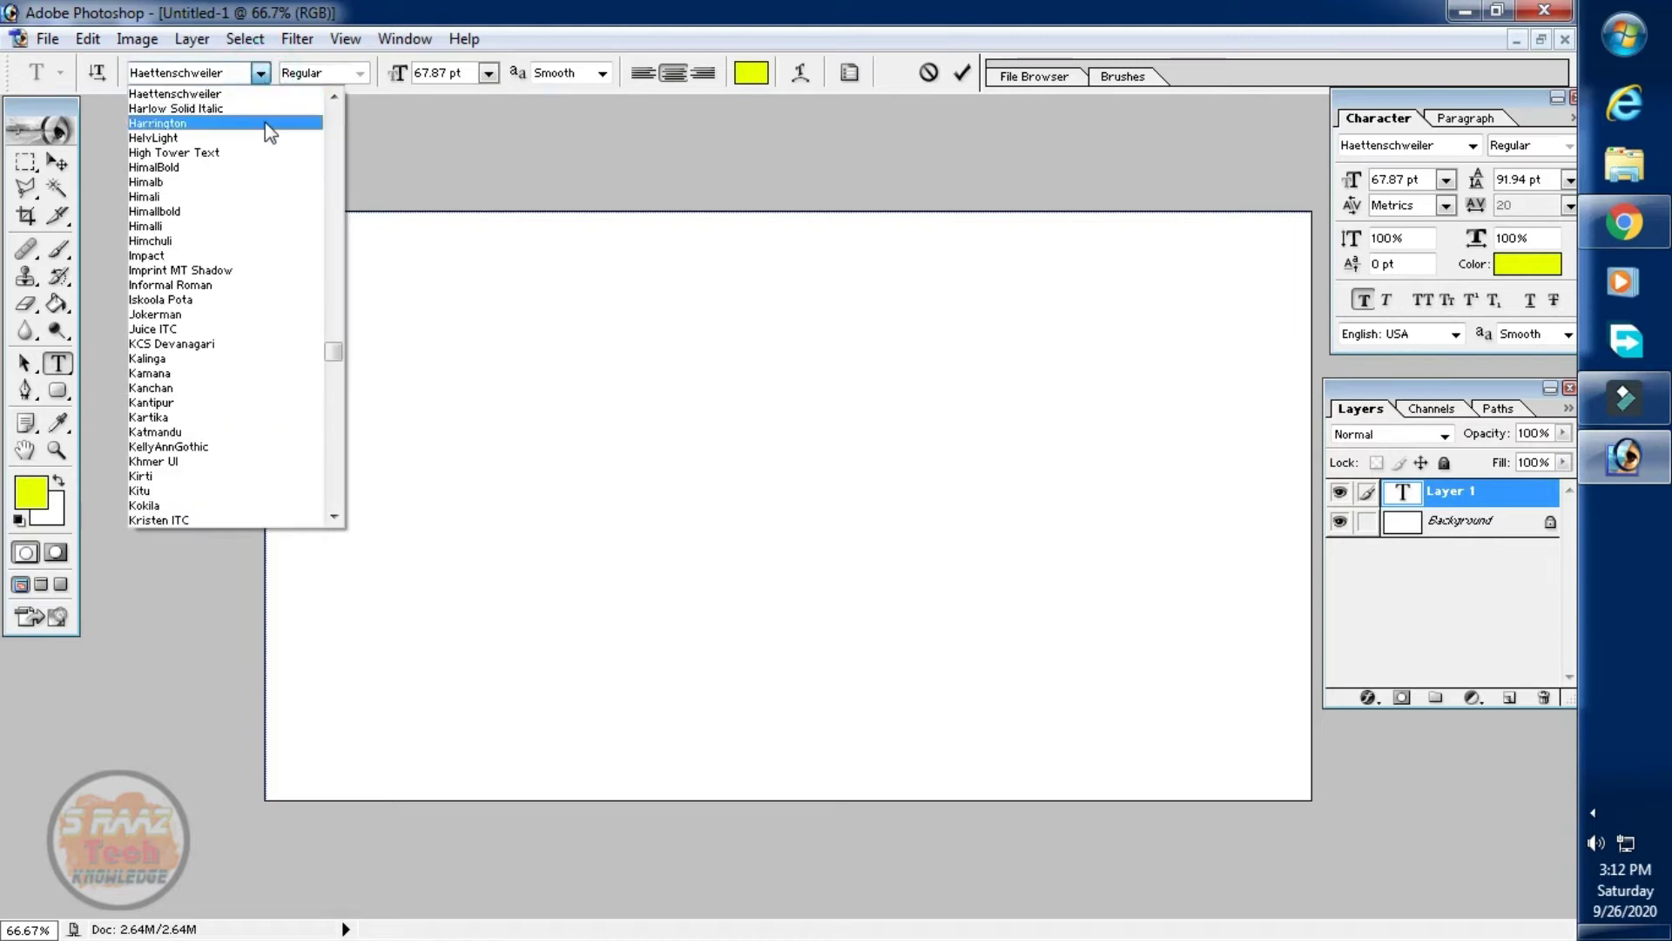
pyautogui.click(179, 75)
pyautogui.click(179, 74)
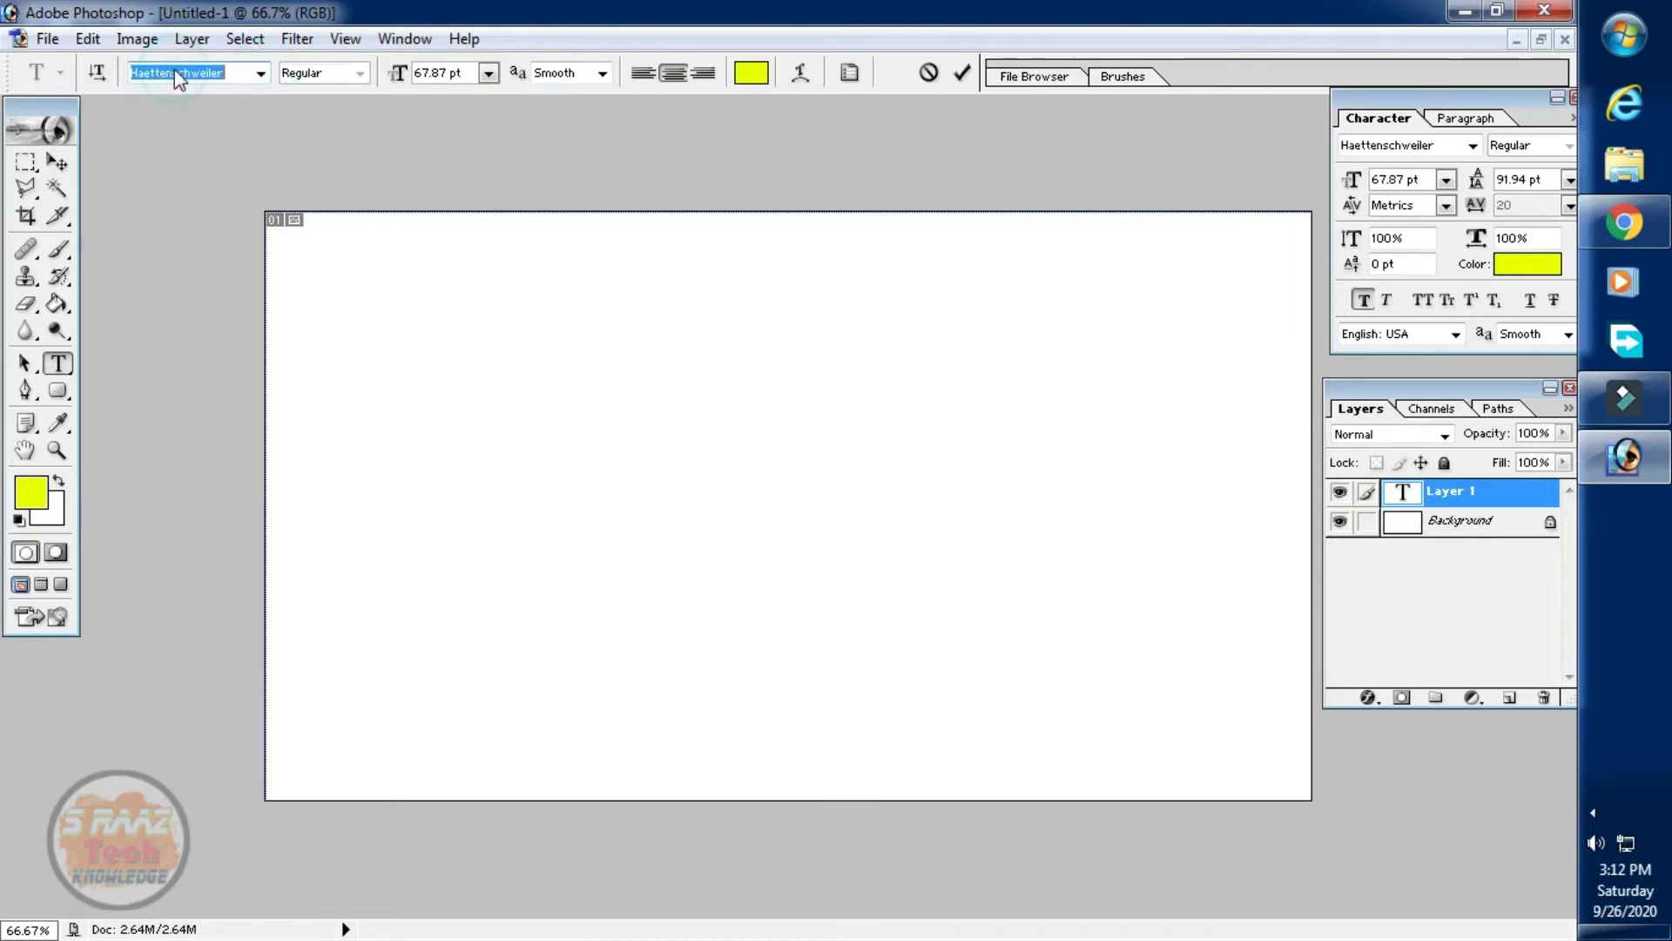
pyautogui.write('Ganess')
pyautogui.press('Return')
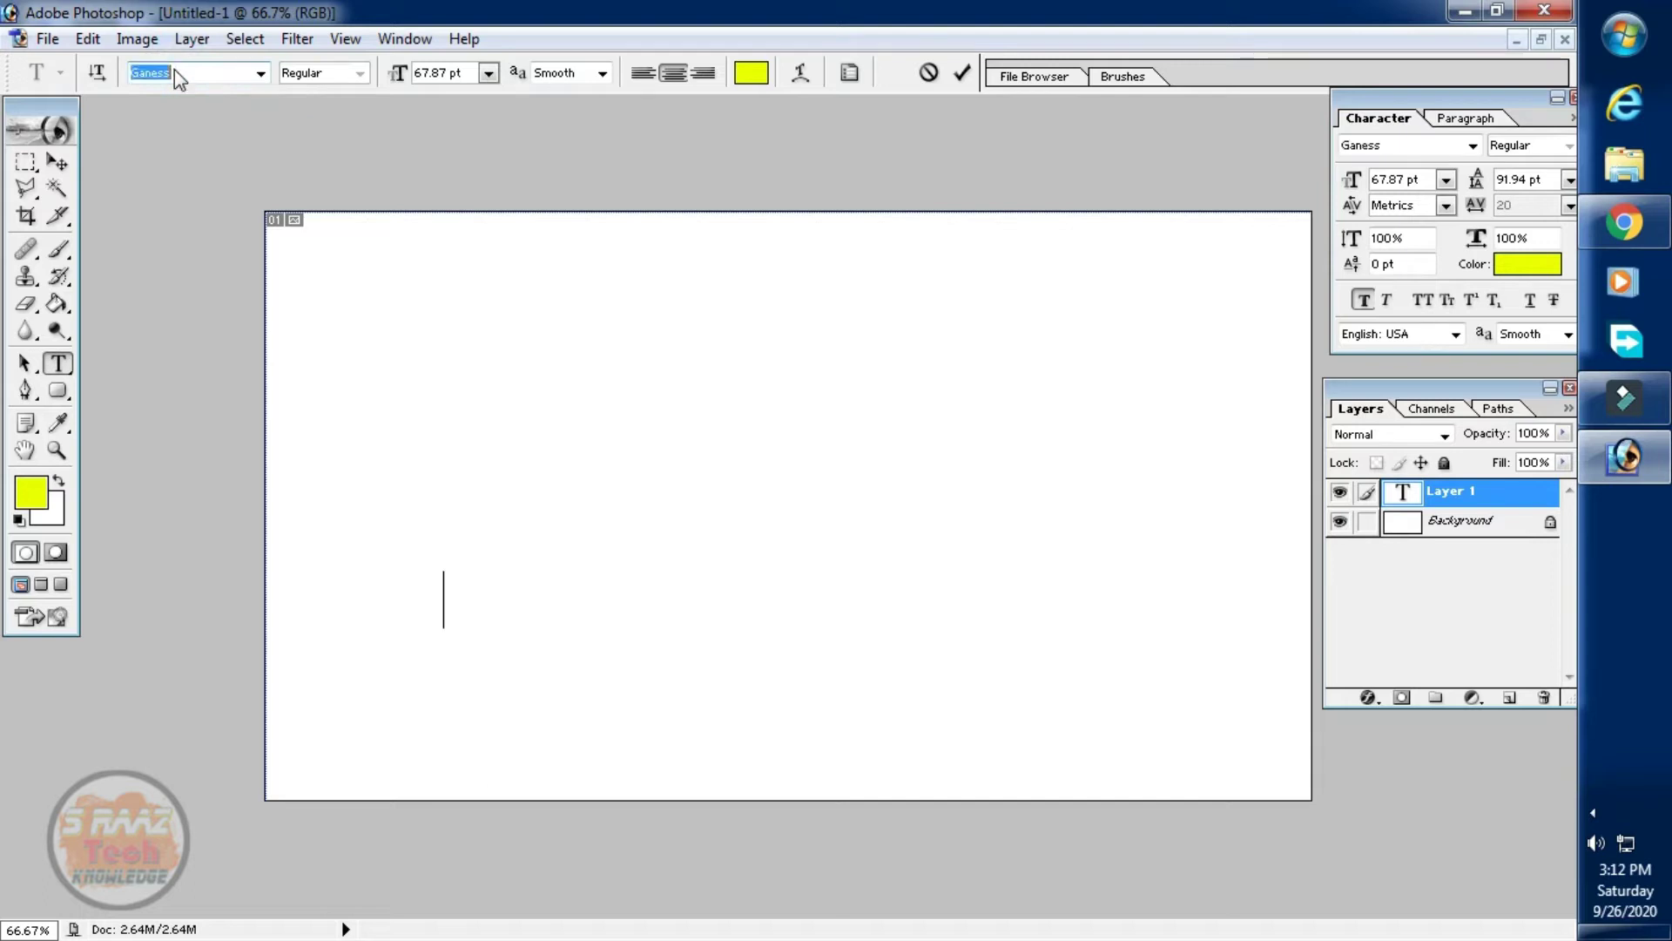
# Enter the Hindi title "प्यार के रोग" and move it to the middle of the canvas.
pyautogui.moveTo(495, 603); pyautogui.dragTo(486, 541)
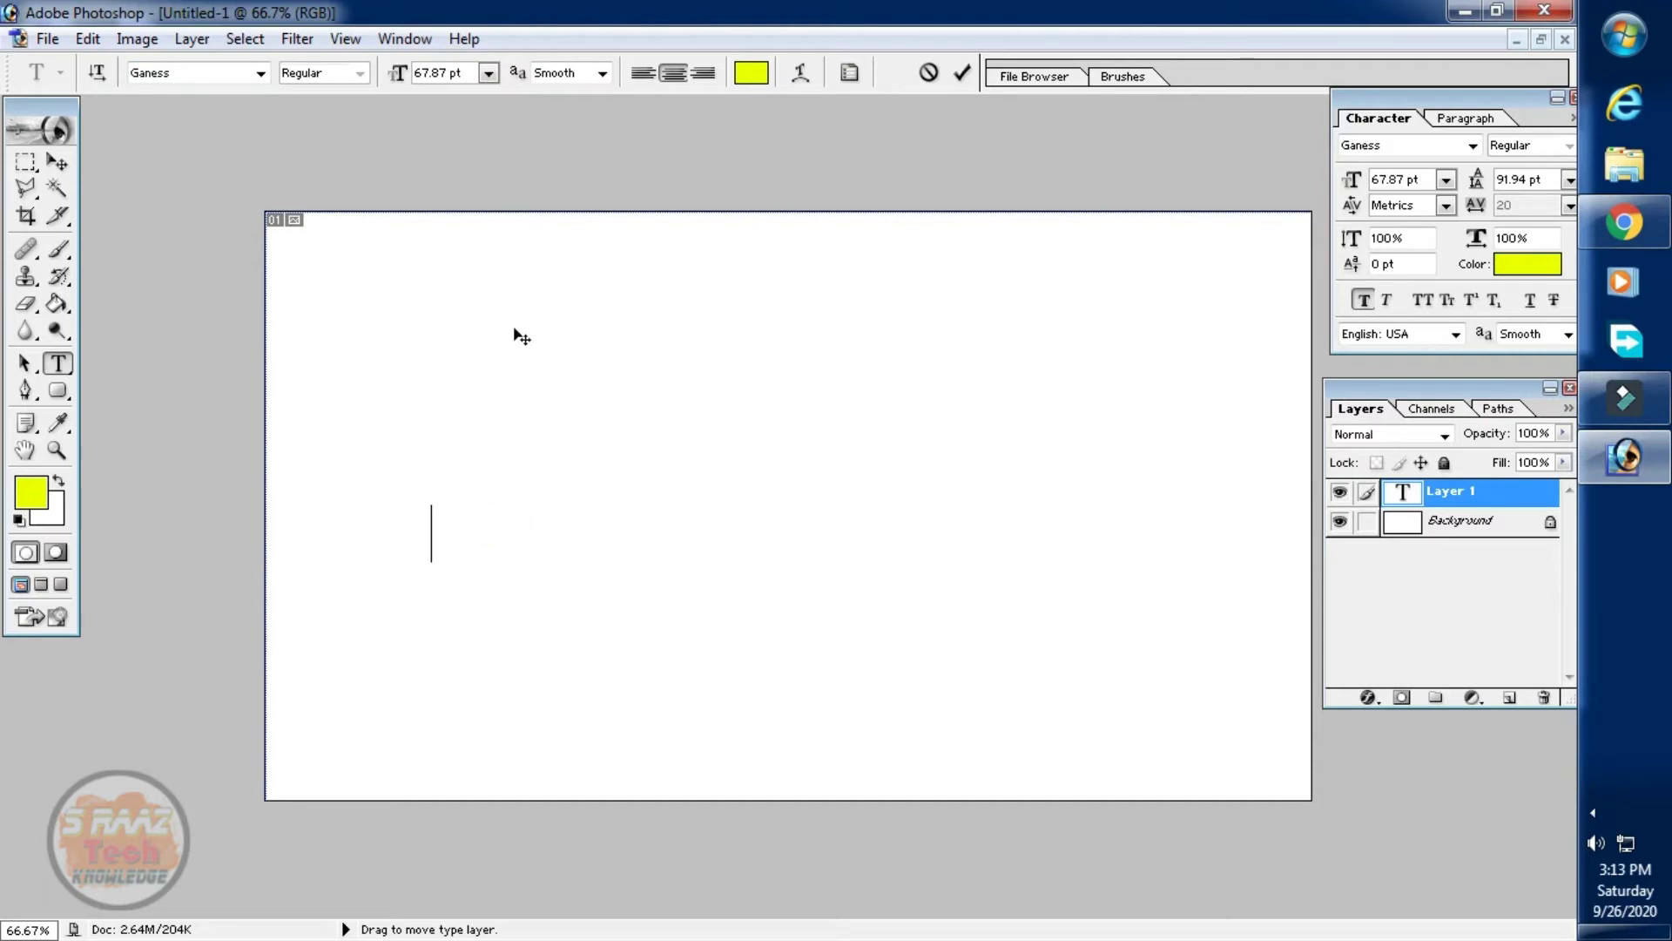
pyautogui.write('i')
pyautogui.press('BackSpace')
pyautogui.write('I')
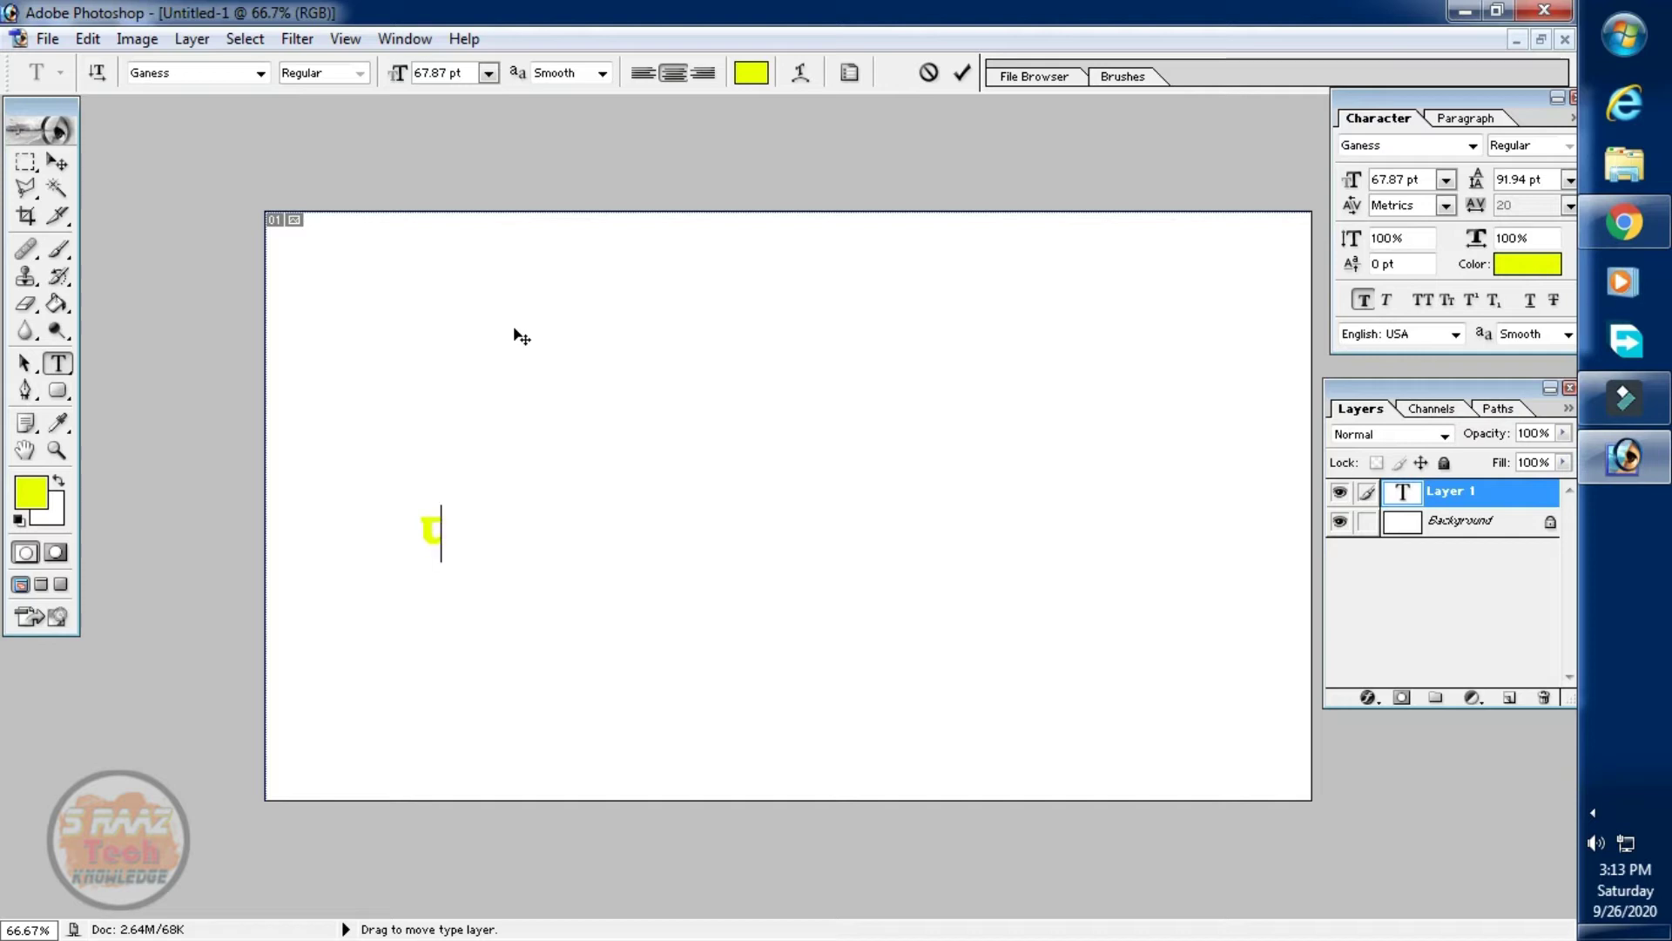
pyautogui.write(';kj')
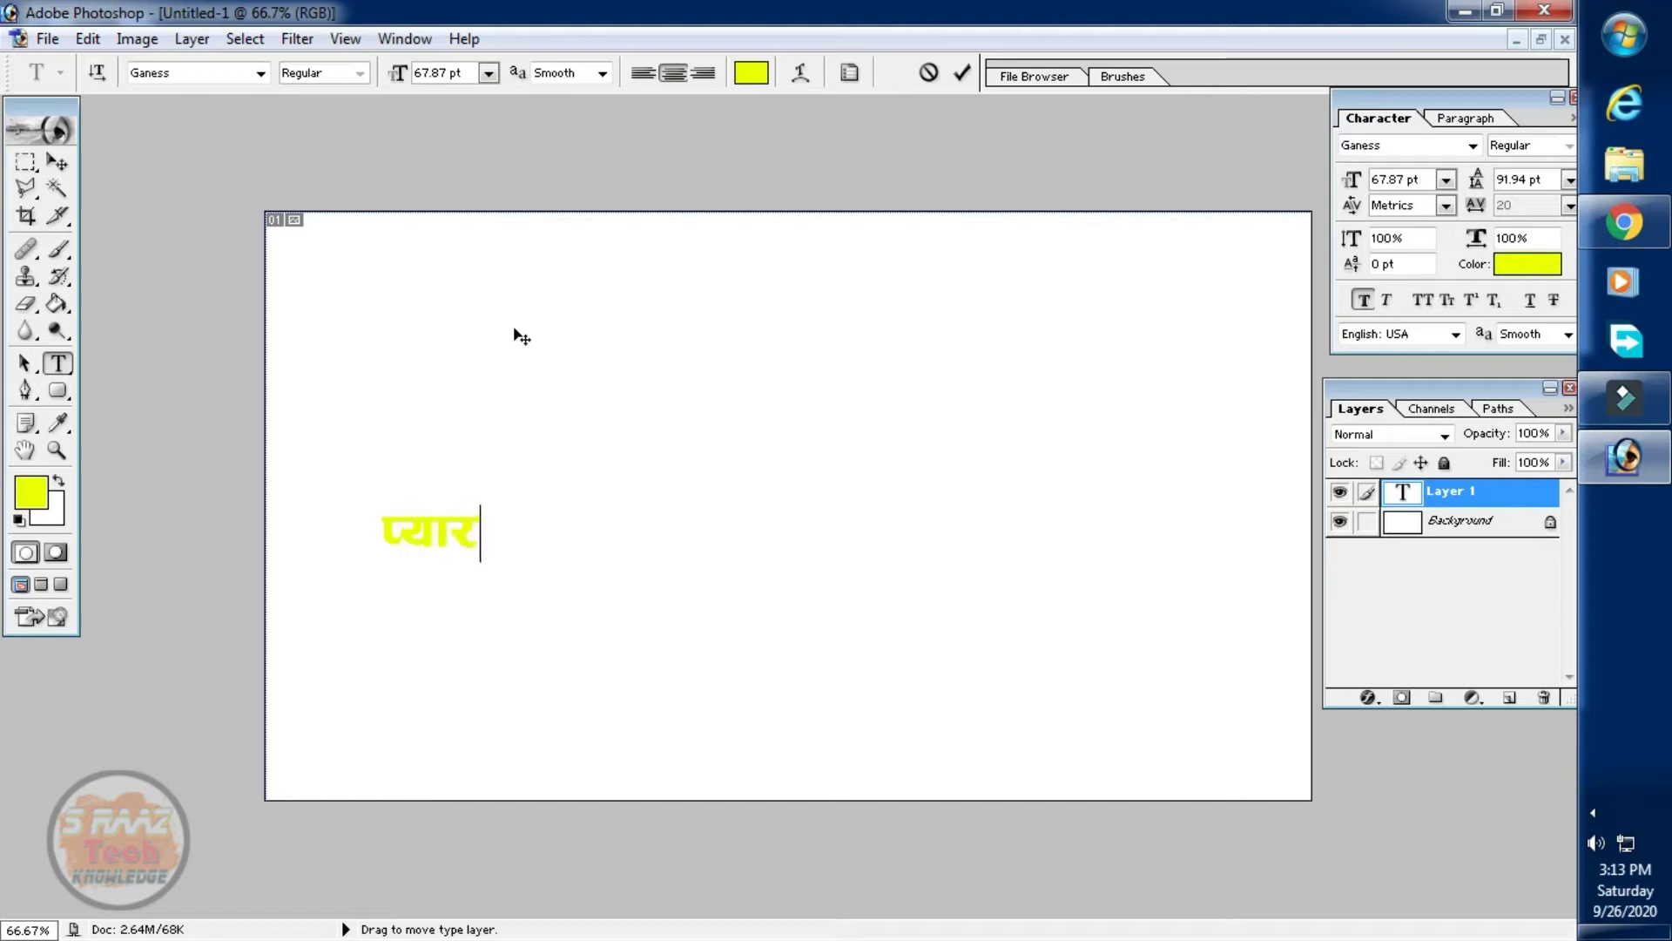
pyautogui.write(' ds')
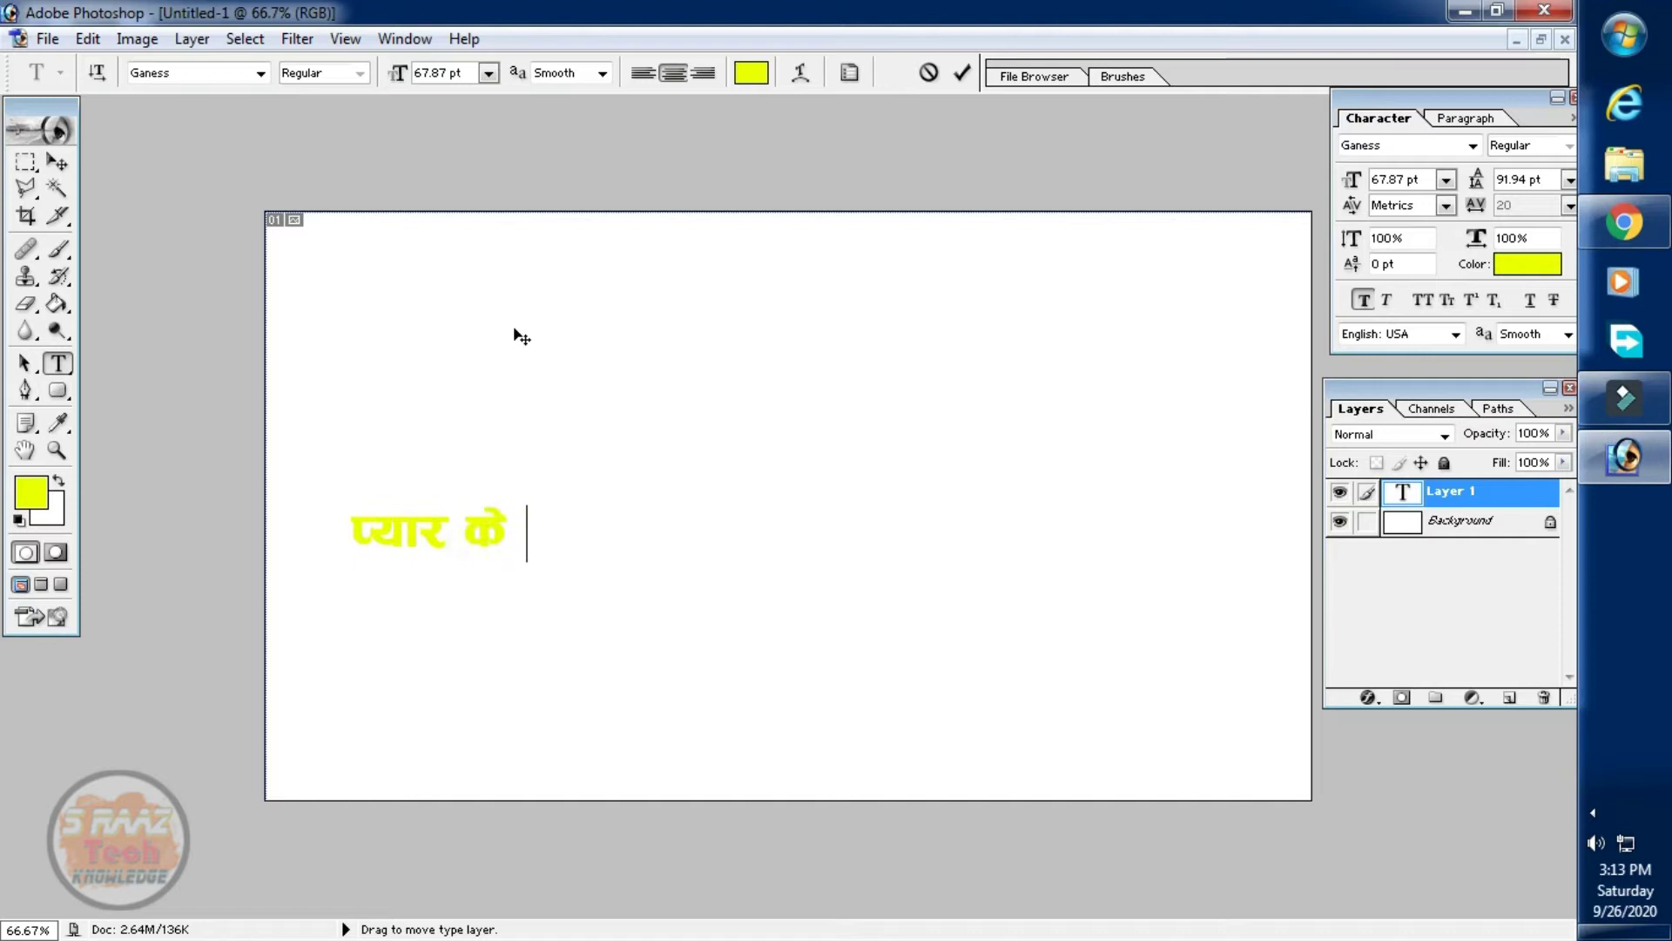
pyautogui.write(' j')
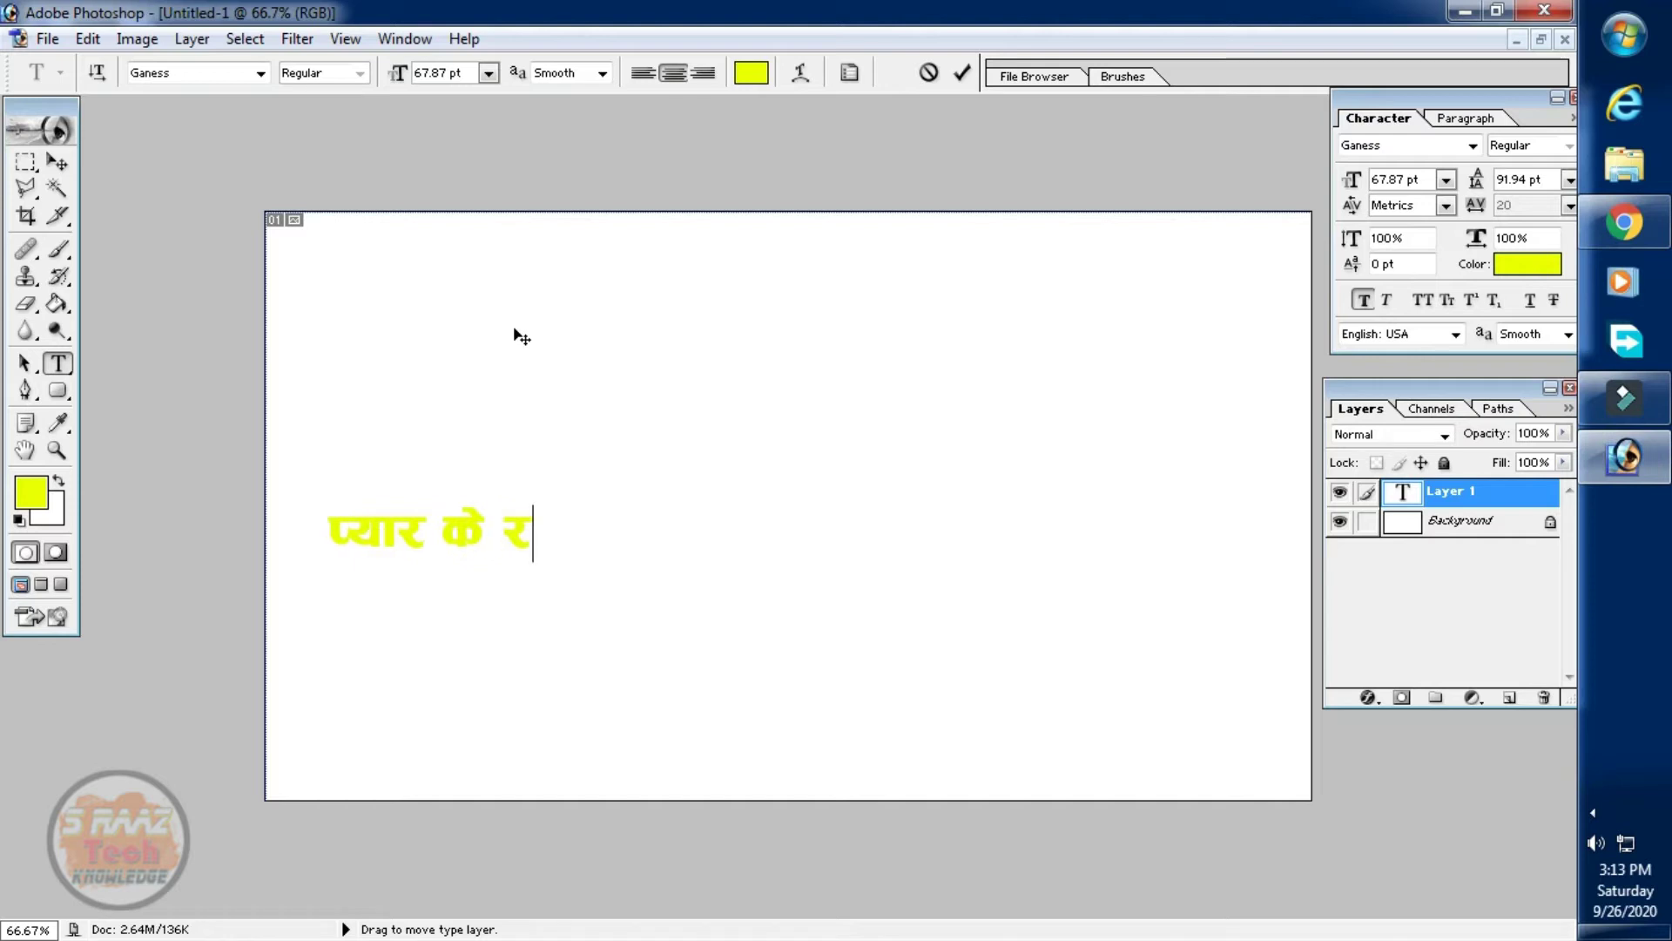
pyautogui.write('e')
pyautogui.press('BackSpace')
pyautogui.write('k')
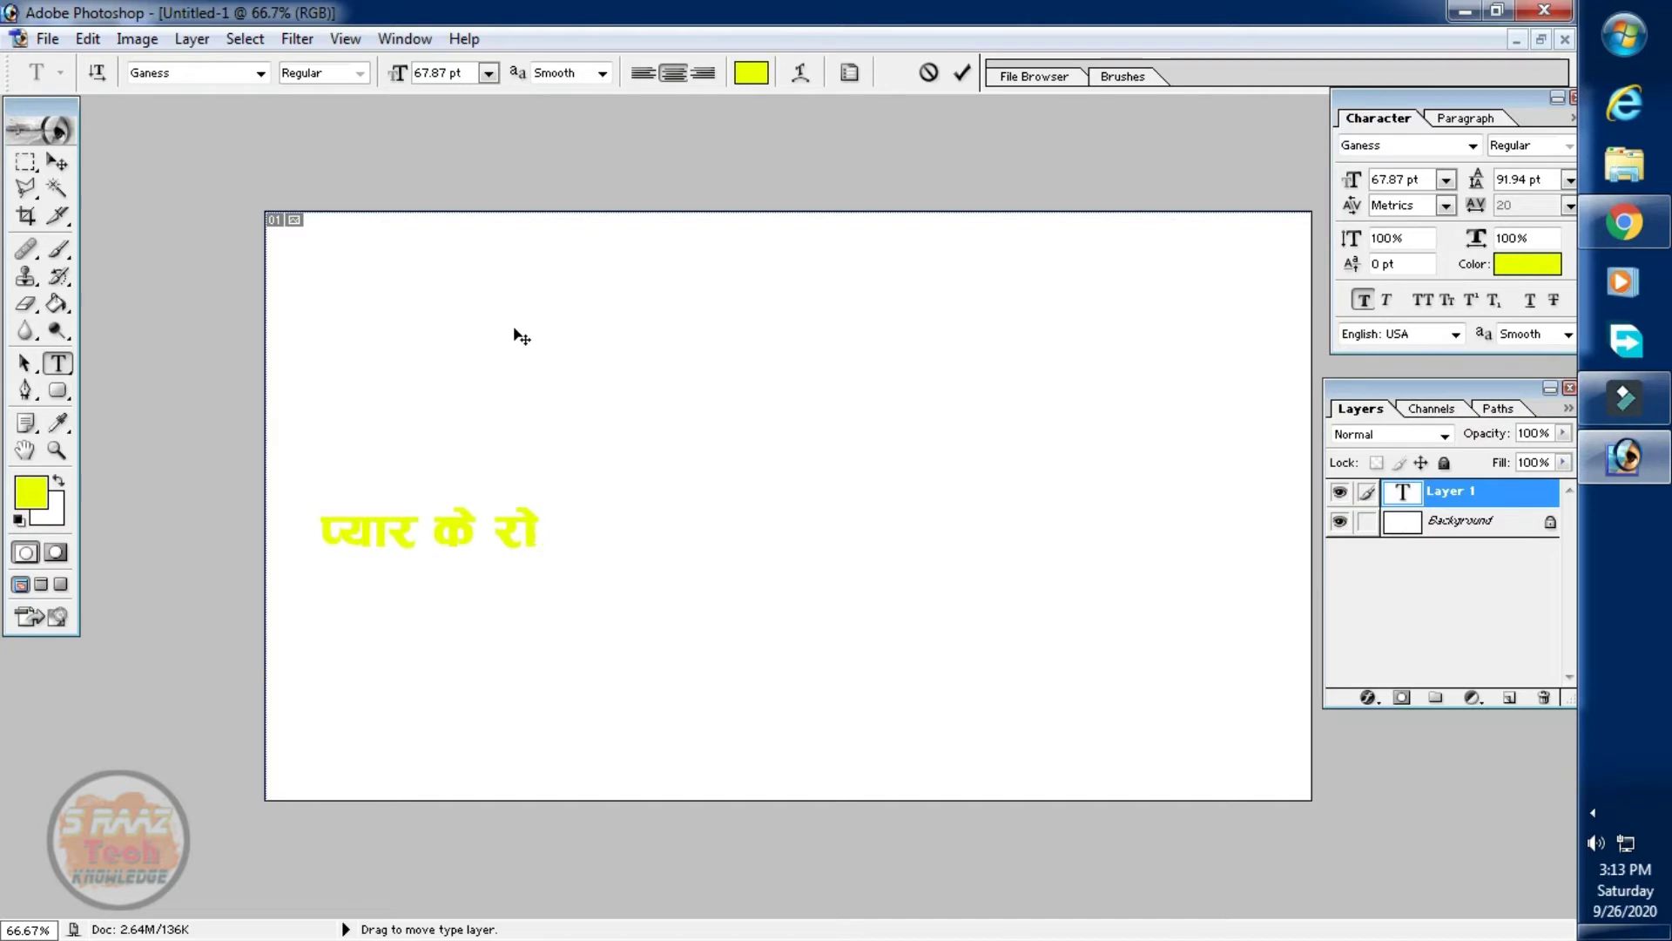
pyautogui.write('sx')
pyautogui.moveTo(643, 522); pyautogui.dragTo(953, 515)
# Colour the whole title pure red and set its font size to 200 pt.
pyautogui.hotkey('ctrl', 'a')
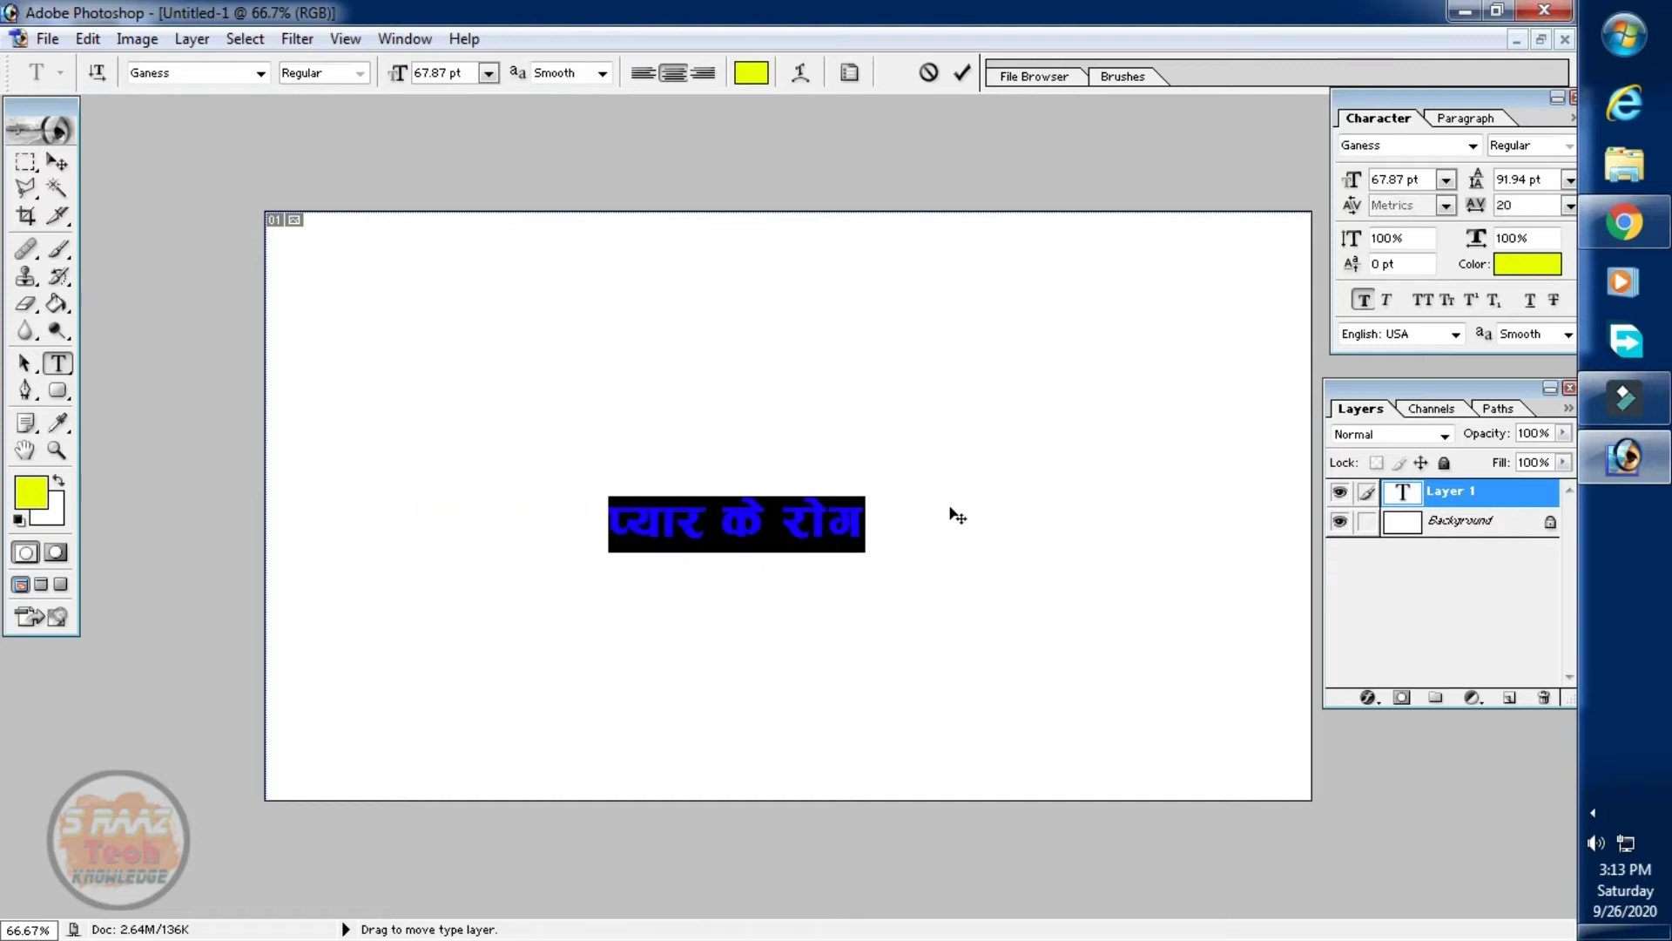
pyautogui.click(749, 72)
pyautogui.moveTo(1051, 320); pyautogui.dragTo(1050, 296)
pyautogui.click(1217, 281)
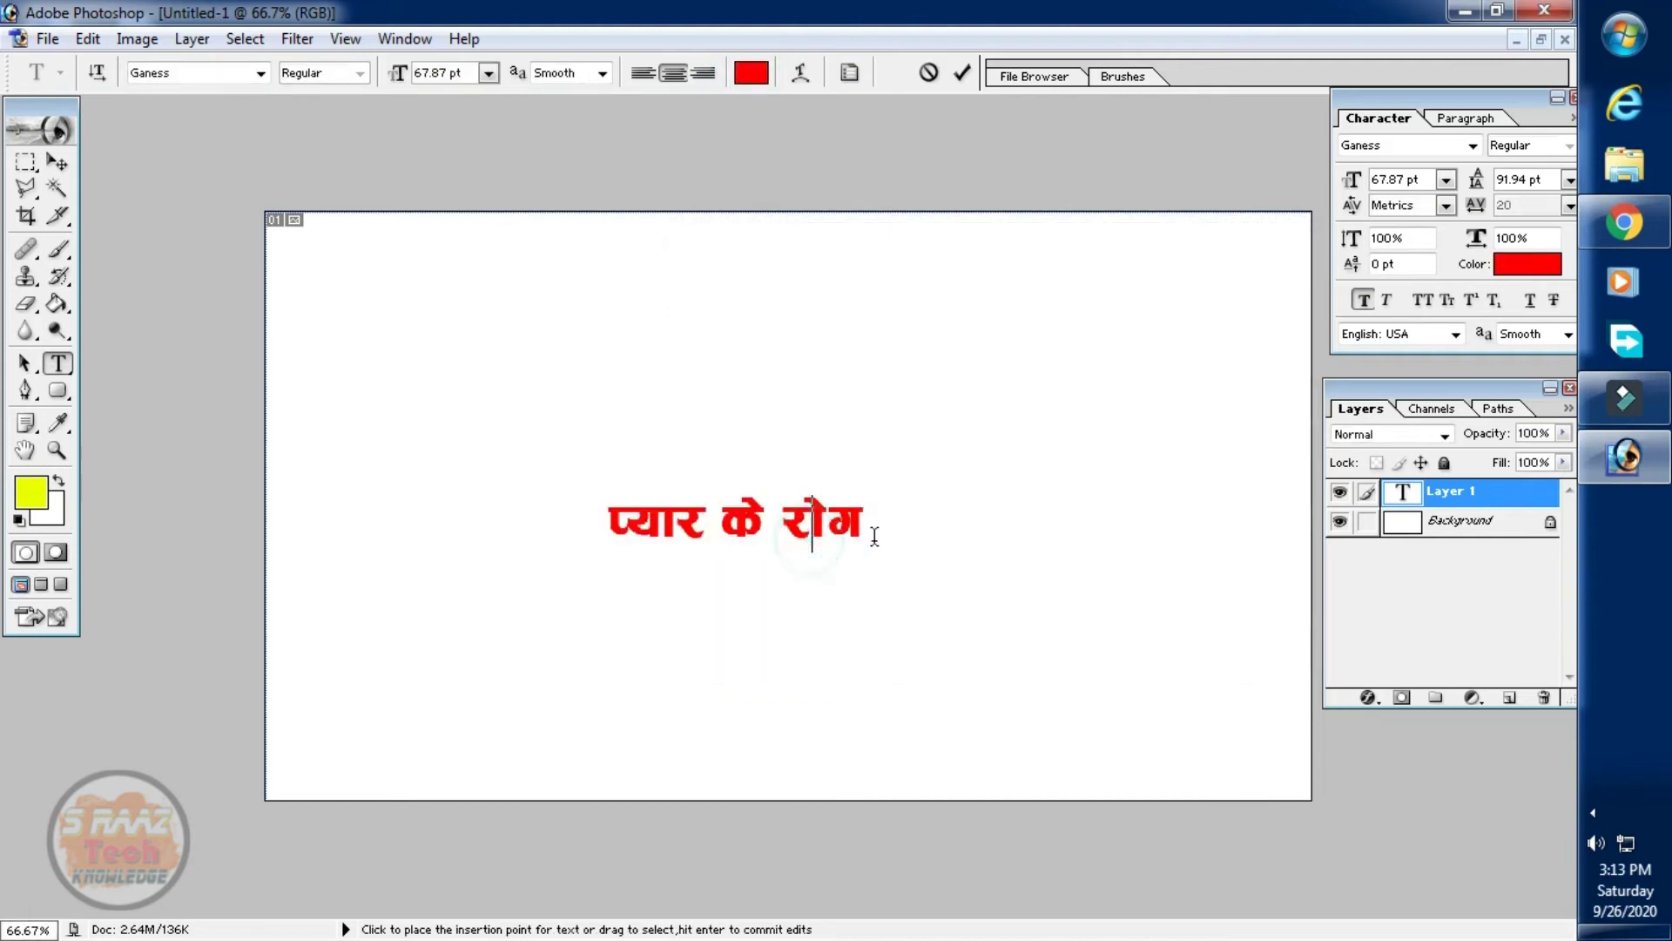
pyautogui.click(450, 77)
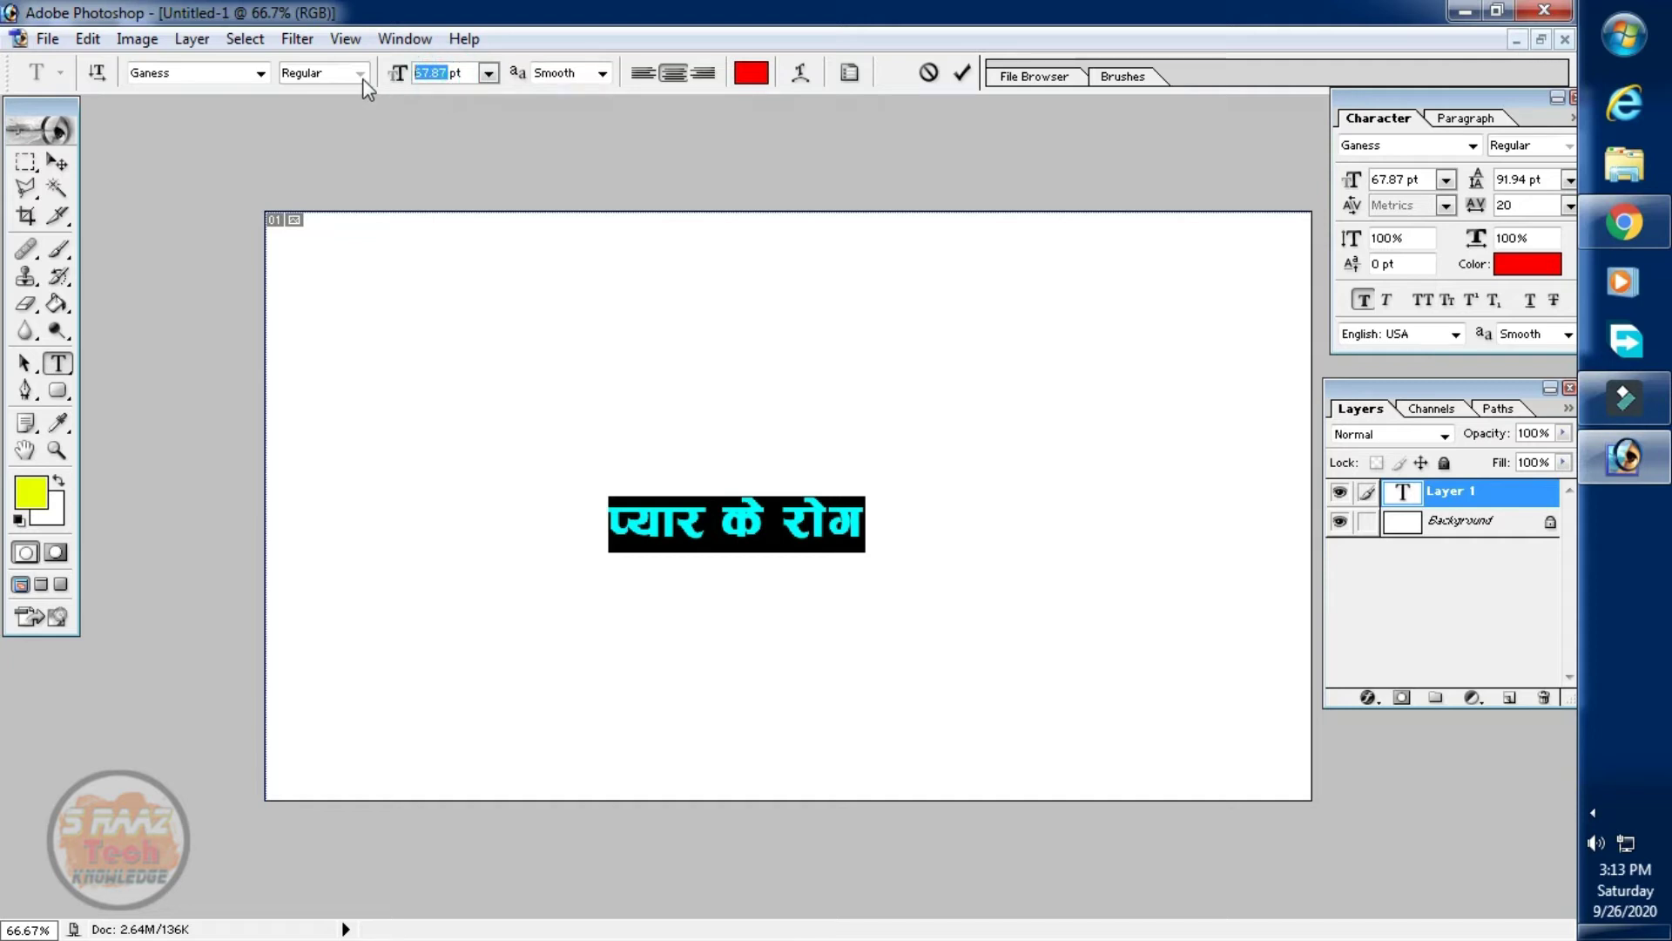
pyautogui.write('200')
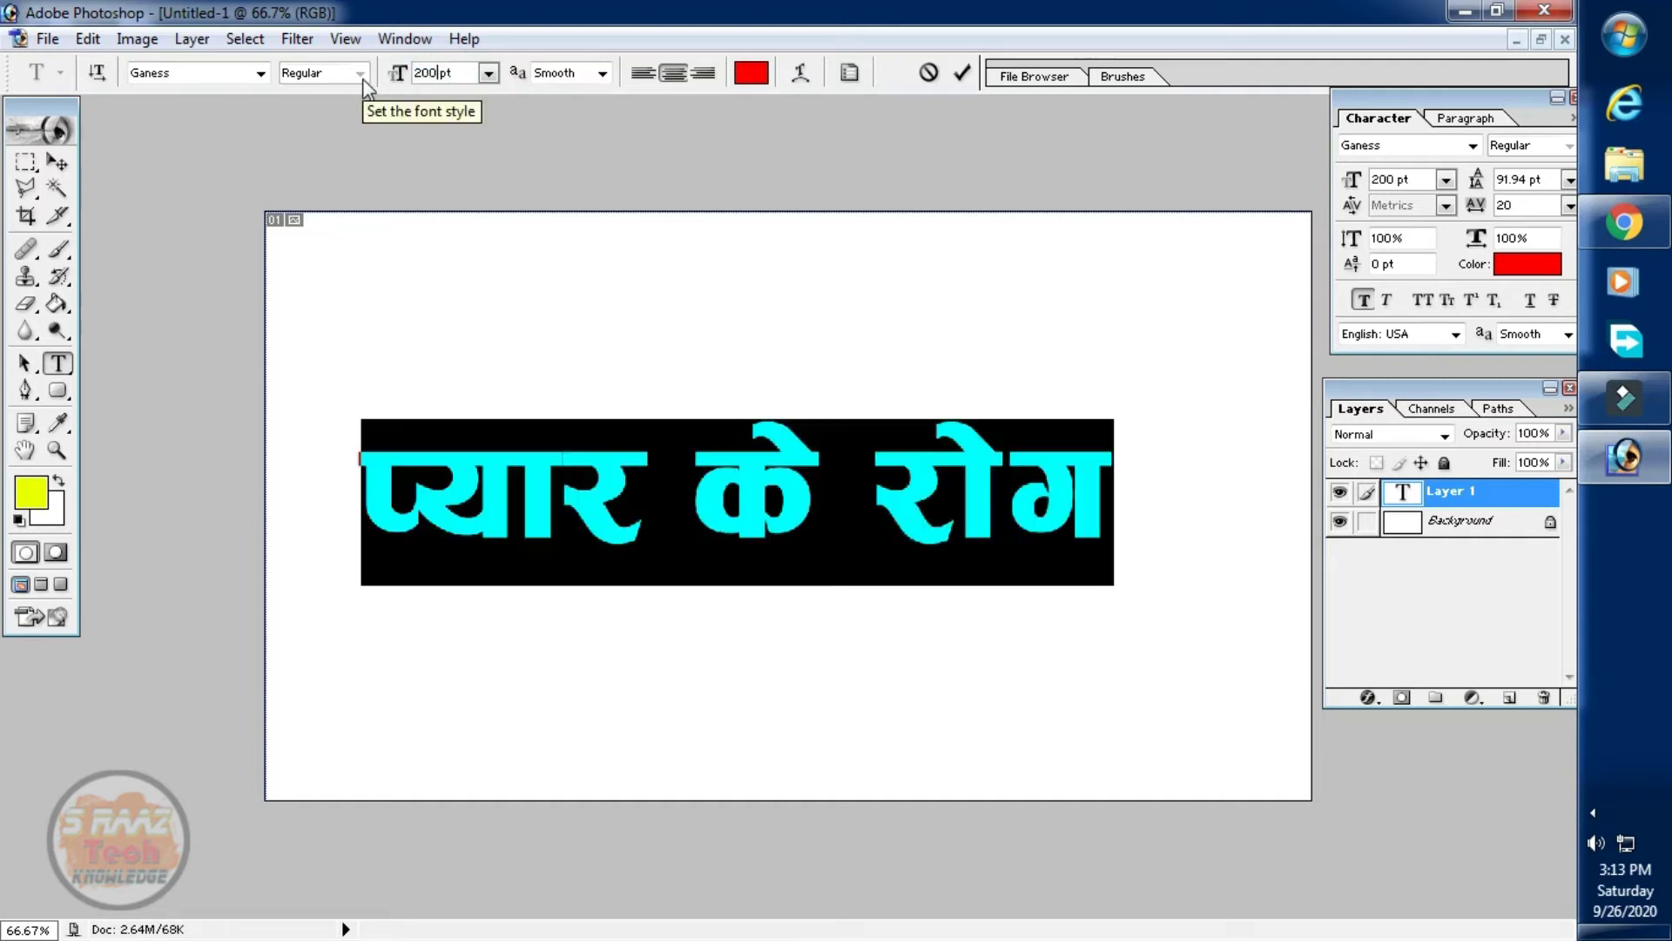
pyautogui.click(975, 501)
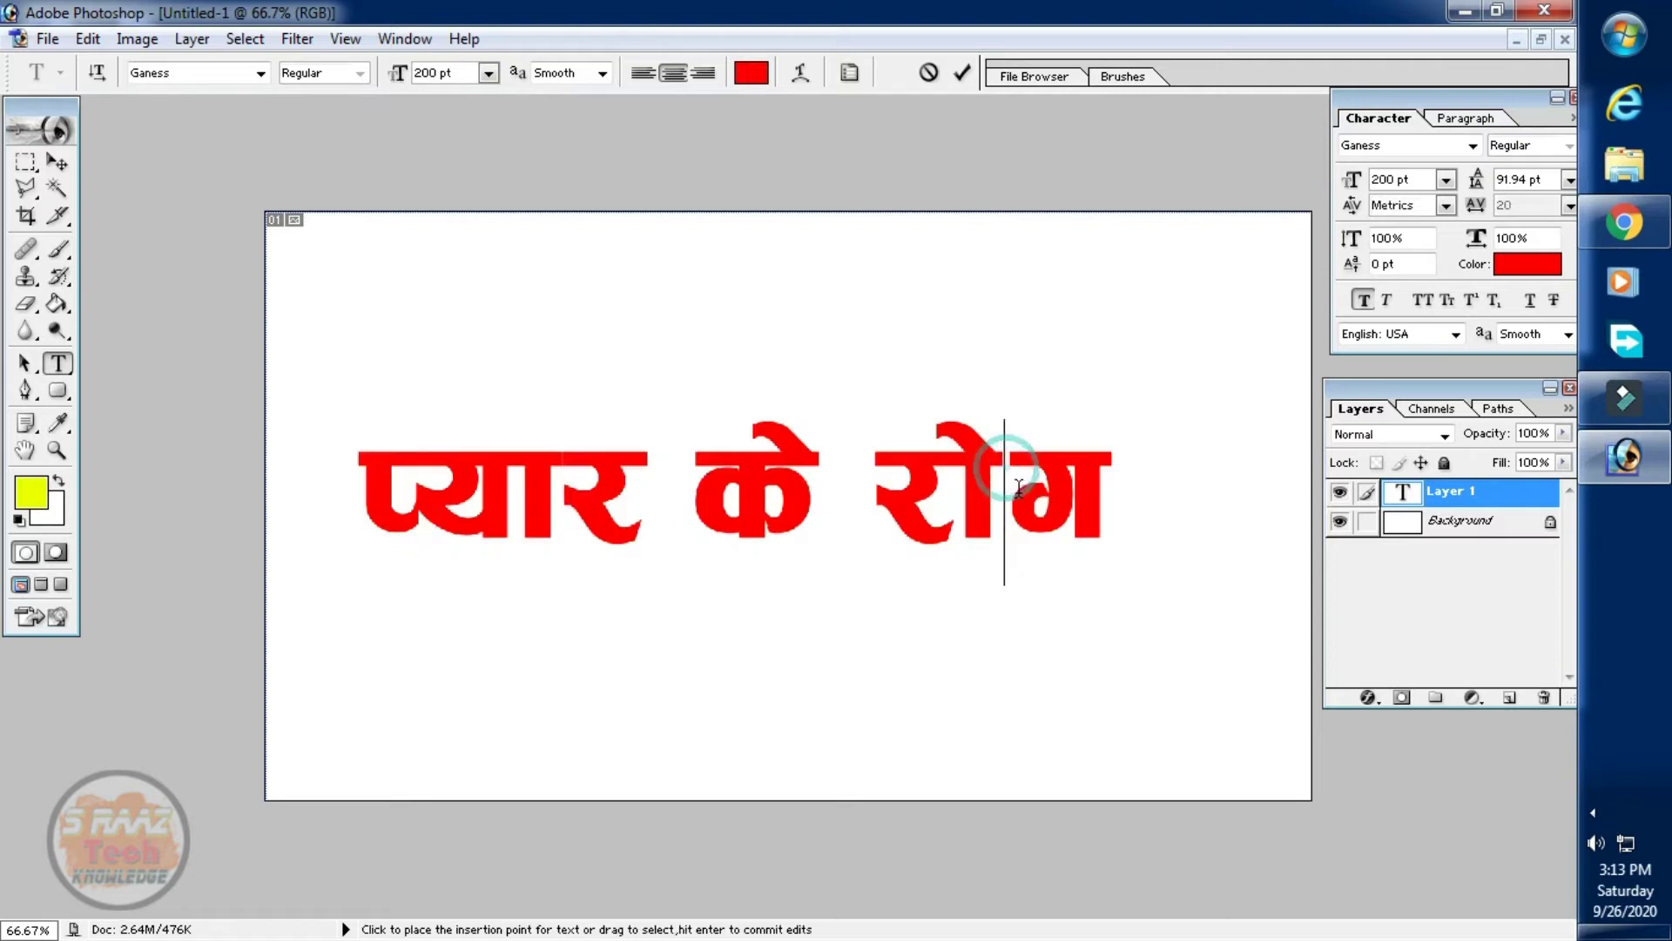
# Tighten the letter spacing of the whole title to a tracking of -20.
pyautogui.hotkey('ctrl', 'a')
pyautogui.hotkey('alt', 'Left')
pyautogui.hotkey('alt', 'Left')
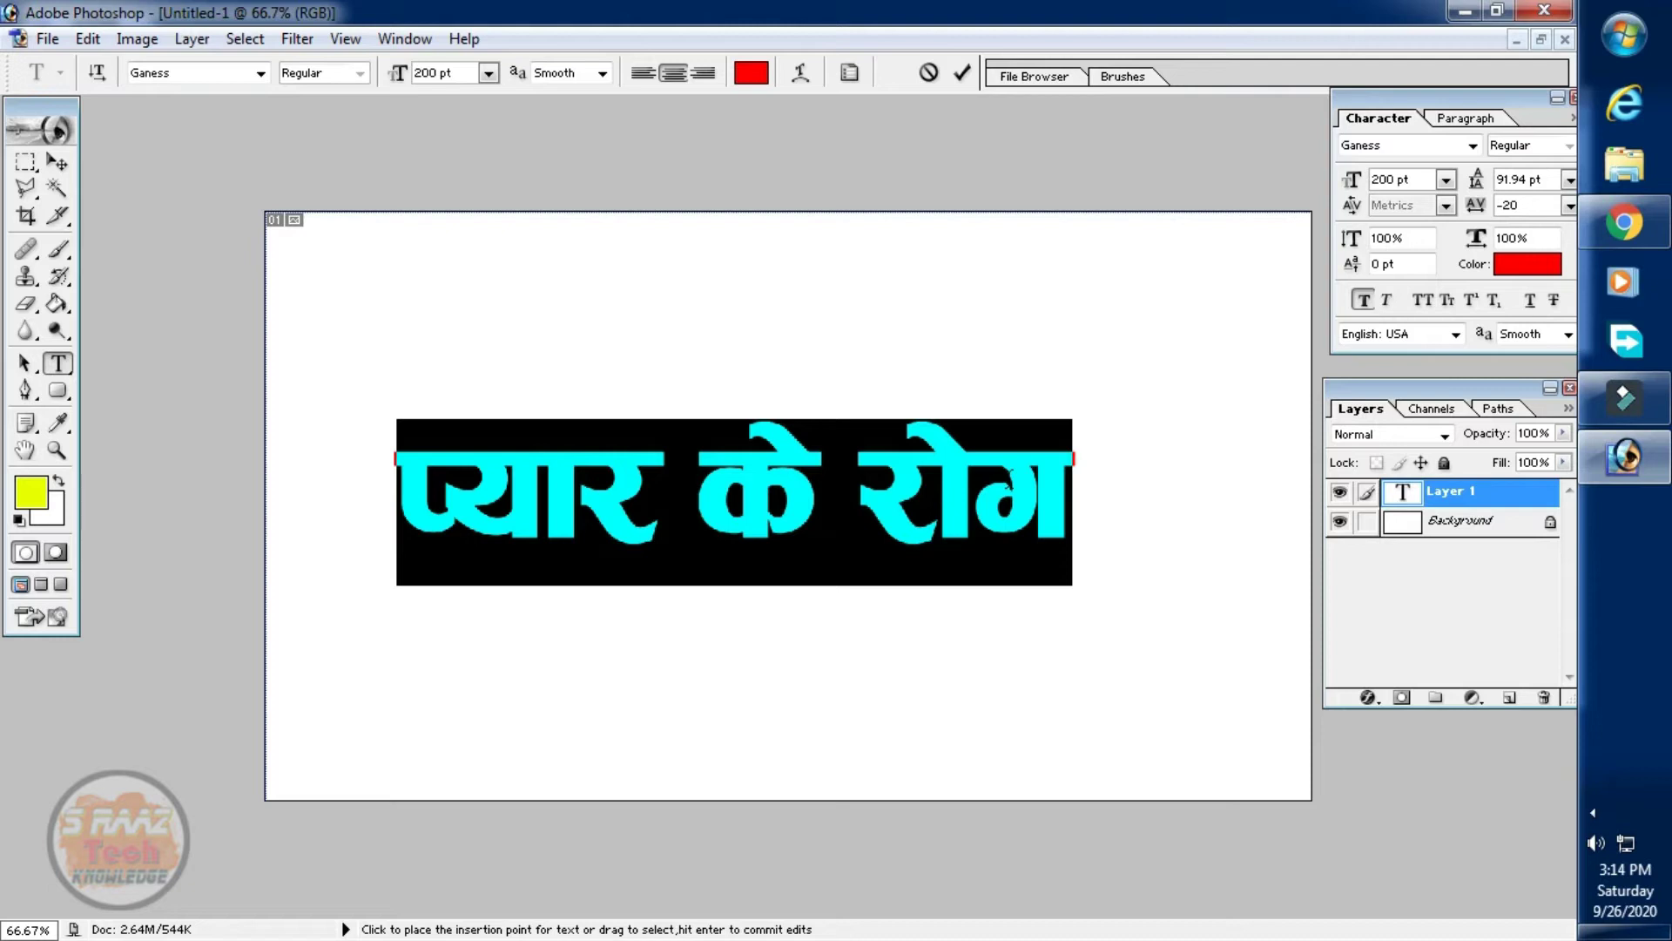
# Enlarge the whole title to a font size of 233 pt.
pyautogui.click(1010, 483)
pyautogui.hotkey('ctrl', 'a')
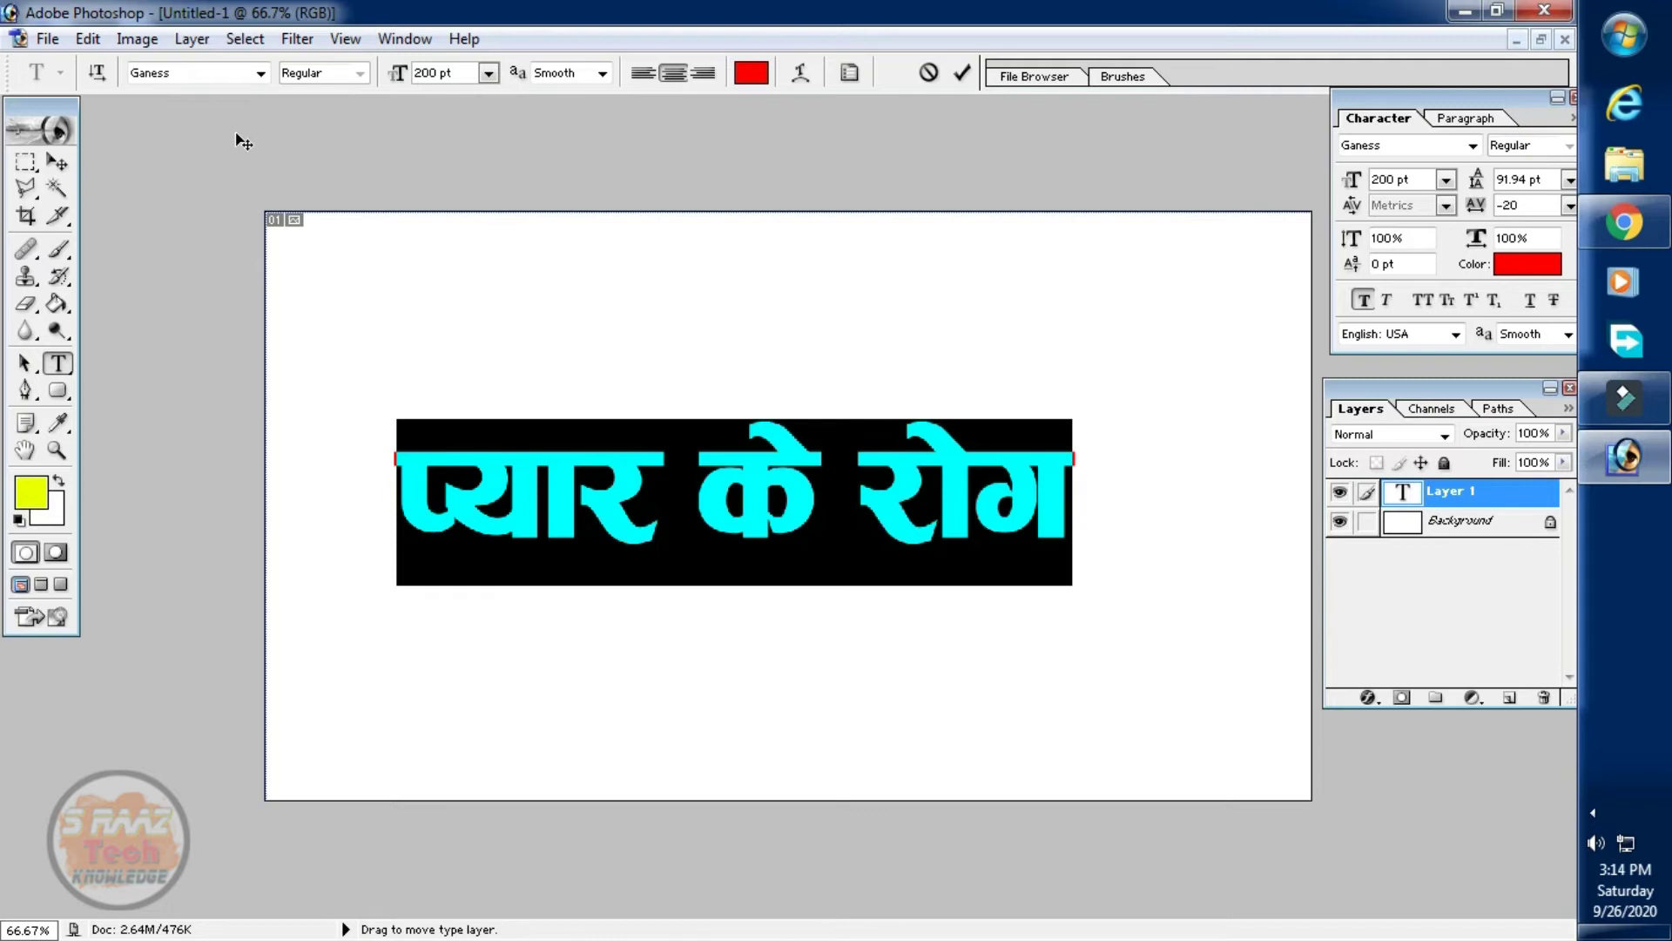
pyautogui.hotkey('ctrl', '+')
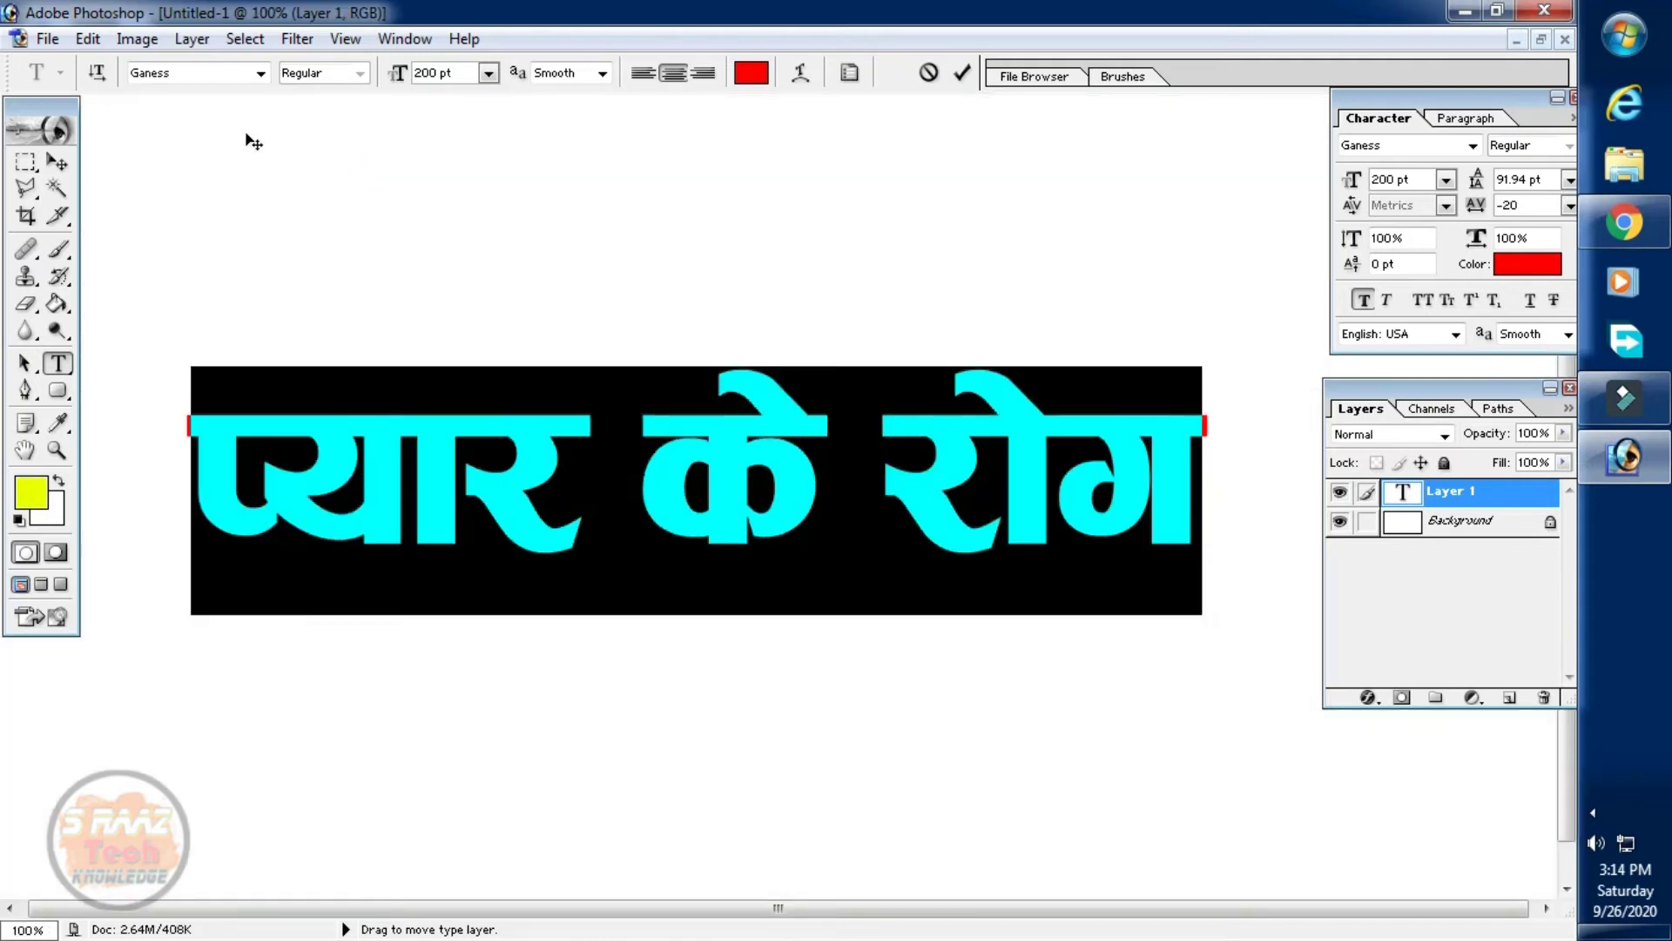
pyautogui.hotkey('ctrl', '-')
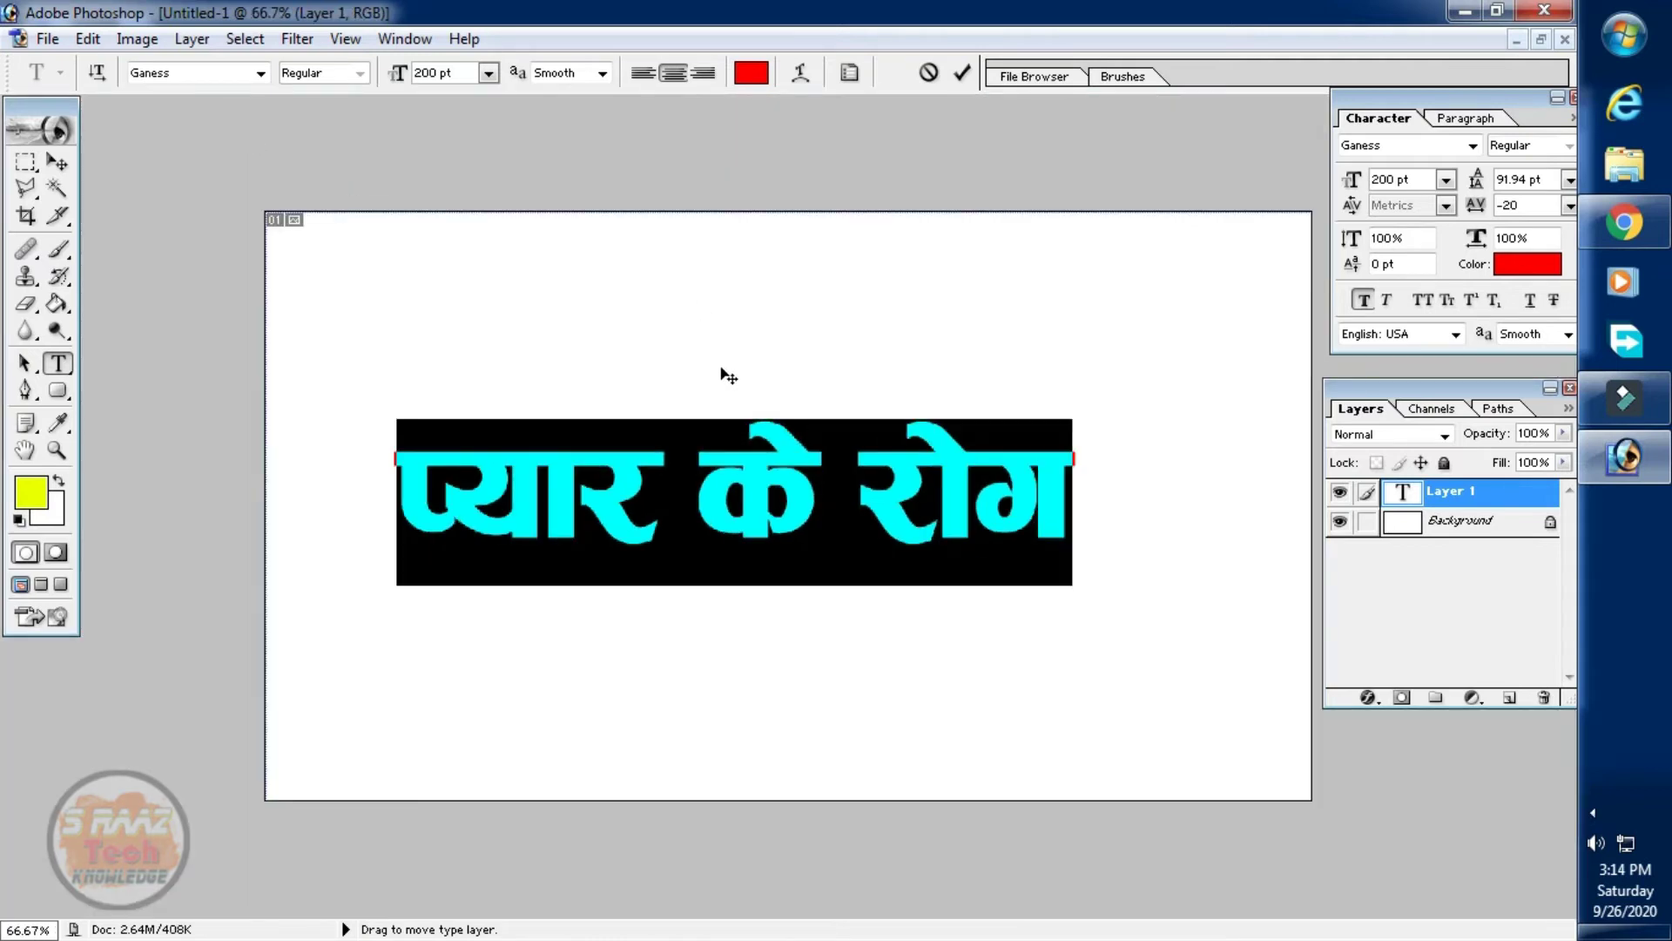
pyautogui.tripleClick(1091, 524)
pyautogui.click(436, 75)
pyautogui.write('213')
pyautogui.press('Return')
pyautogui.press('Up')
pyautogui.press('Up')
pyautogui.press('Up')
pyautogui.press('Up')
pyautogui.press('Up')
pyautogui.press('Up')
pyautogui.press('Up')
pyautogui.press('Up')
pyautogui.press('Up')
pyautogui.press('Up')
pyautogui.press('Up')
pyautogui.press('Up')
pyautogui.press('Up')
pyautogui.press('Up')
pyautogui.press('Up')
pyautogui.press('Up')
pyautogui.press('Up')
pyautogui.press('Up')
pyautogui.press('Up')
pyautogui.press('Up')
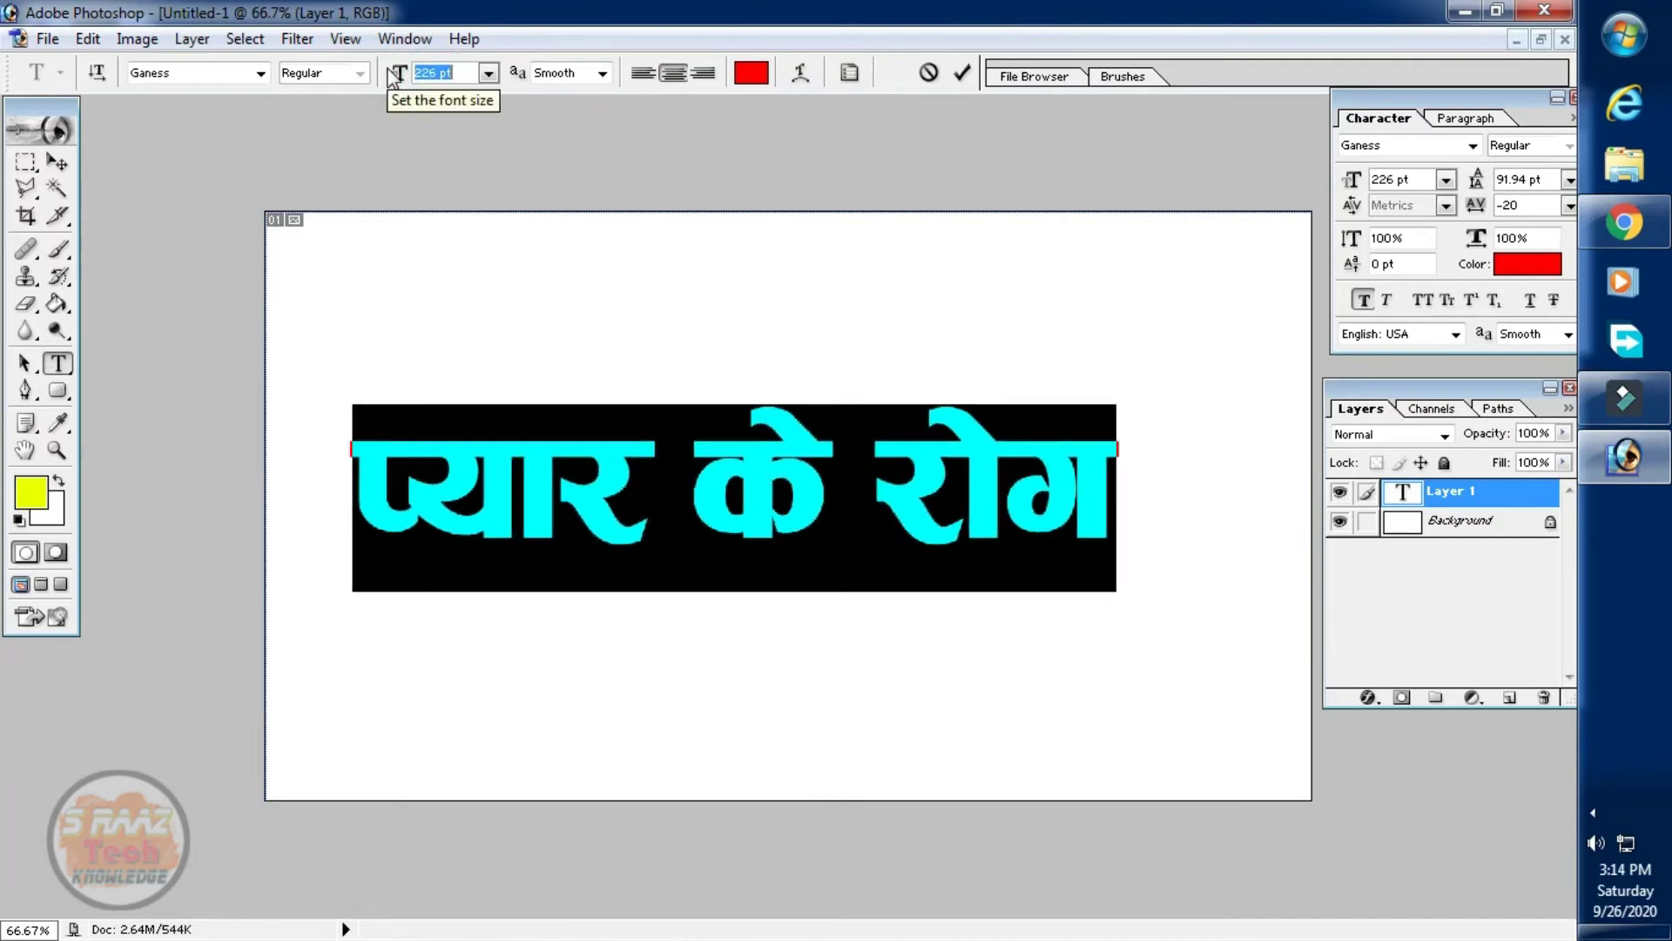
# Shift the title slightly to centre it horizontally on the canvas and commit the text.
pyautogui.click(710, 533)
pyautogui.moveTo(875, 631); pyautogui.dragTo(918, 638)
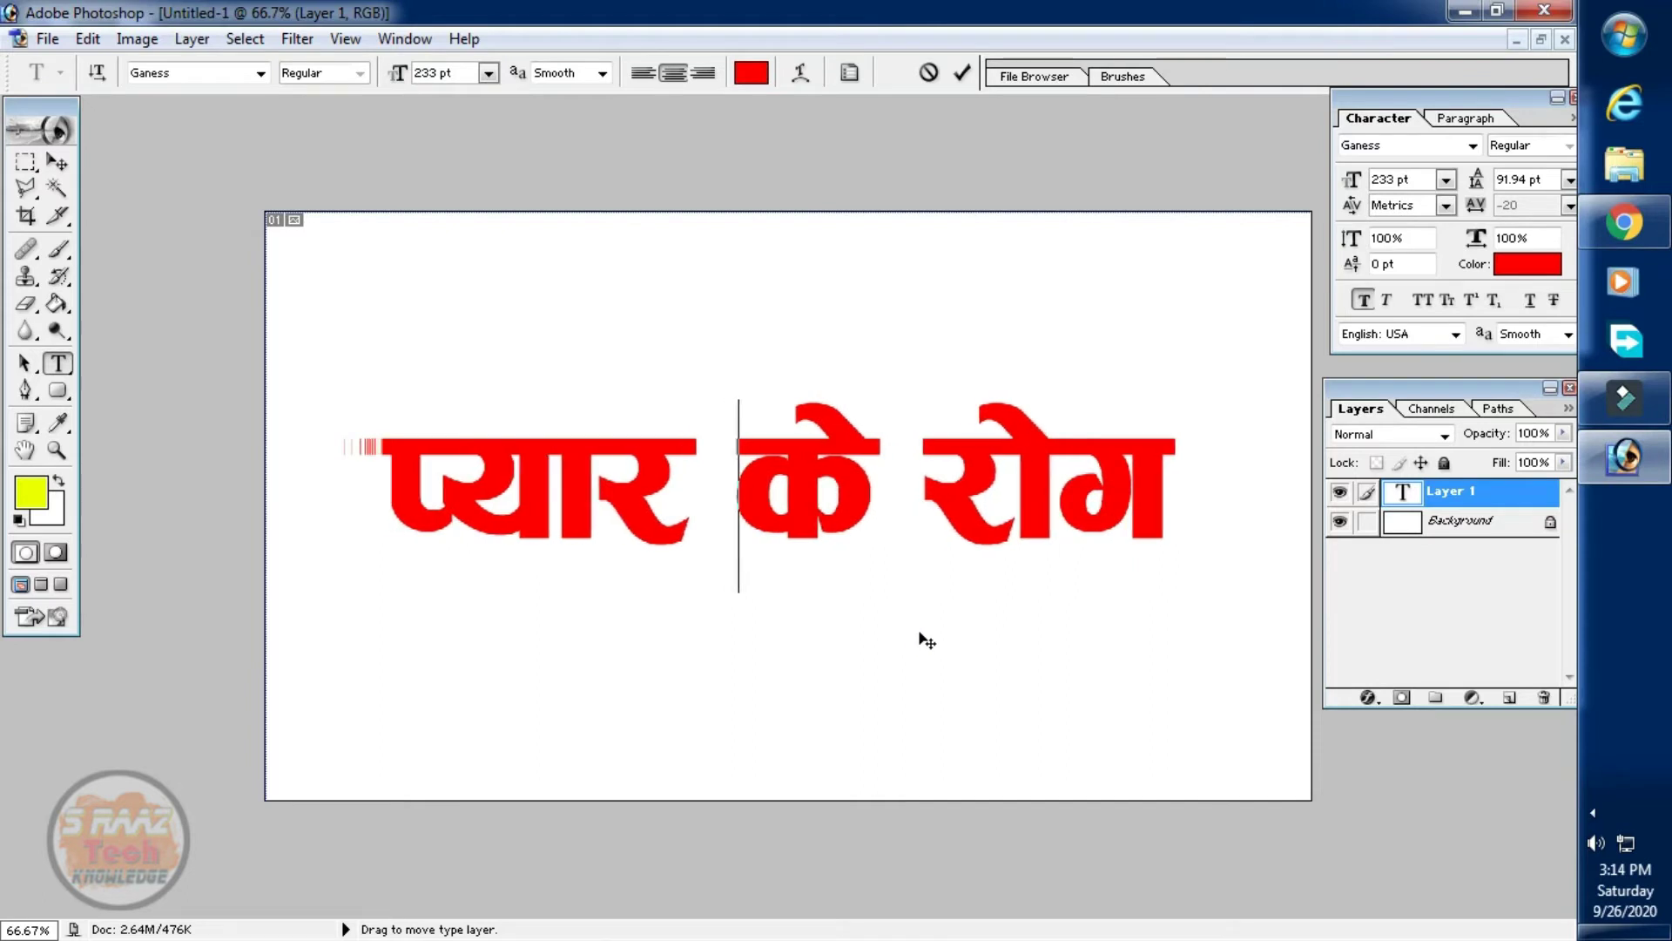
pyautogui.hotkey('ctrl', '-')
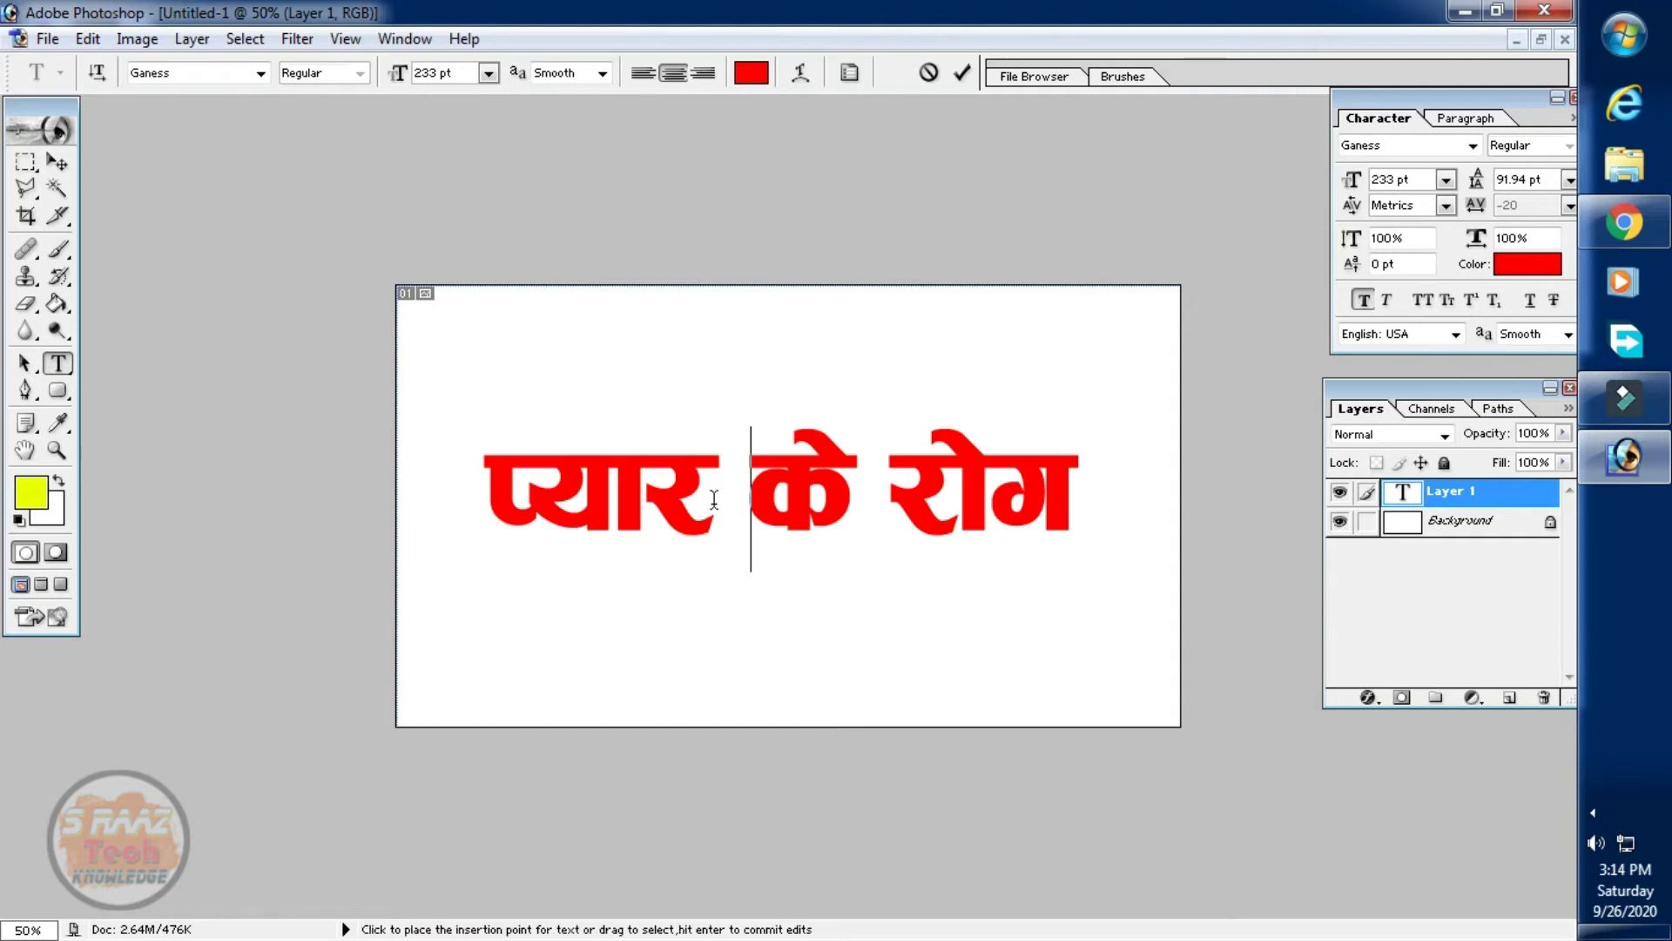
pyautogui.click(26, 162)
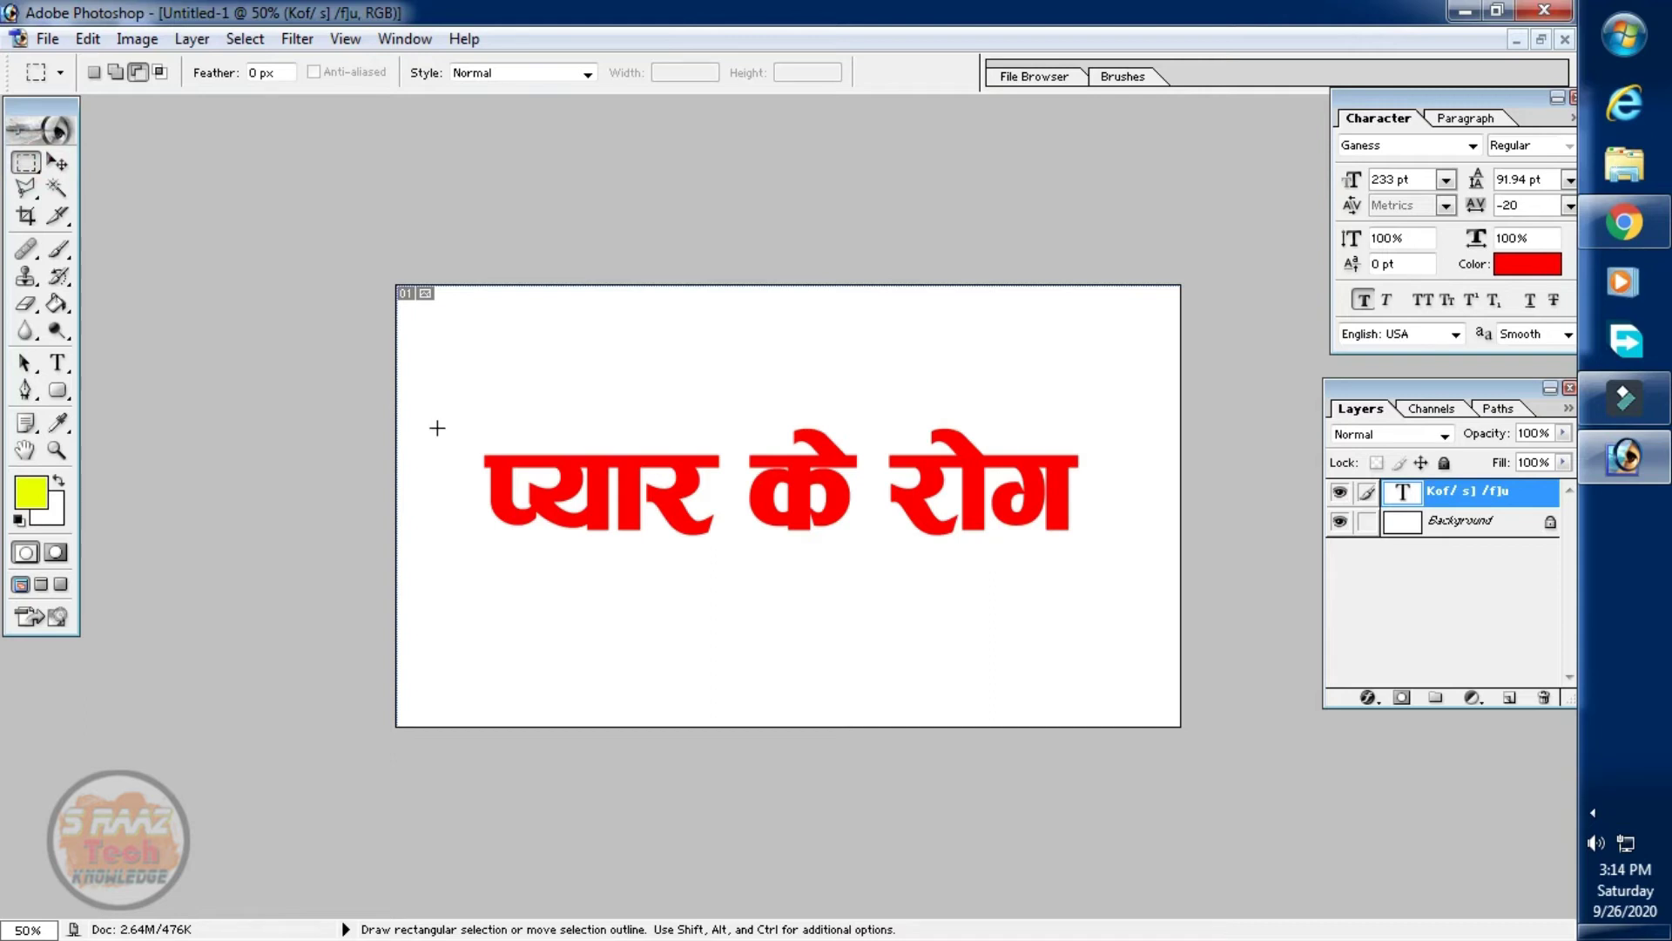
# Rasterize the title's text layer.
pyautogui.rightClick(1447, 490)
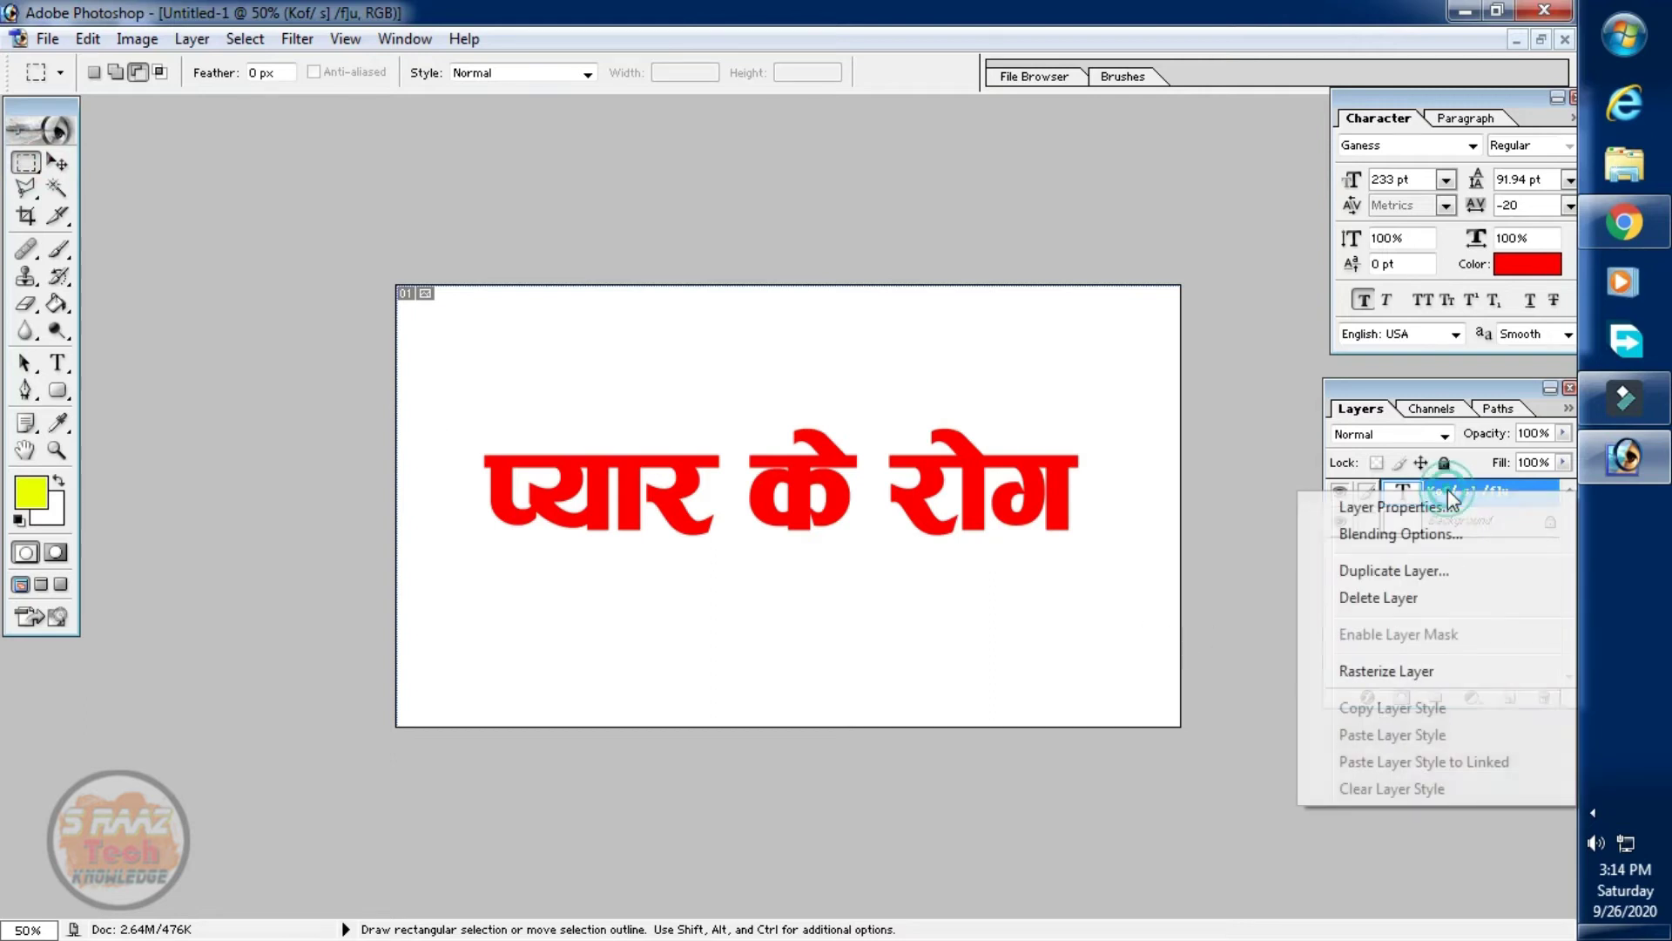
pyautogui.click(1385, 670)
pyautogui.scroll(-1, 1386, 634)
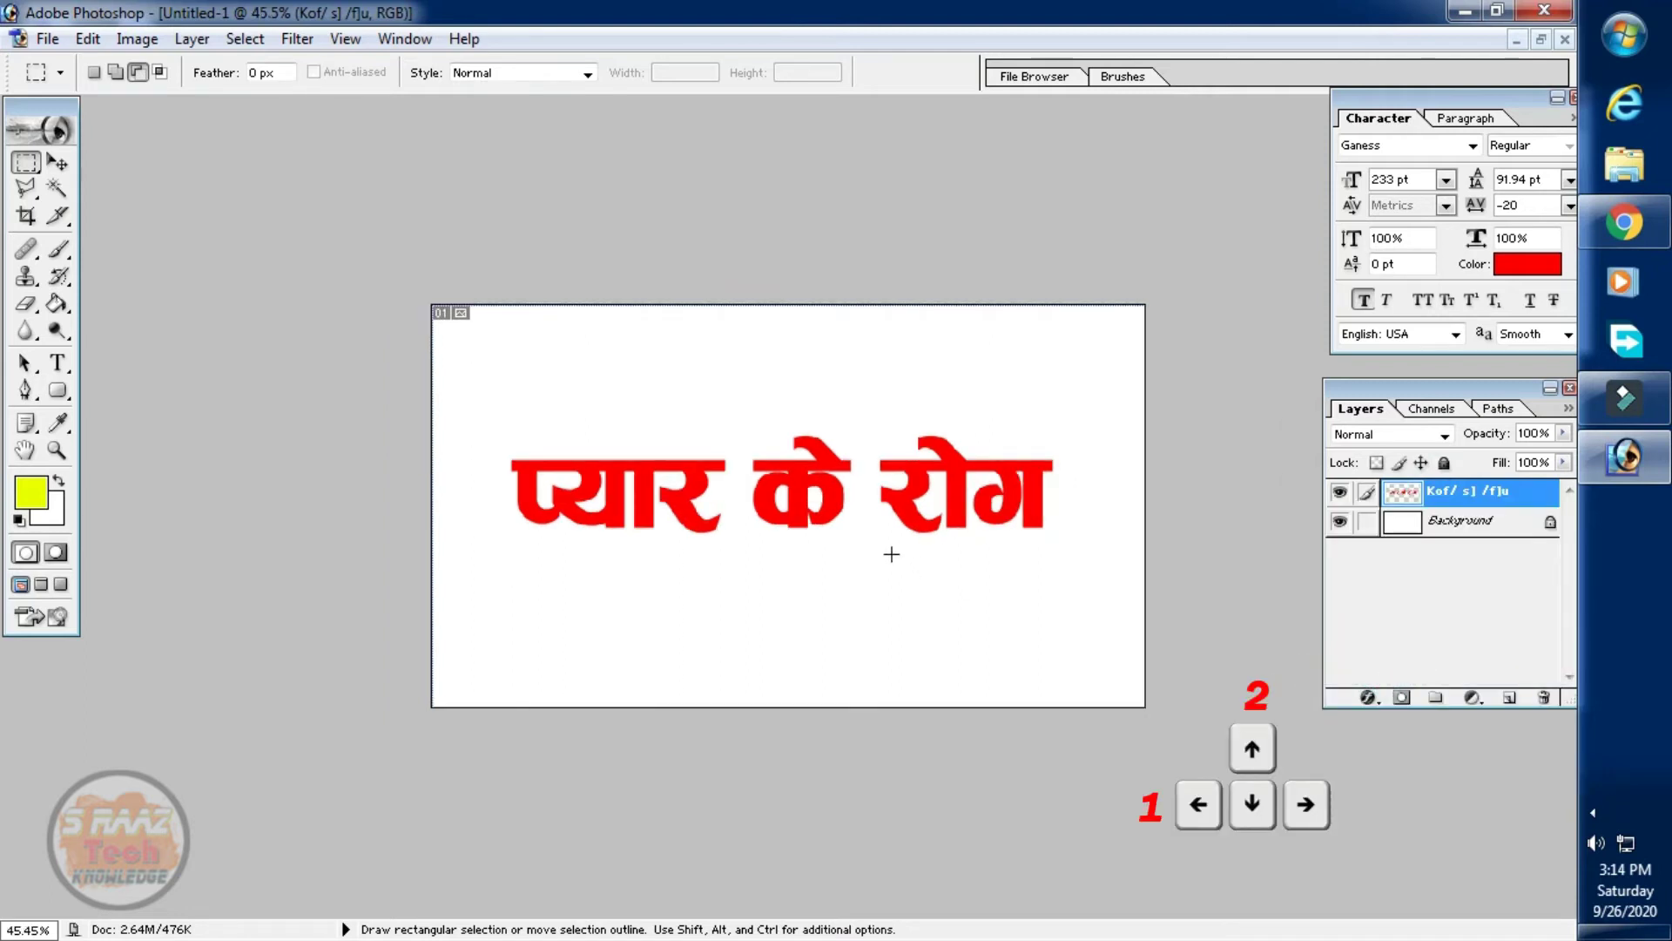
pyautogui.scroll(2, 894, 555)
# Build a 3D extrusion by duplicating the title layer repeatedly up to copy 38, nudging the successive copies alternately left and up.
pyautogui.hotkey('ctrl', 'j')
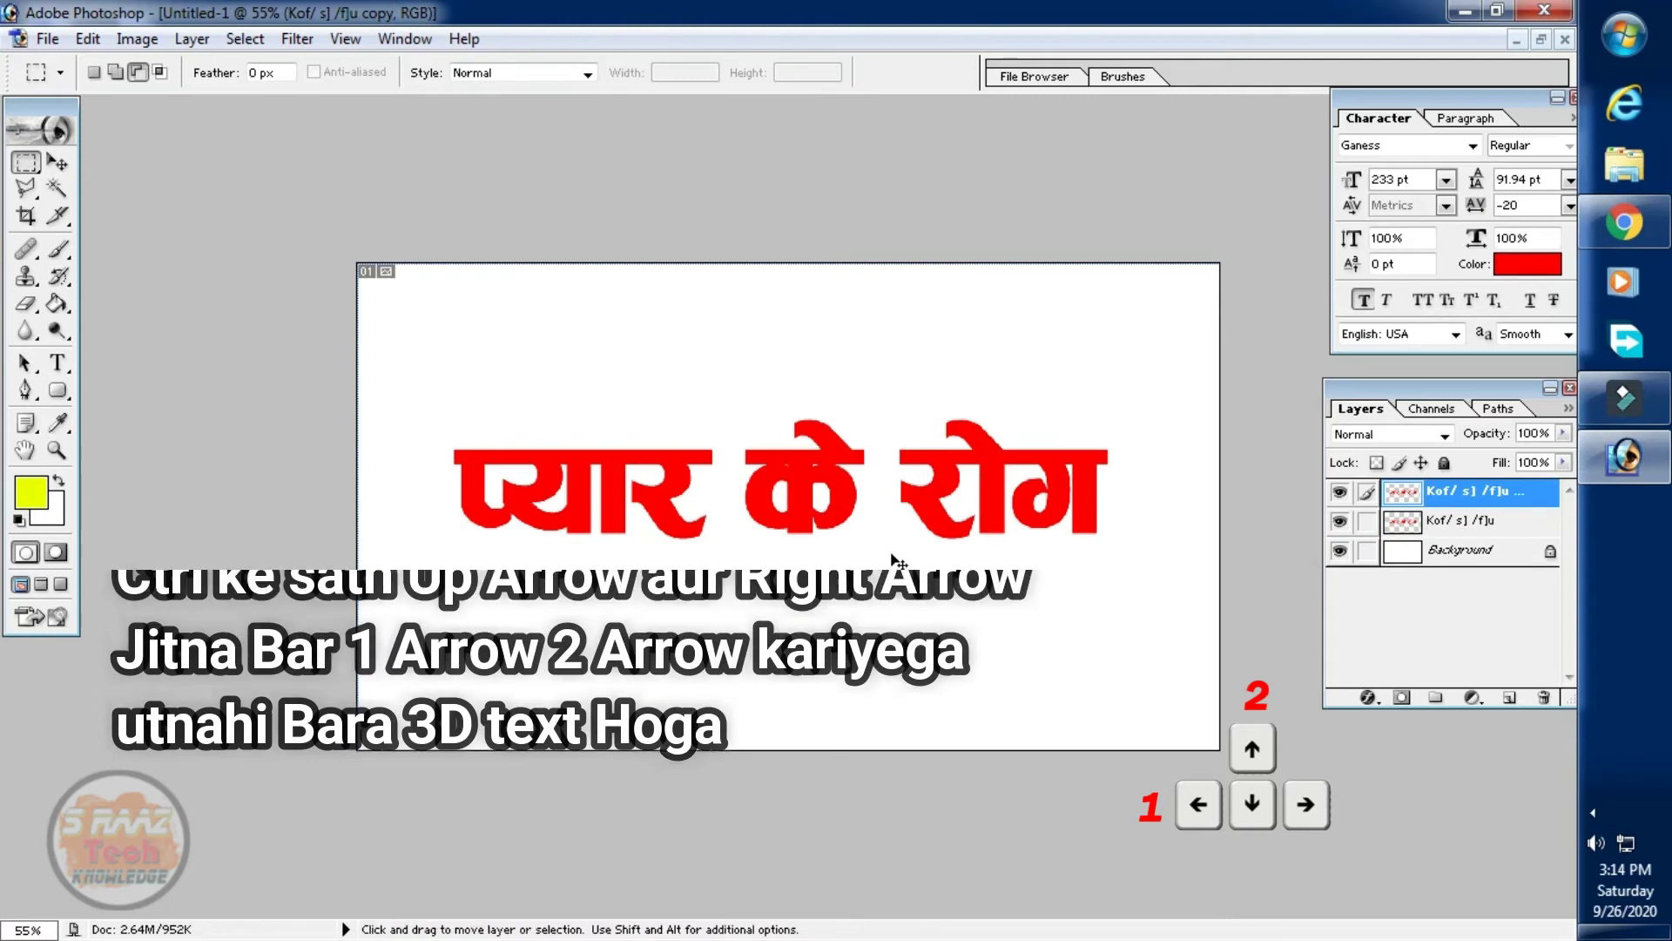
pyautogui.hotkey('ctrl', 'alt', 'Up')
pyautogui.hotkey('ctrl', 'j')
pyautogui.hotkey('ctrl', 'Left')
pyautogui.hotkey('ctrl', 'Up')
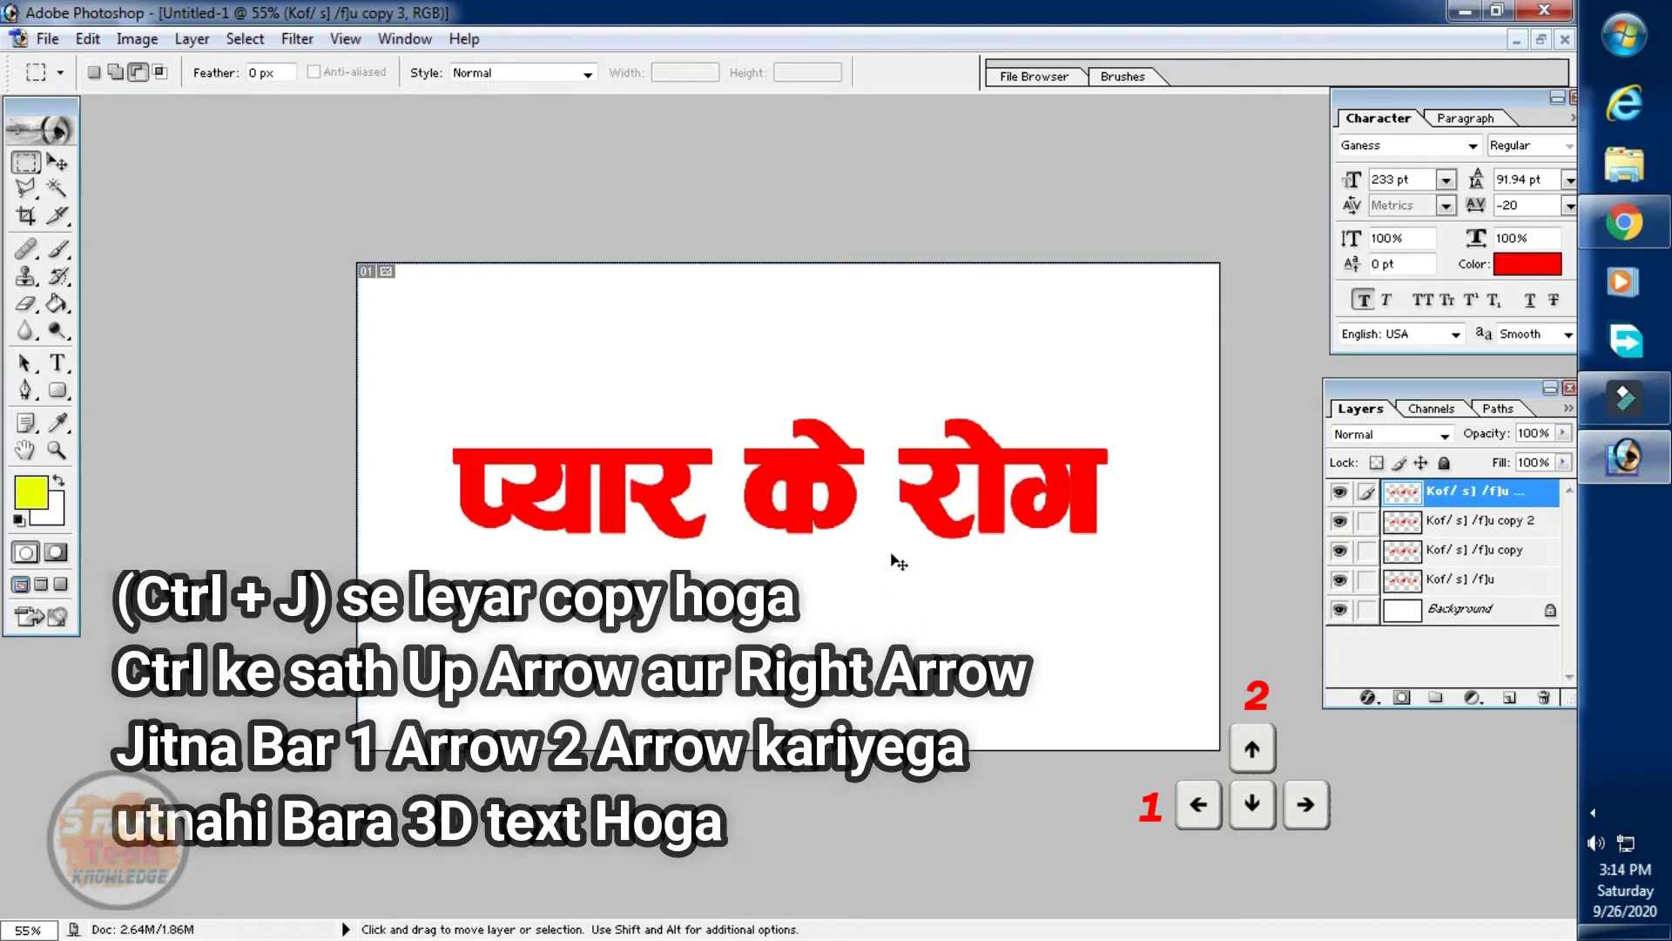
pyautogui.hotkey('ctrl', 'j')
pyautogui.hotkey('ctrl', 'Left')
pyautogui.hotkey('ctrl', 'Up')
pyautogui.hotkey('ctrl', 'j')
pyautogui.hotkey('ctrl', 'Up')
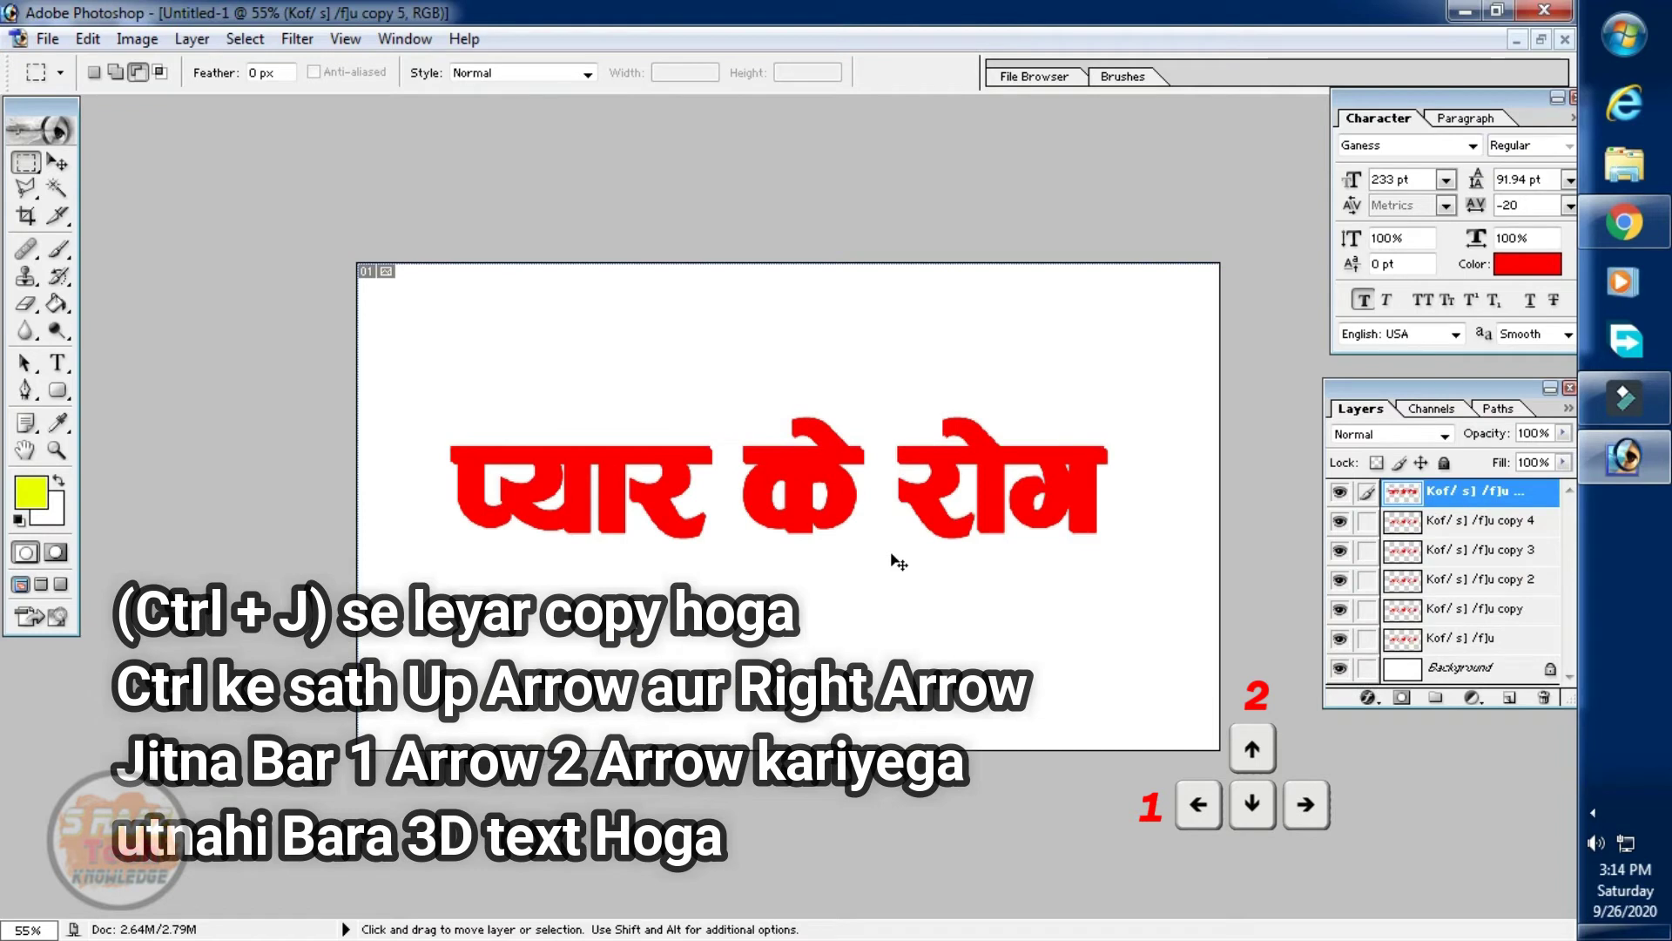
pyautogui.hotkey('ctrl', 'j')
pyautogui.hotkey('ctrl', 'Left')
pyautogui.hotkey('ctrl', 'j')
pyautogui.hotkey('ctrl', 'Up')
pyautogui.hotkey('ctrl', 'j')
pyautogui.hotkey('ctrl', 'Left')
pyautogui.hotkey('ctrl', 'j')
pyautogui.hotkey('ctrl', 'Up')
pyautogui.hotkey('ctrl', 'j')
pyautogui.hotkey('ctrl', 'Left')
pyautogui.hotkey('ctrl', 'j')
pyautogui.hotkey('ctrl', 'Up')
pyautogui.hotkey('ctrl', 'j')
pyautogui.hotkey('ctrl', 'Left')
pyautogui.hotkey('ctrl', 'Up')
pyautogui.hotkey('ctrl', 'j')
pyautogui.hotkey('ctrl', 'Left')
pyautogui.hotkey('ctrl', 'j')
pyautogui.hotkey('ctrl', 'Up')
pyautogui.hotkey('ctrl', 'j')
pyautogui.hotkey('ctrl', 'Left')
pyautogui.hotkey('ctrl', 'j')
pyautogui.hotkey('ctrl', 'Up')
pyautogui.hotkey('ctrl', 'Left')
pyautogui.hotkey('ctrl', 'j')
pyautogui.hotkey('ctrl', 'Up')
pyautogui.hotkey('ctrl', 'j')
pyautogui.hotkey('ctrl', 'Left')
pyautogui.hotkey('ctrl', 'j')
pyautogui.hotkey('ctrl', 'Up')
pyautogui.hotkey('ctrl', 'Left')
pyautogui.hotkey('ctrl', 'j')
pyautogui.hotkey('ctrl', 'Up')
pyautogui.hotkey('ctrl', 'Left')
pyautogui.hotkey('ctrl', 'Up')
pyautogui.hotkey('ctrl', 'Left')
pyautogui.hotkey('ctrl', 'j')
pyautogui.hotkey('ctrl', 'Up')
pyautogui.hotkey('ctrl', 'j')
pyautogui.hotkey('ctrl', 'Left')
pyautogui.hotkey('ctrl', 'j')
pyautogui.hotkey('ctrl', 'Up')
pyautogui.hotkey('ctrl', 'j')
pyautogui.hotkey('ctrl', 'Left')
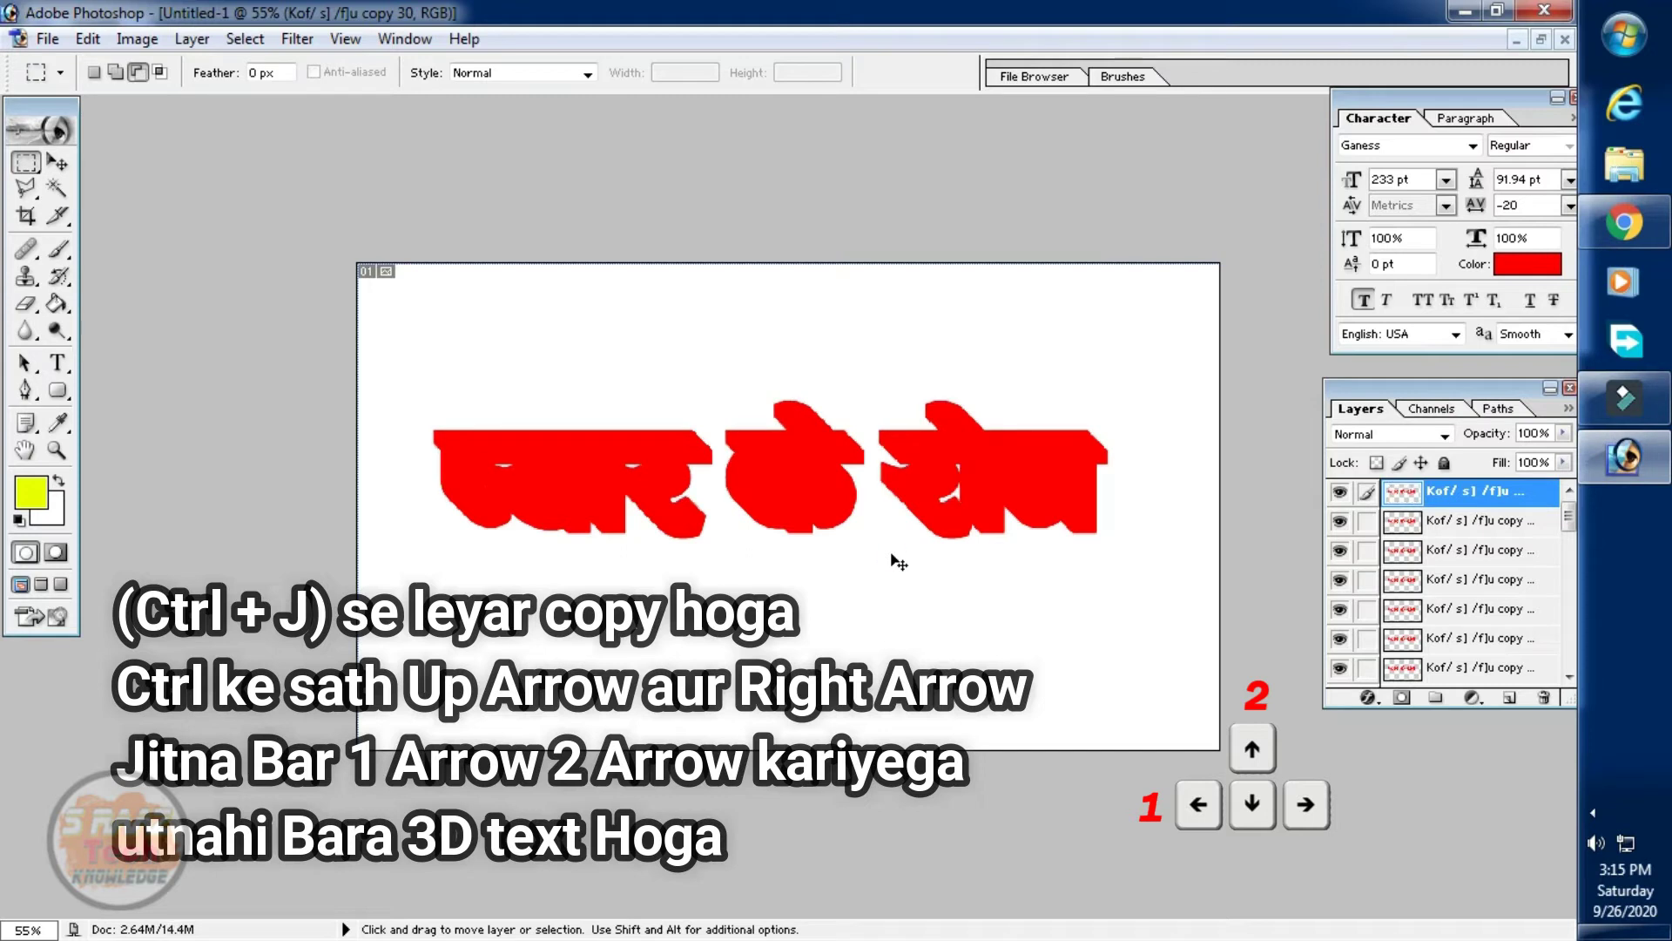
pyautogui.hotkey('ctrl', 'Up')
pyautogui.hotkey('ctrl', 'Left')
pyautogui.hotkey('ctrl', 'j')
pyautogui.hotkey('ctrl', 'Up')
pyautogui.hotkey('ctrl', 'Left')
pyautogui.hotkey('ctrl', 'Up')
pyautogui.hotkey('ctrl', 'Left')
pyautogui.hotkey('ctrl', 'Up')
pyautogui.hotkey('ctrl', 'Left')
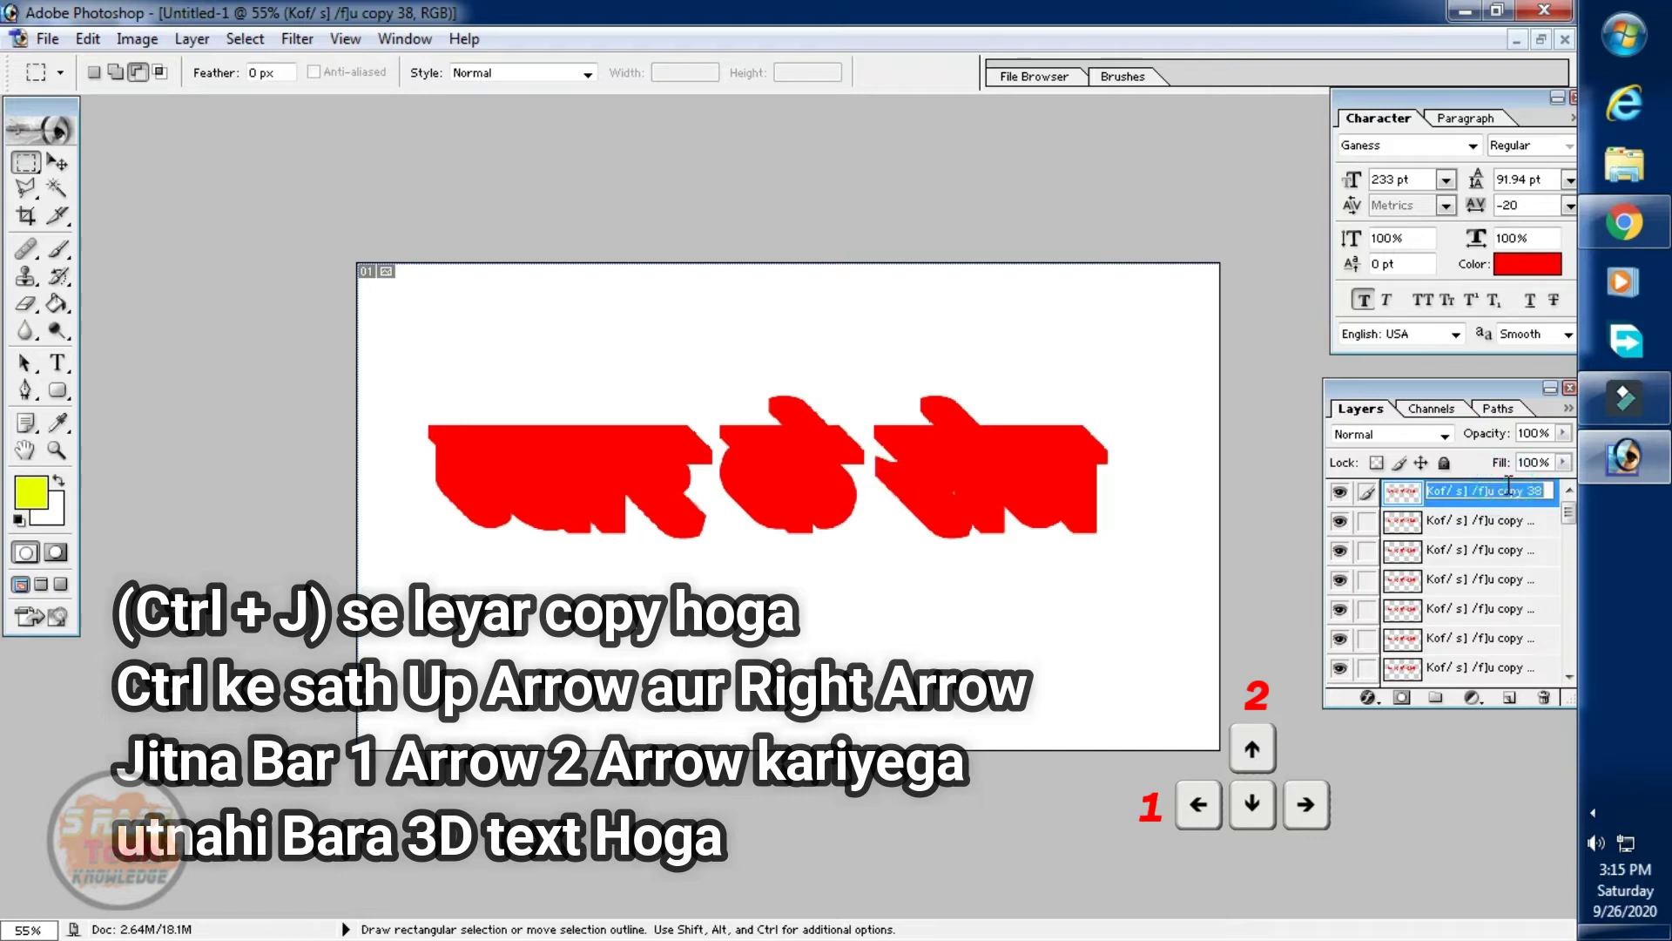
# Rename the uppermost title copy to "top" and hide it.
pyautogui.doubleClick(1481, 491)
pyautogui.write('to')
pyautogui.press('Return')
pyautogui.click(1339, 492)
# Add a Gradient Overlay to the title copy directly below "top", using the Foreground to Background preset.
pyautogui.click(1445, 520)
pyautogui.rightClick(1446, 521)
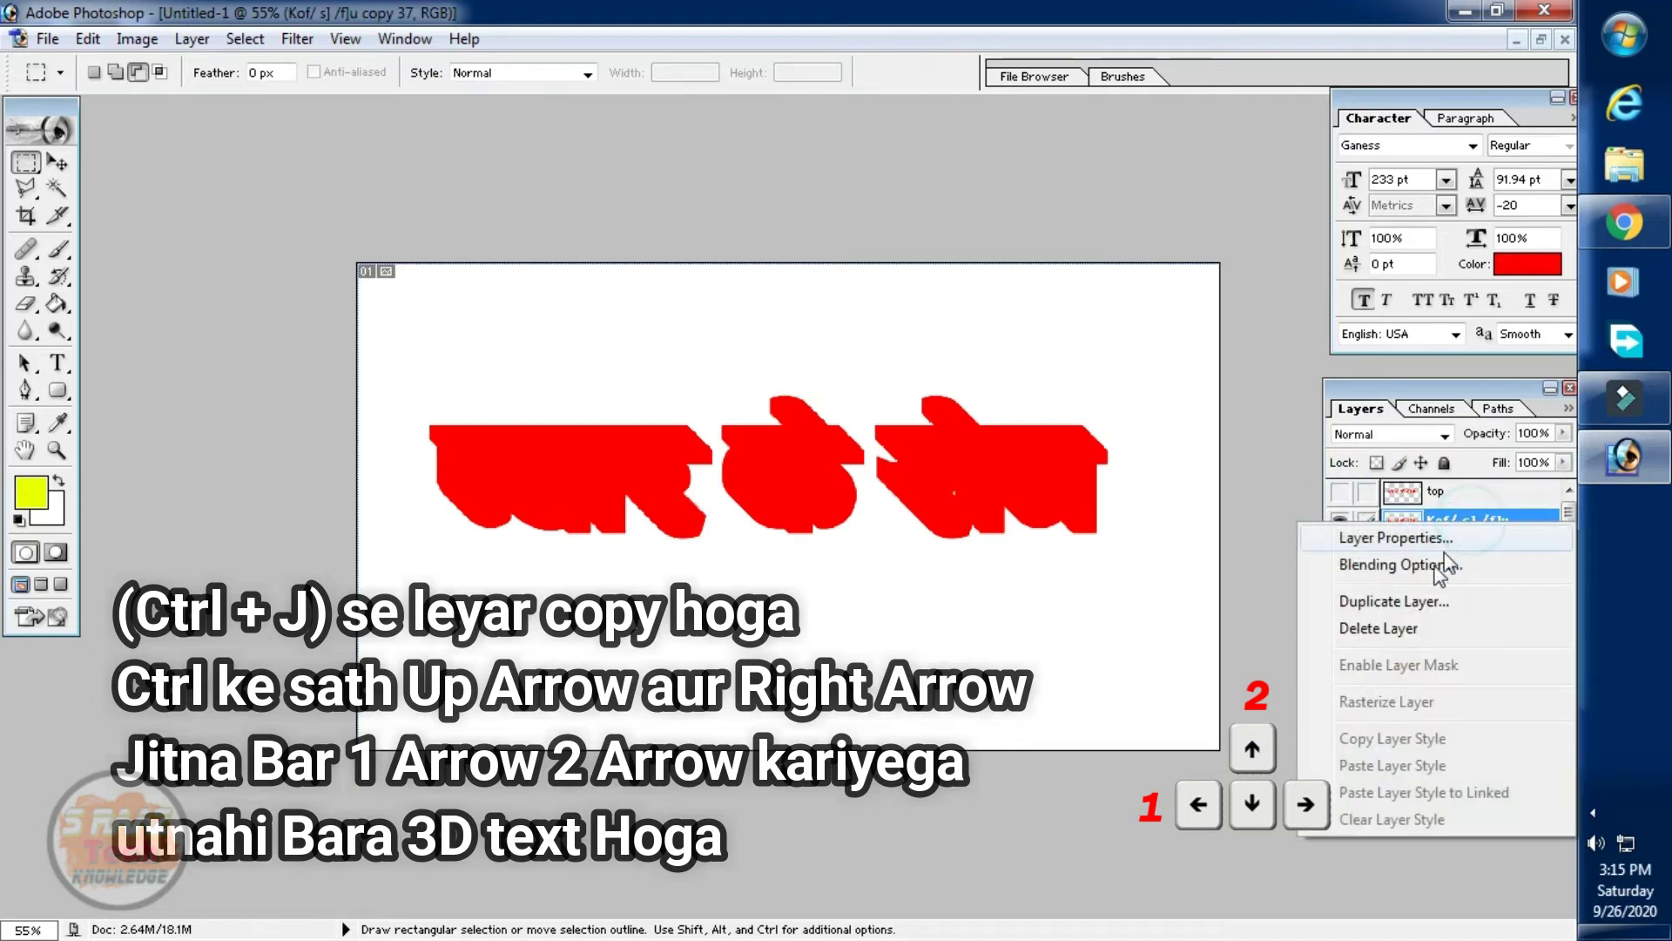
pyautogui.click(1446, 566)
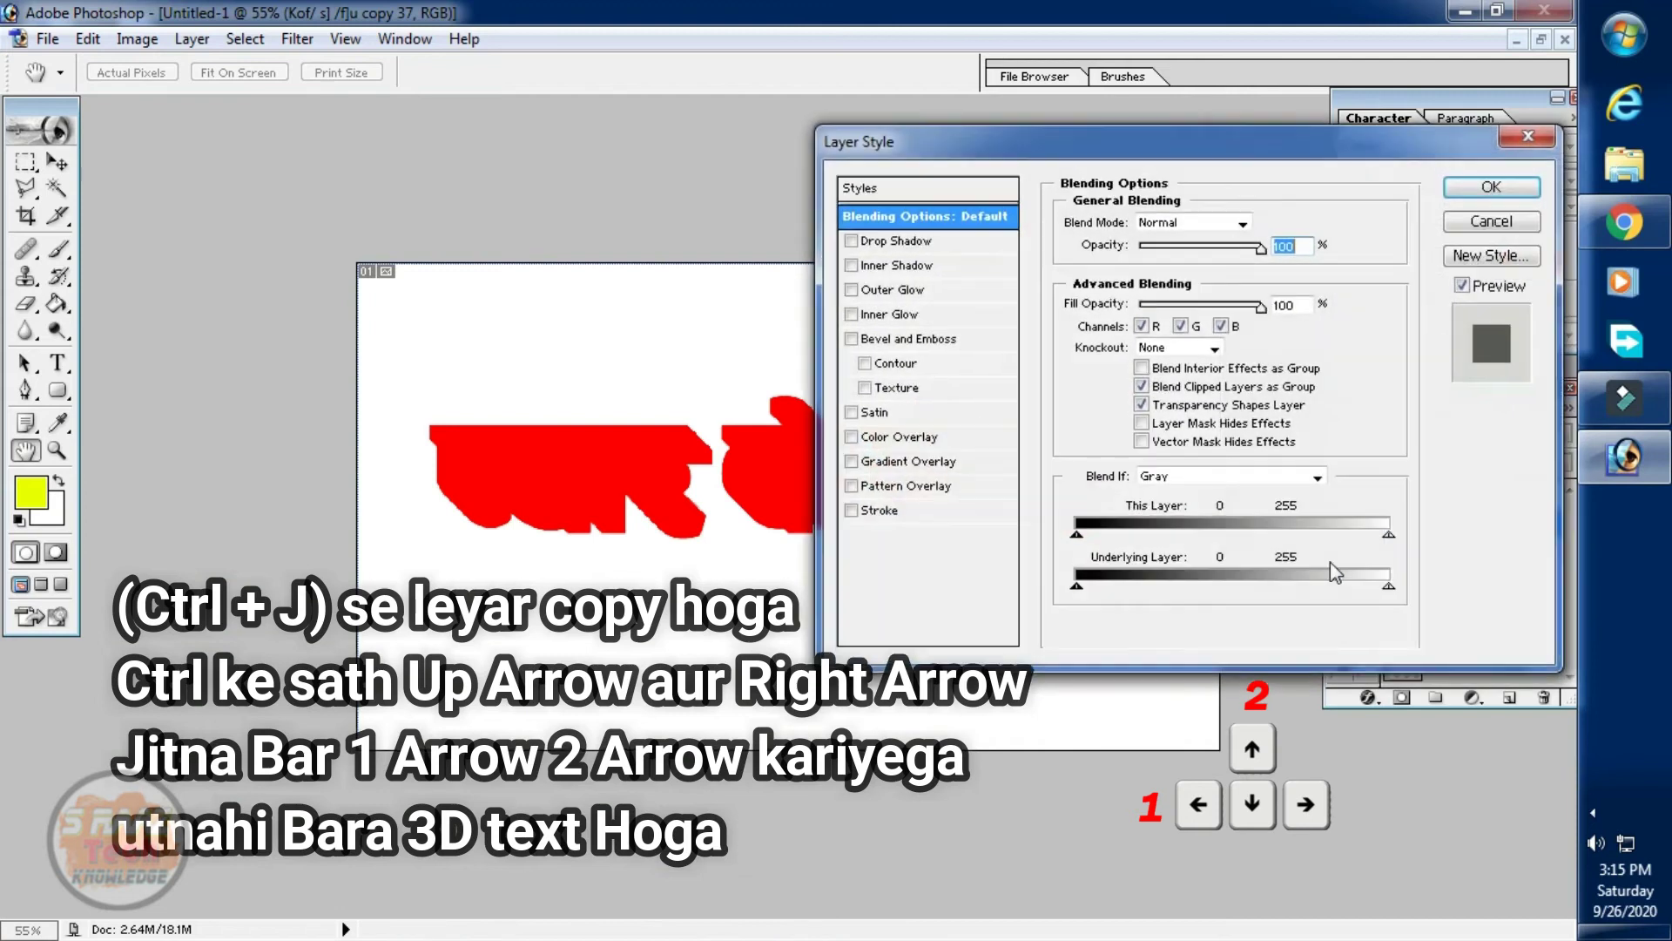
pyautogui.click(917, 462)
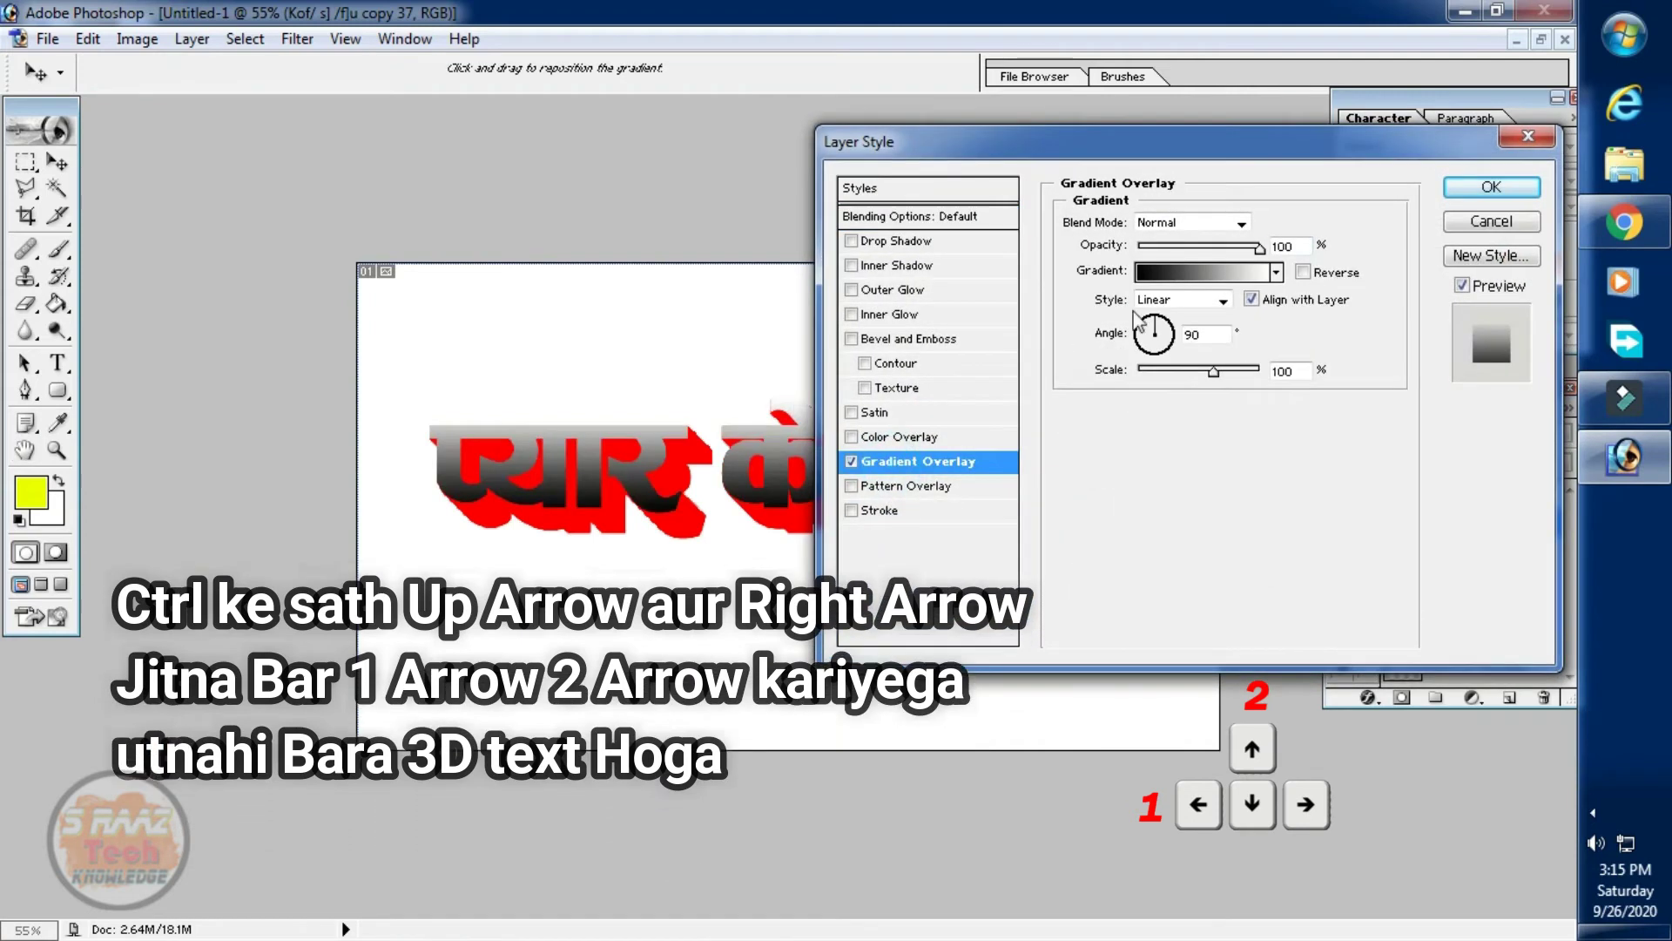
pyautogui.click(1197, 272)
pyautogui.click(1009, 155)
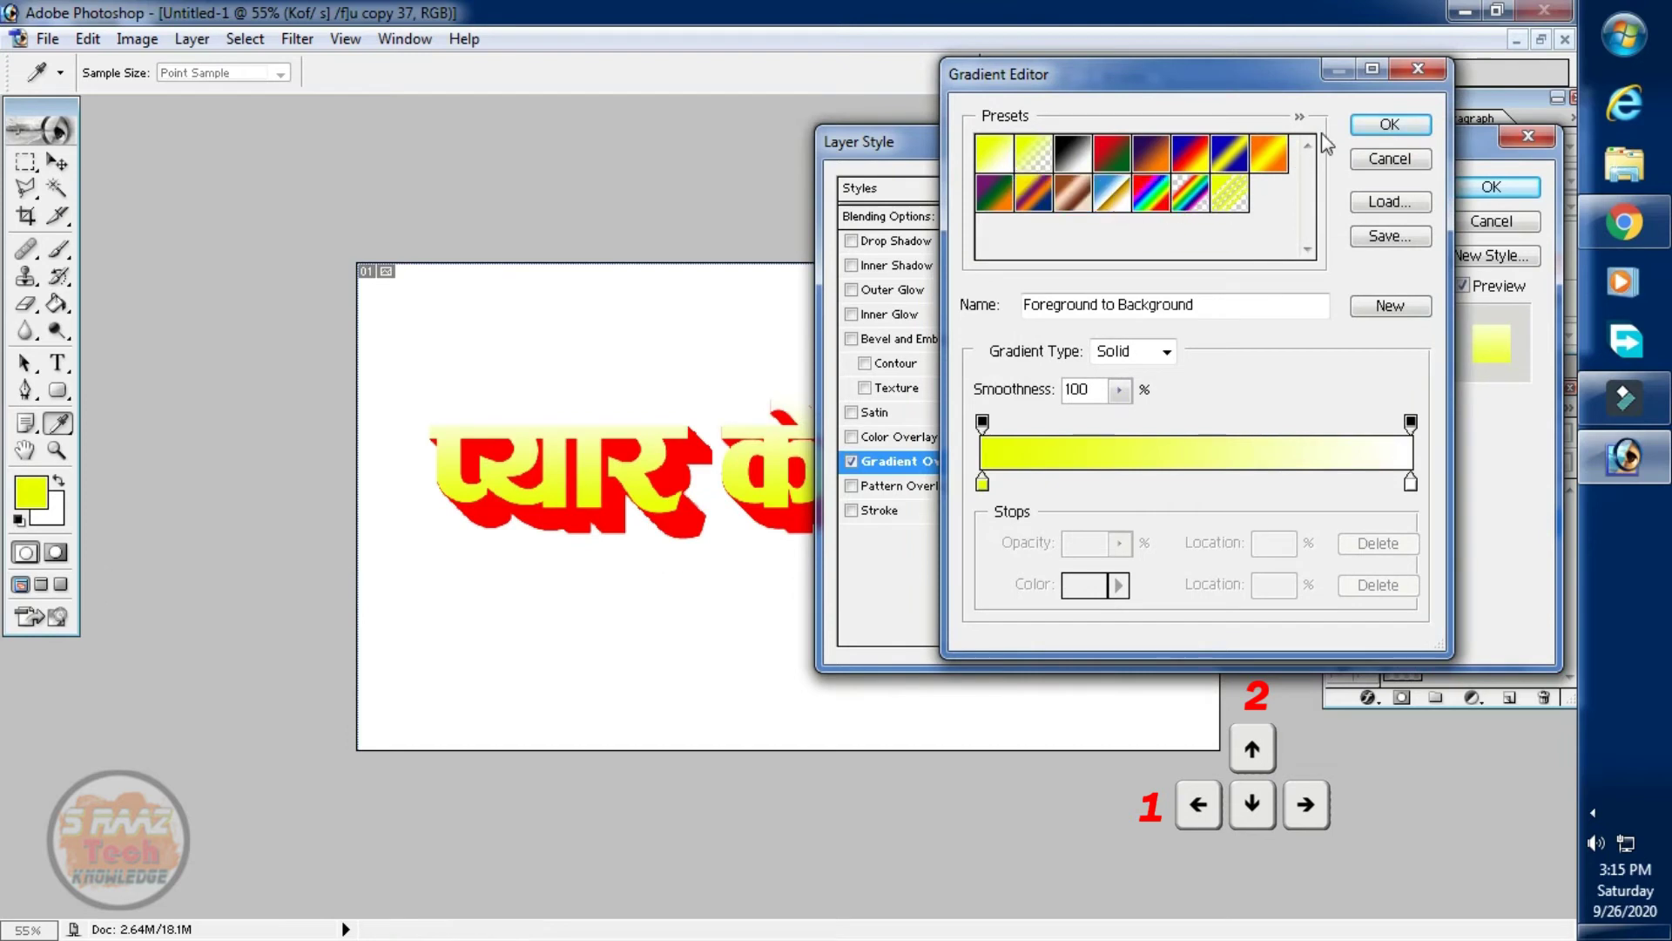
# Change the gradient's end colour stop to light blue 00D8FF and apply the edited gradient.
pyautogui.click(1411, 483)
pyautogui.click(1090, 586)
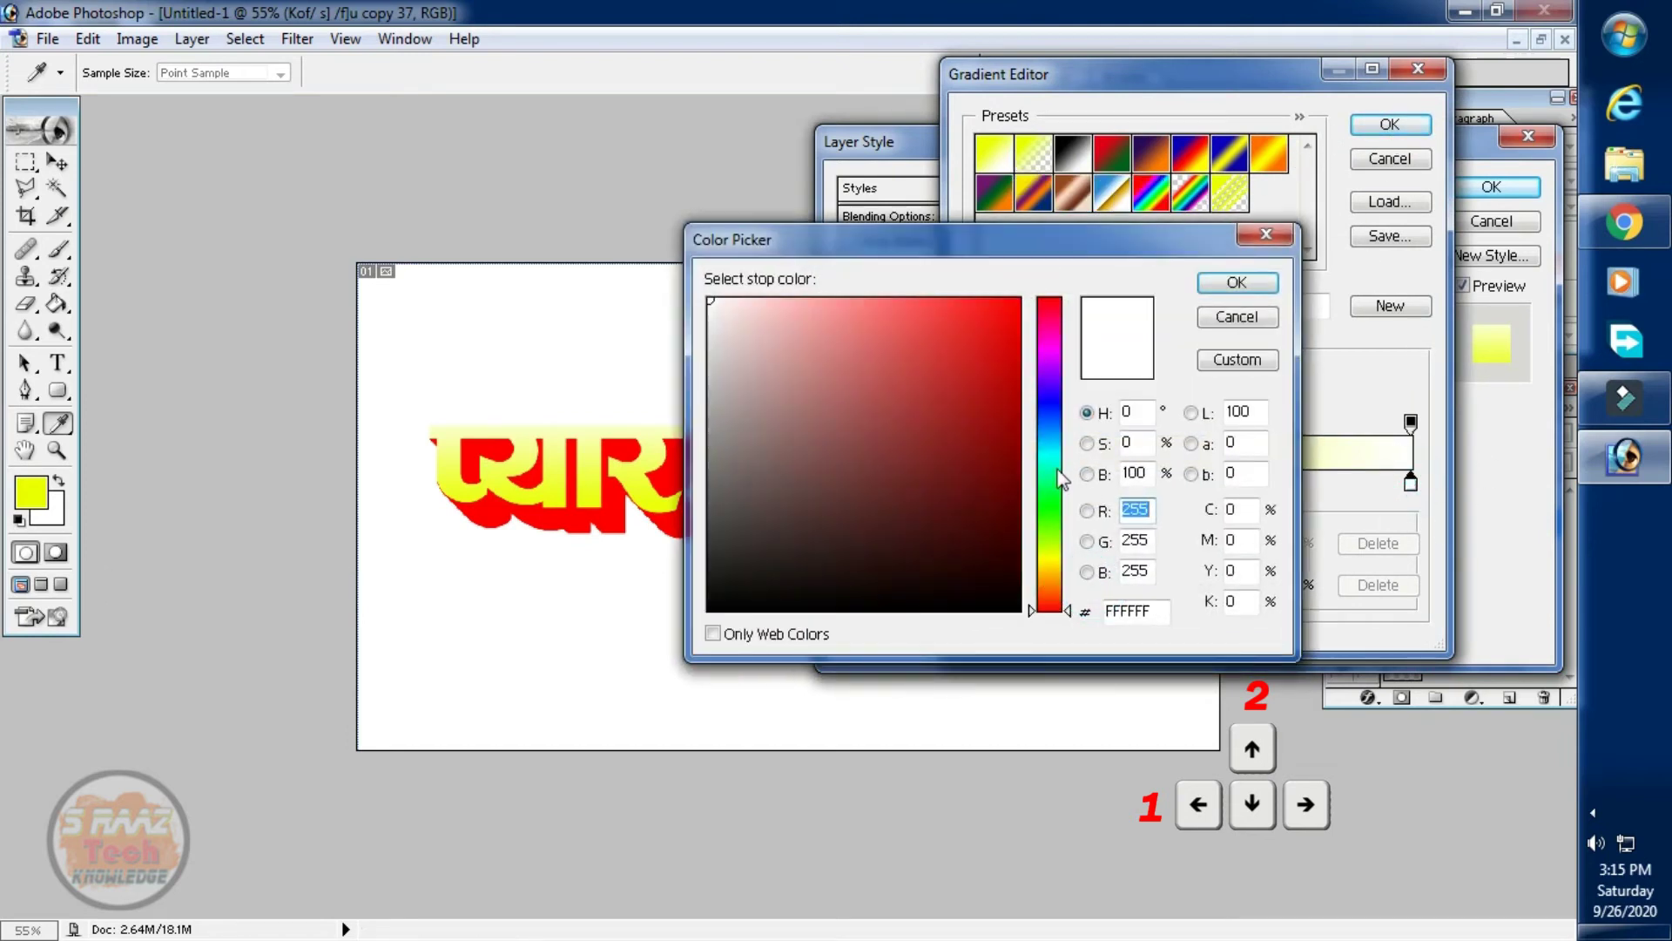
pyautogui.click(1050, 453)
pyautogui.click(1019, 299)
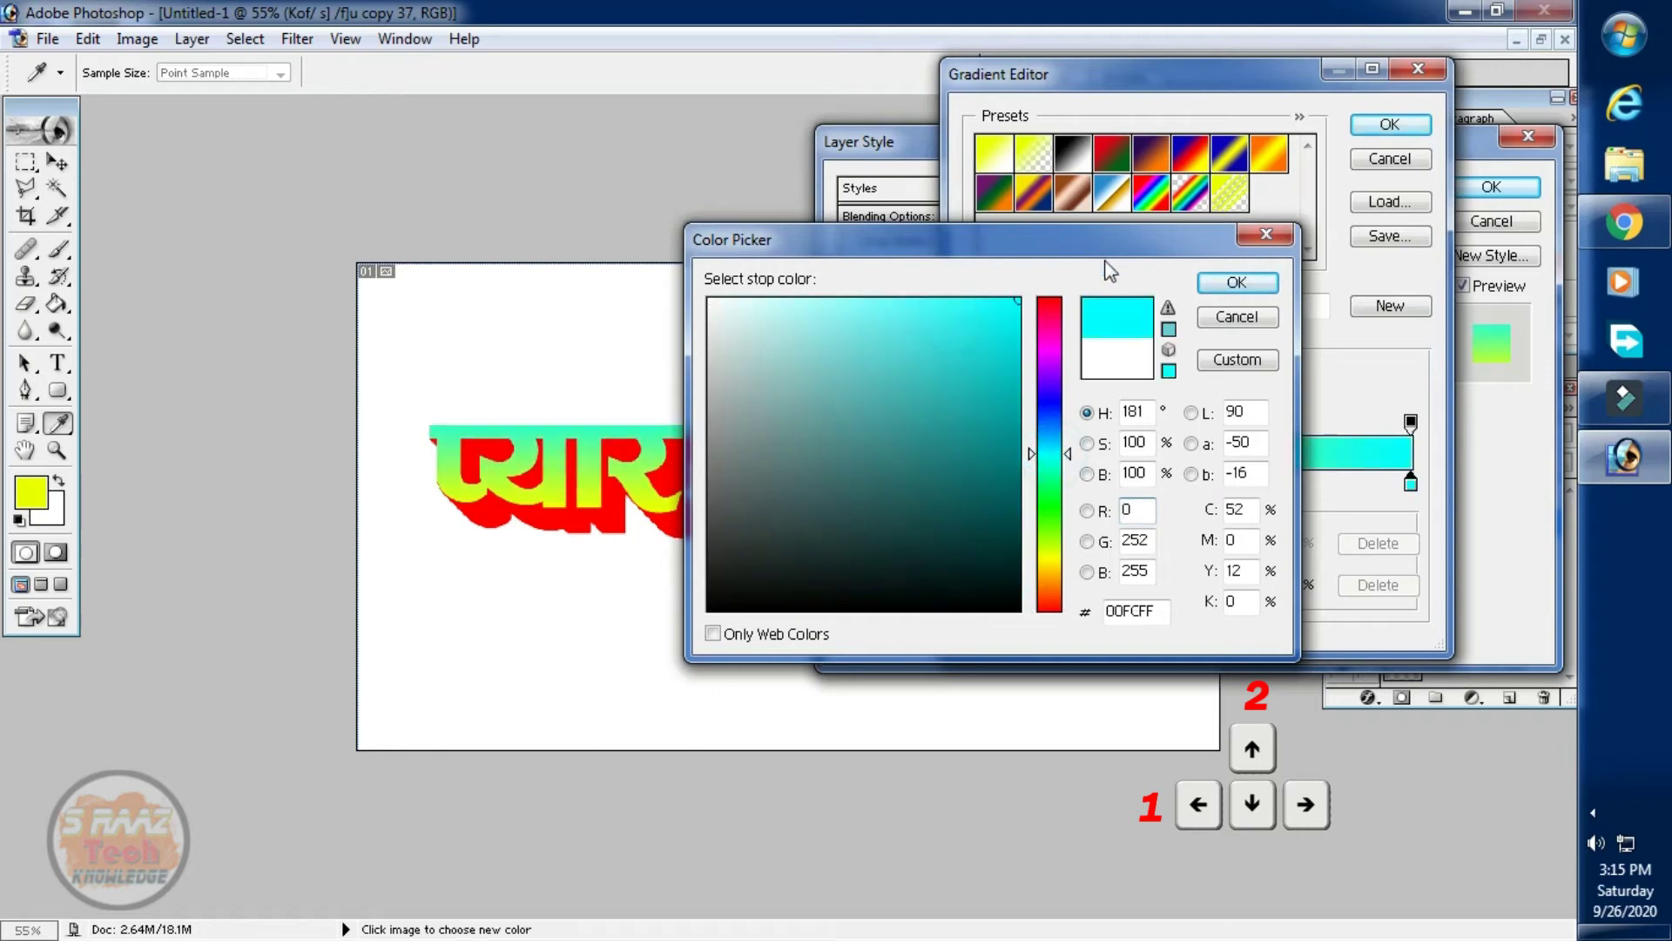
pyautogui.click(1044, 564)
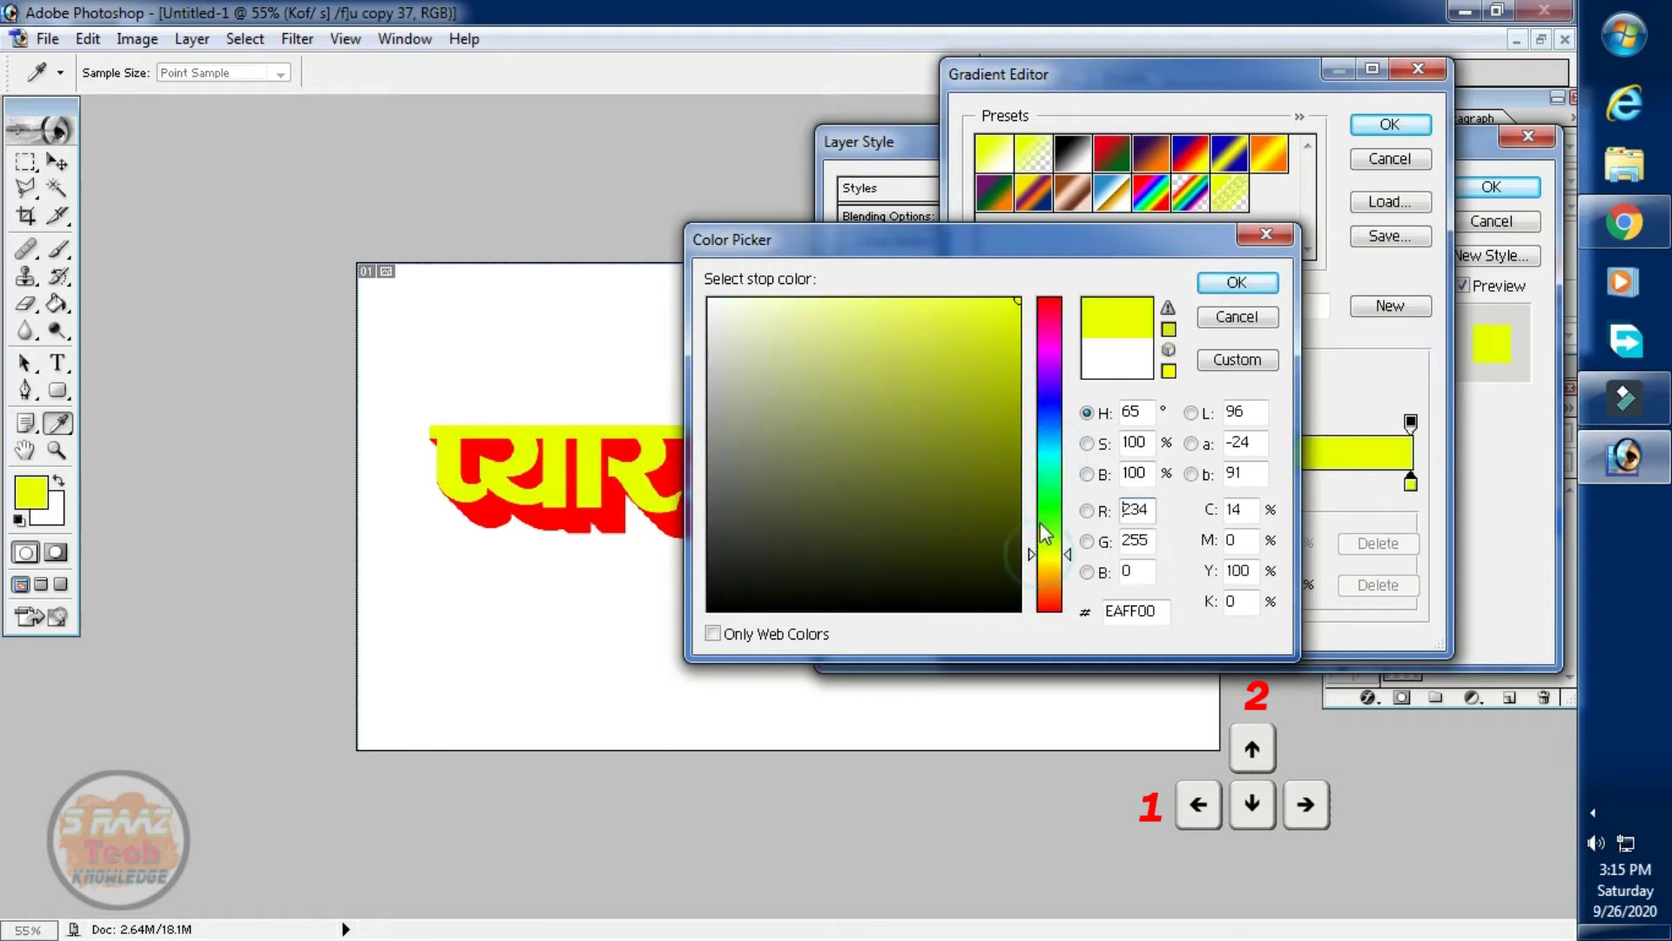
pyautogui.click(1054, 380)
pyautogui.moveTo(1021, 298); pyautogui.dragTo(1019, 383)
pyautogui.moveTo(1008, 445); pyautogui.dragTo(1026, 619)
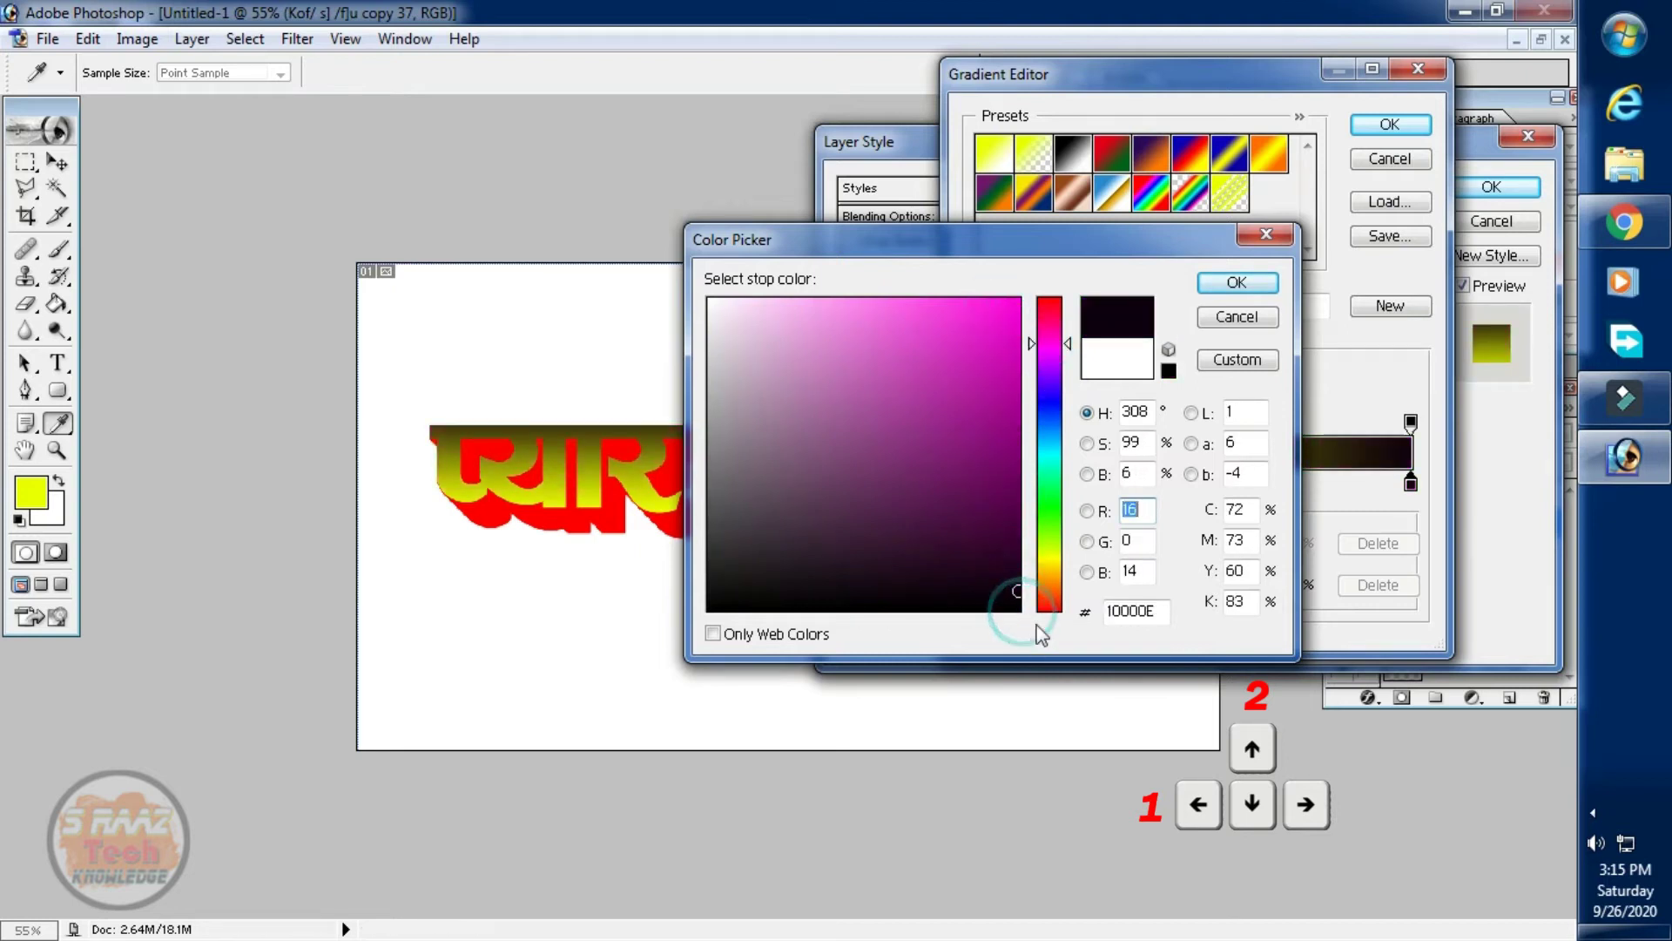
pyautogui.click(1049, 446)
pyautogui.click(1019, 328)
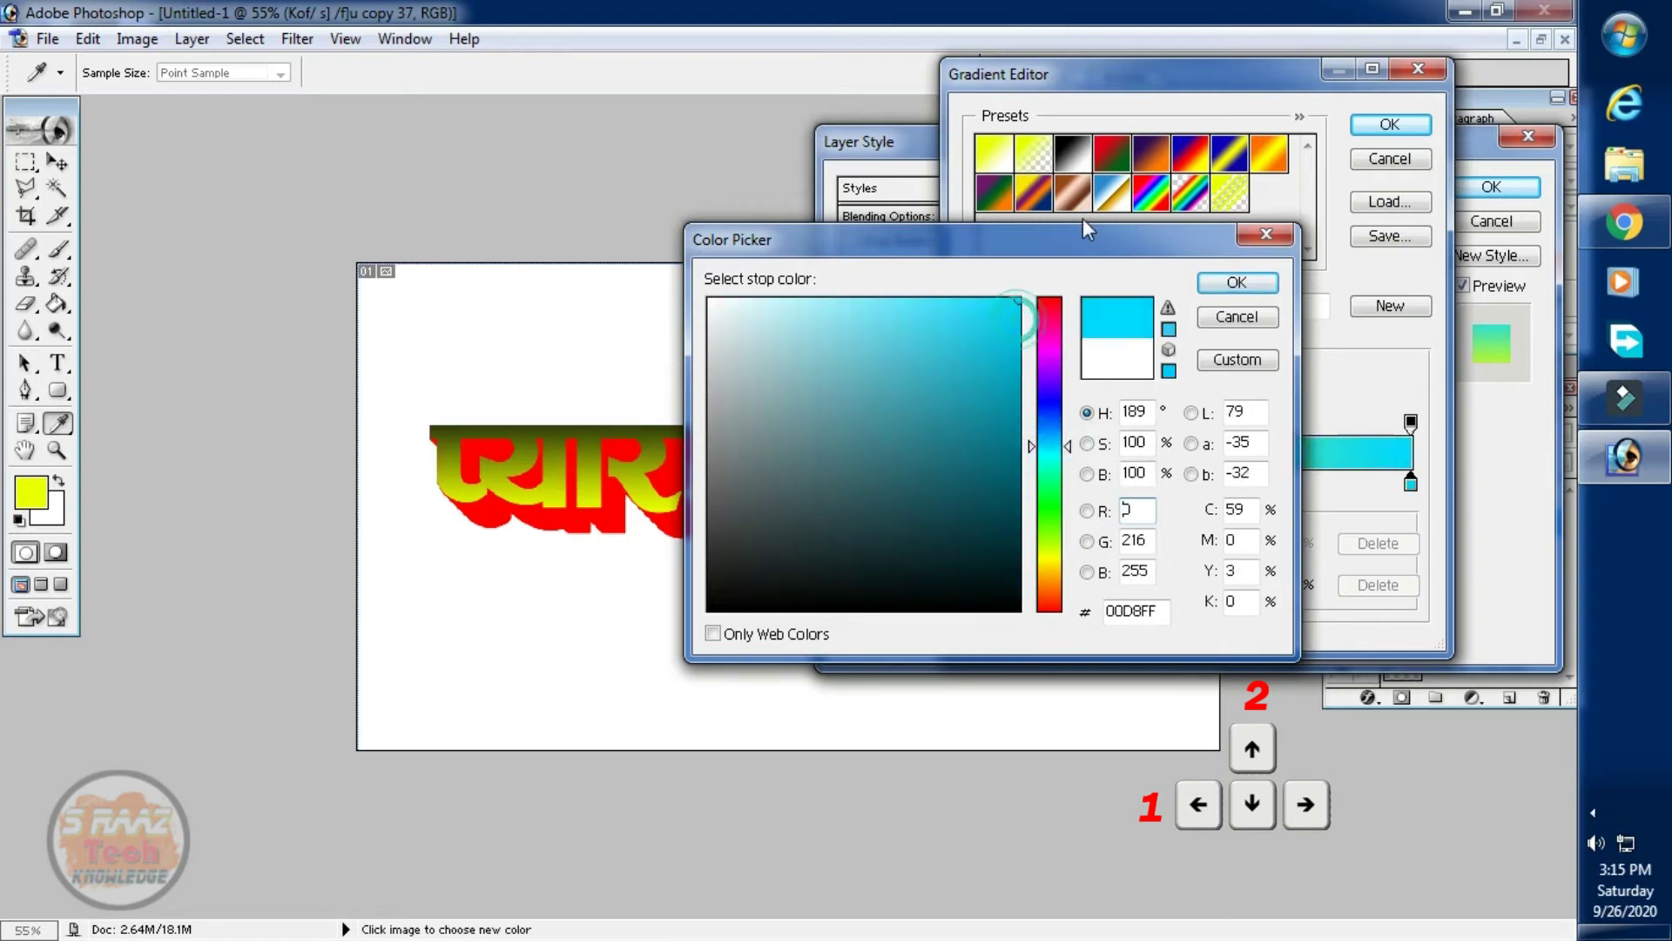
pyautogui.click(1237, 282)
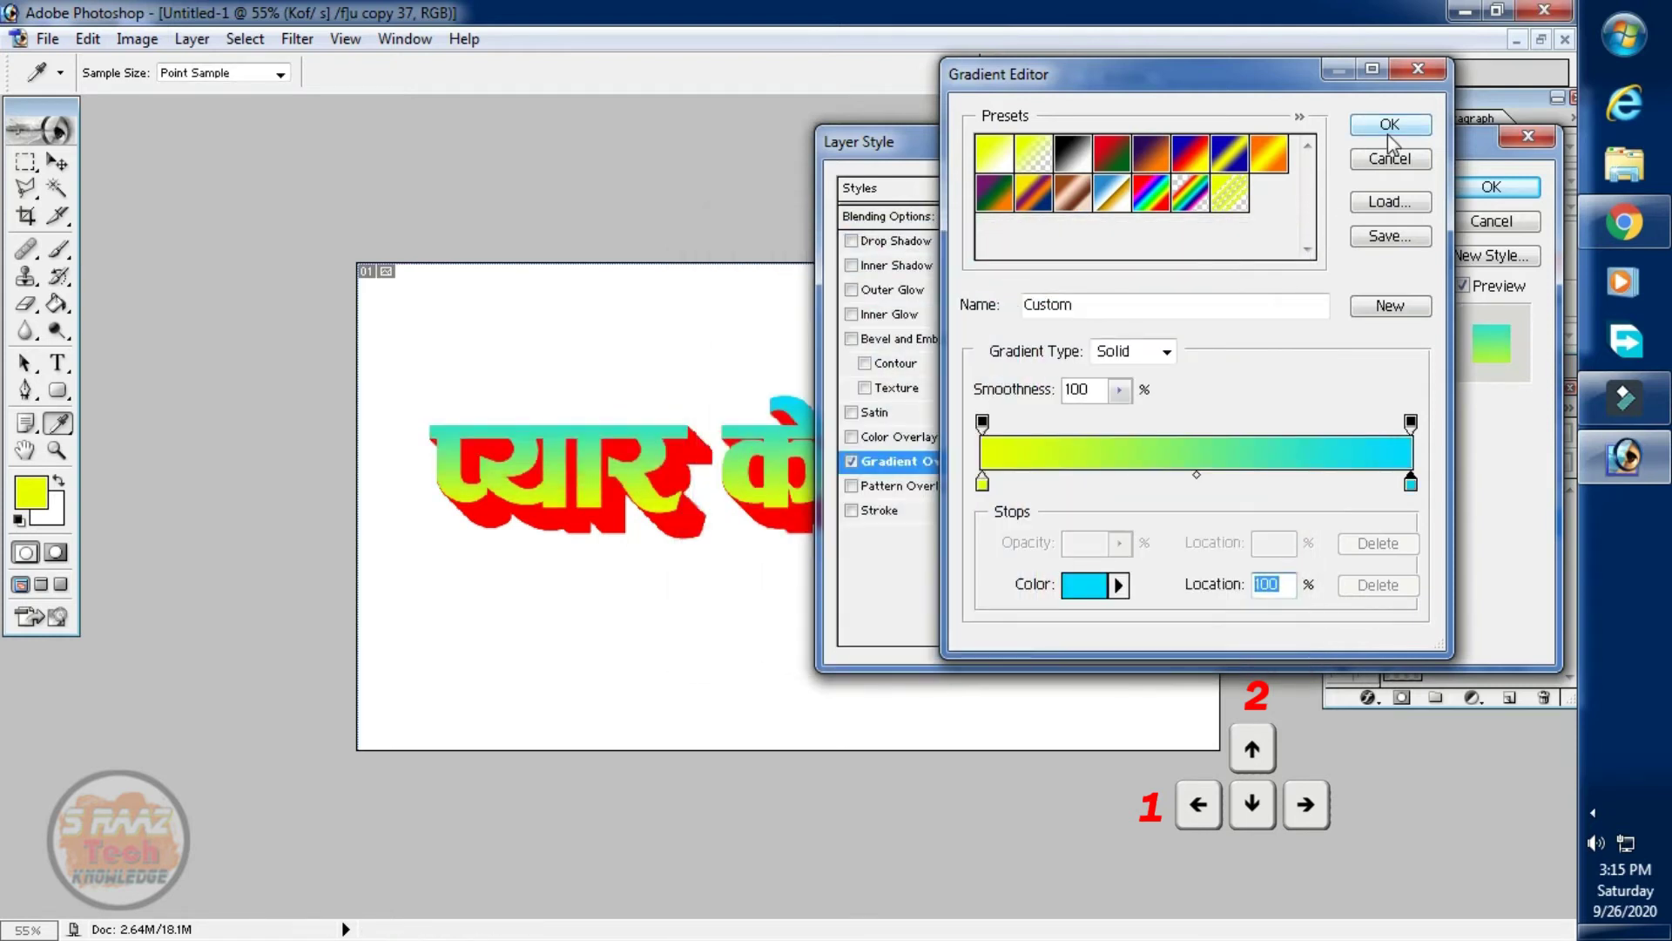
pyautogui.click(1390, 127)
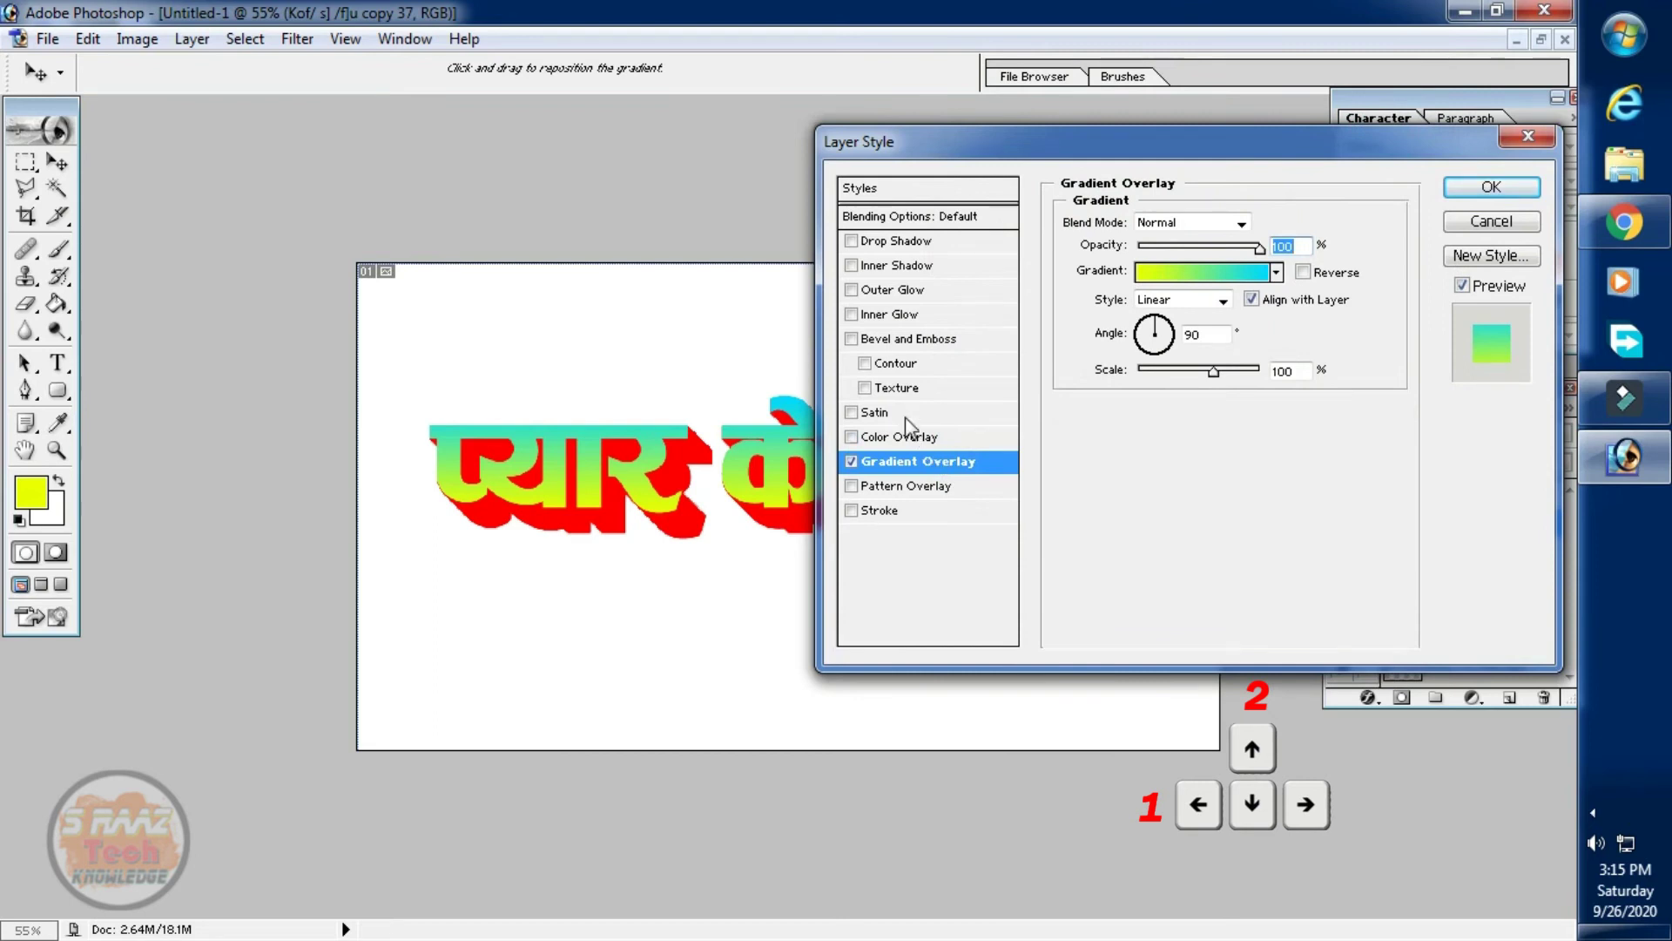
# Add an Inner Bevel to the same layer with size 4 px, angle 5° and altitude 28°, and apply the layer style.
pyautogui.click(871, 342)
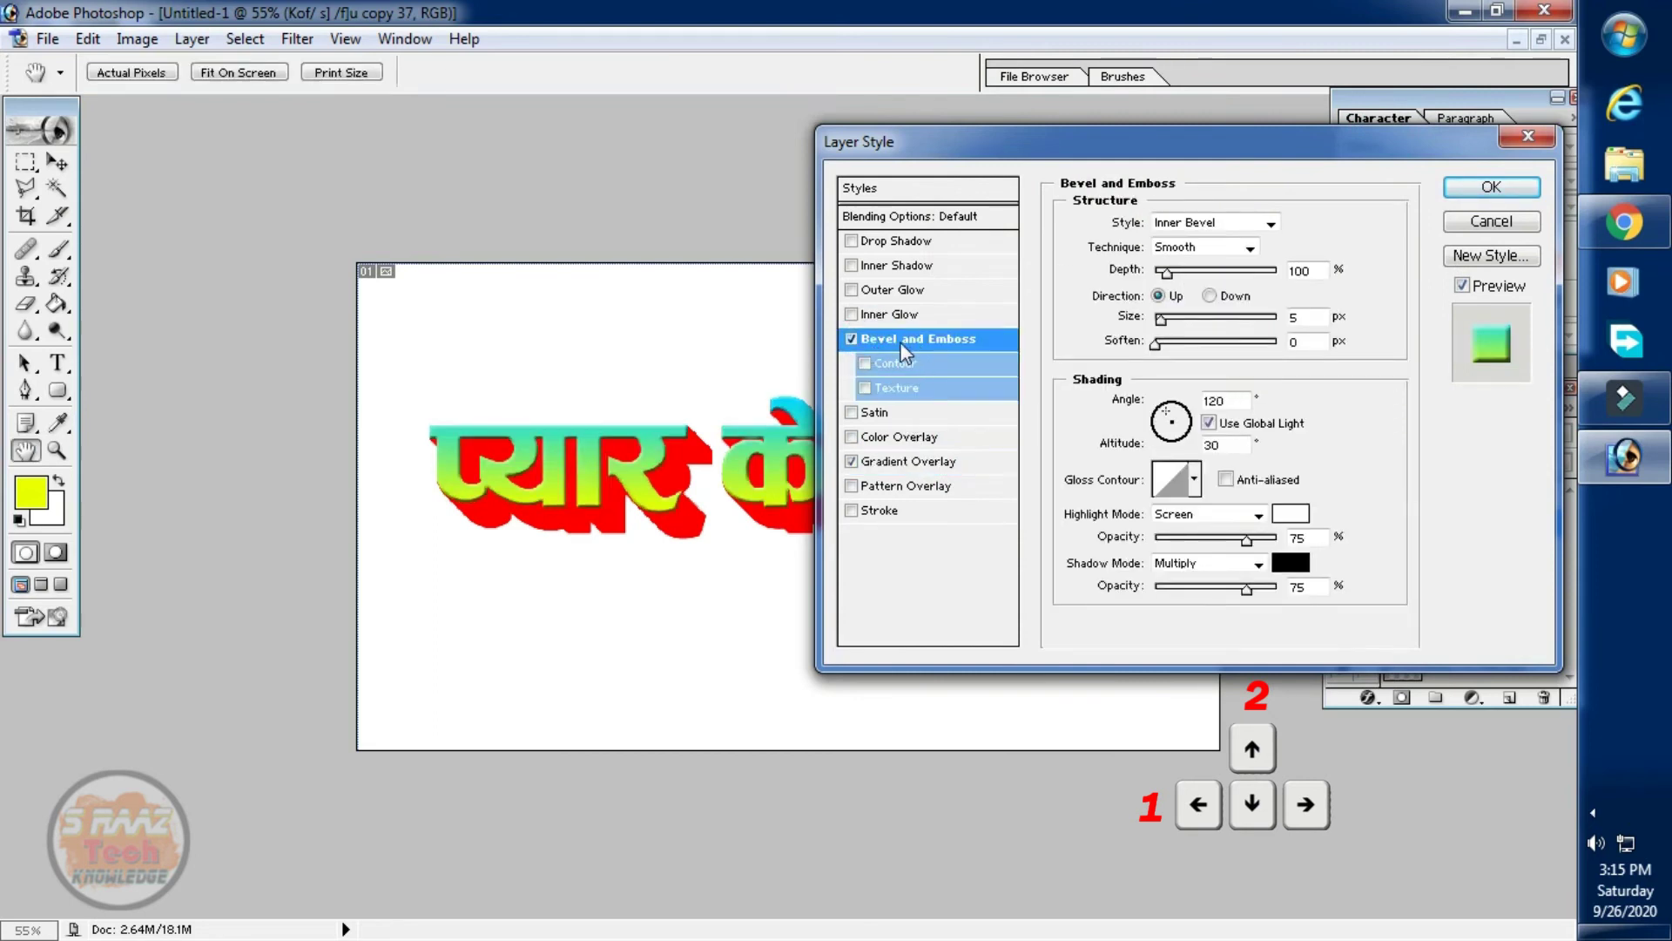
pyautogui.click(1176, 418)
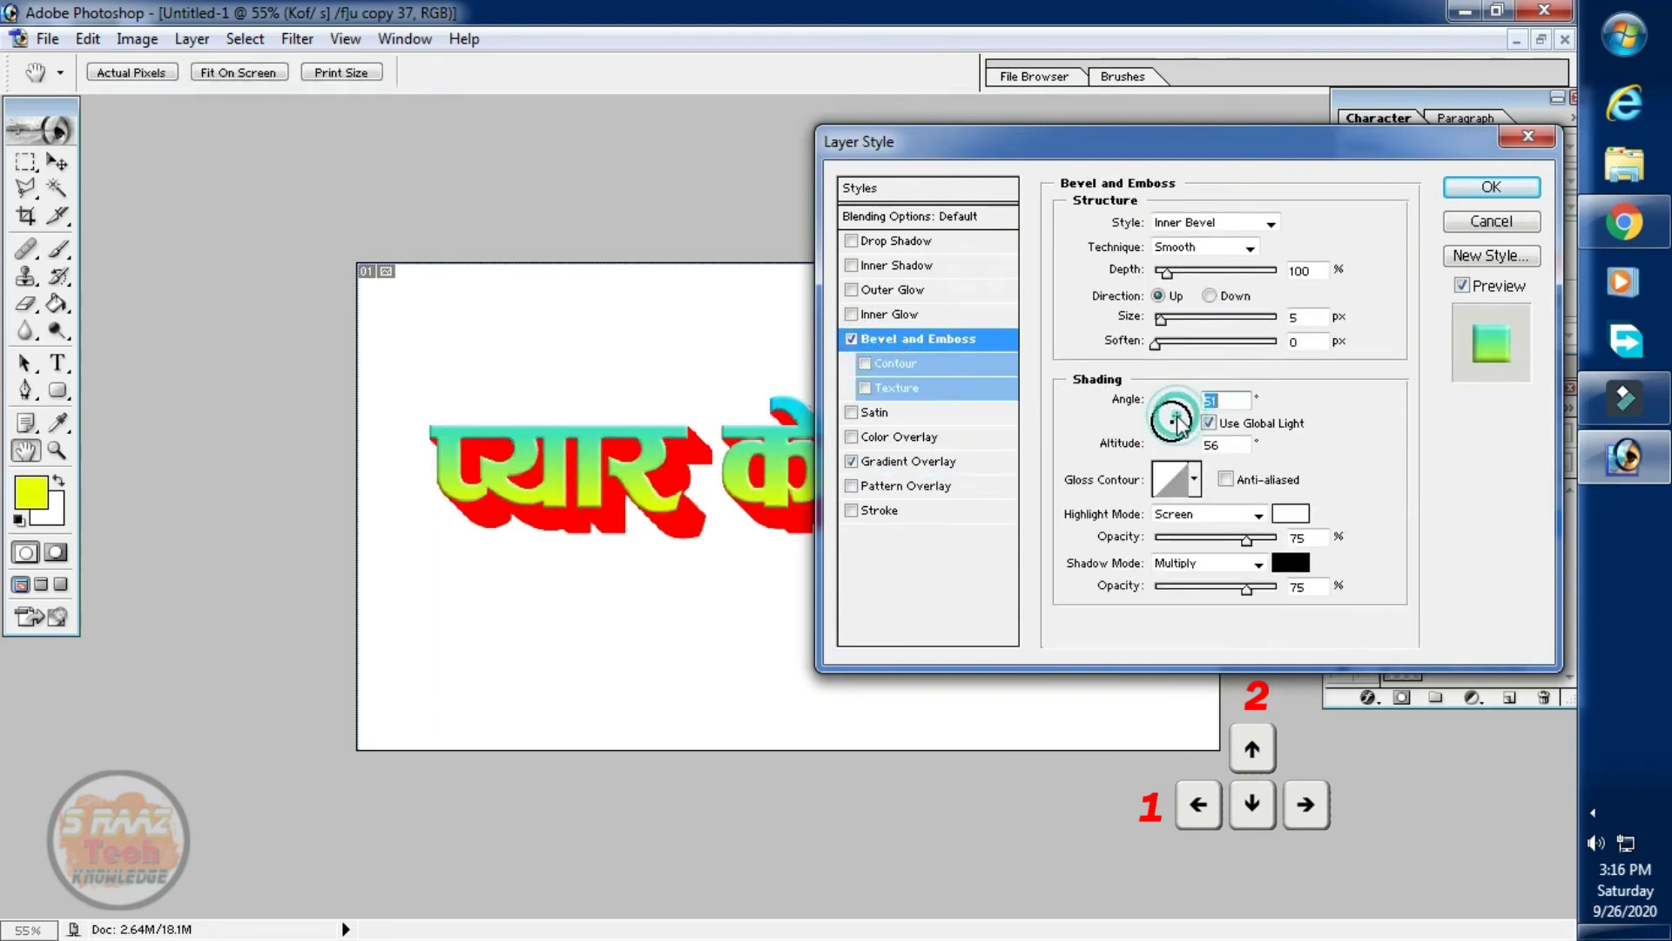
pyautogui.moveTo(1180, 427); pyautogui.dragTo(1190, 428)
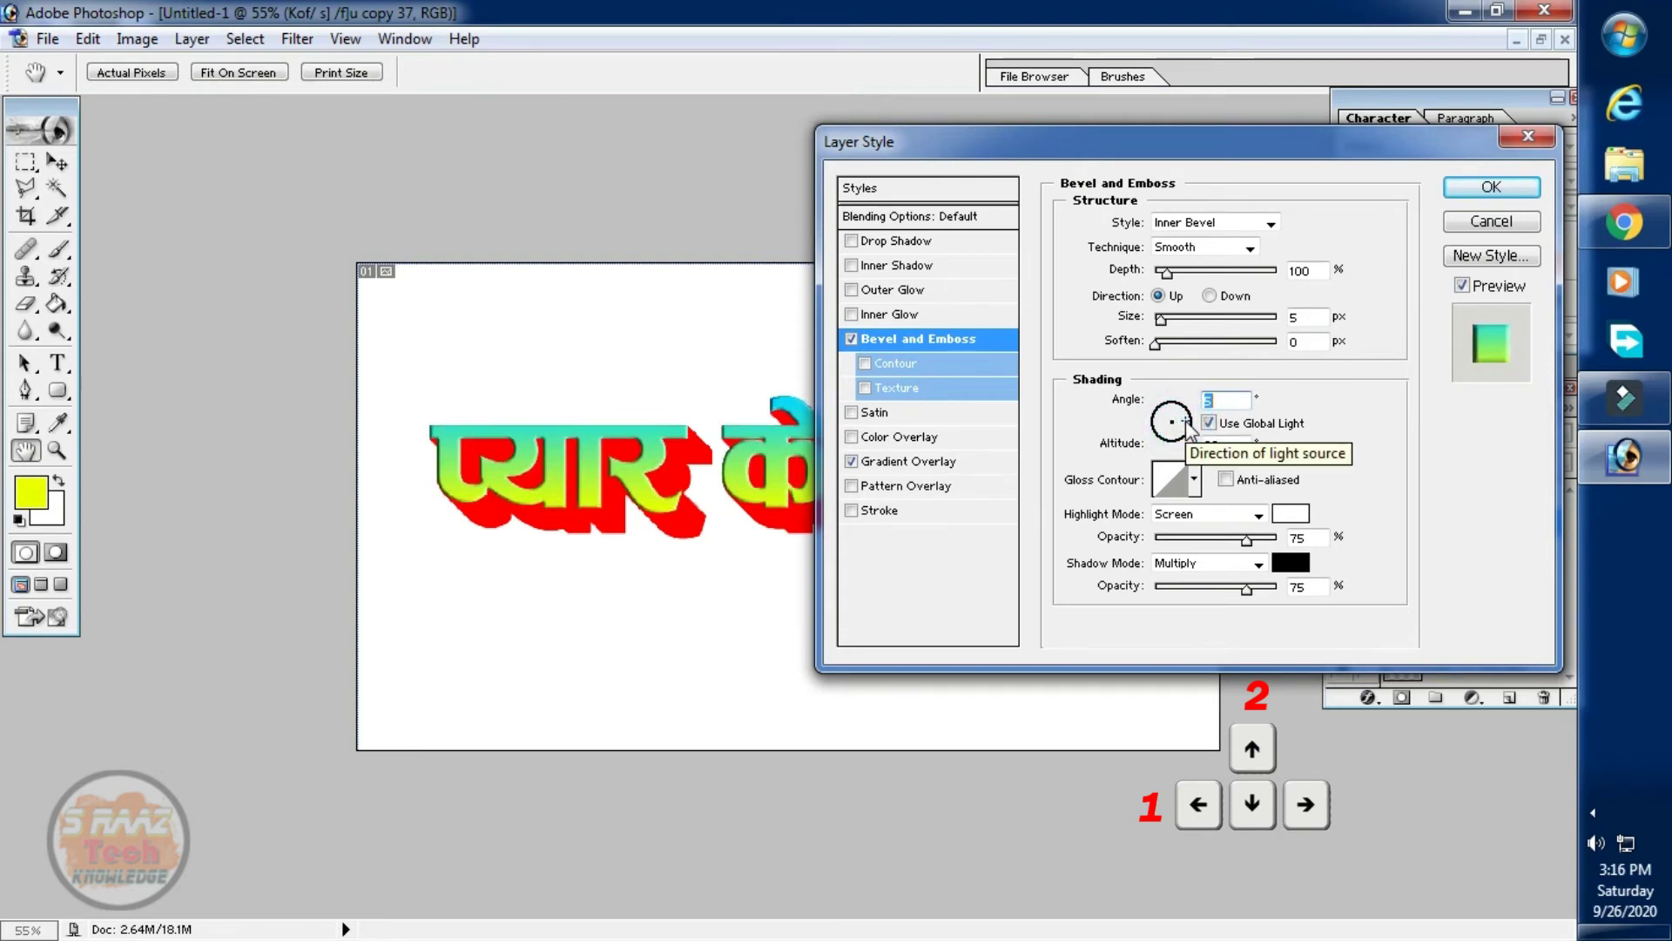
pyautogui.click(1196, 321)
pyautogui.moveTo(1196, 331); pyautogui.dragTo(1121, 347)
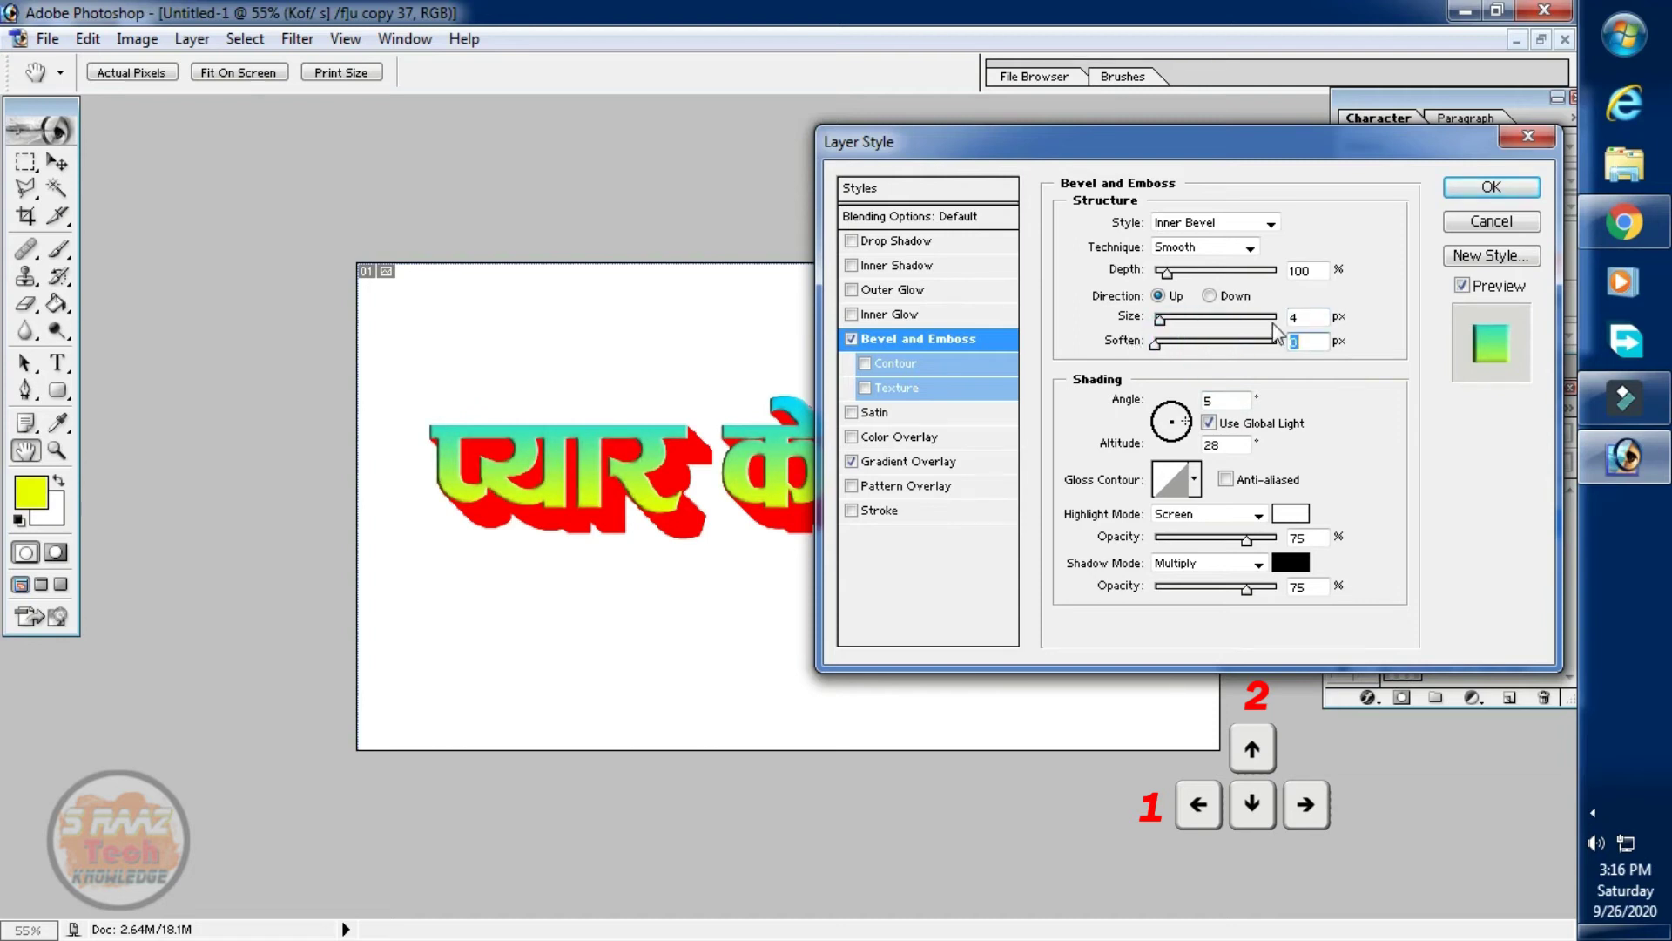
pyautogui.moveTo(1184, 275)
pyautogui.mouseDown()
pyautogui.moveTo(1224, 276)
pyautogui.moveTo(1165, 276)
pyautogui.mouseUp()
pyautogui.click(1491, 188)
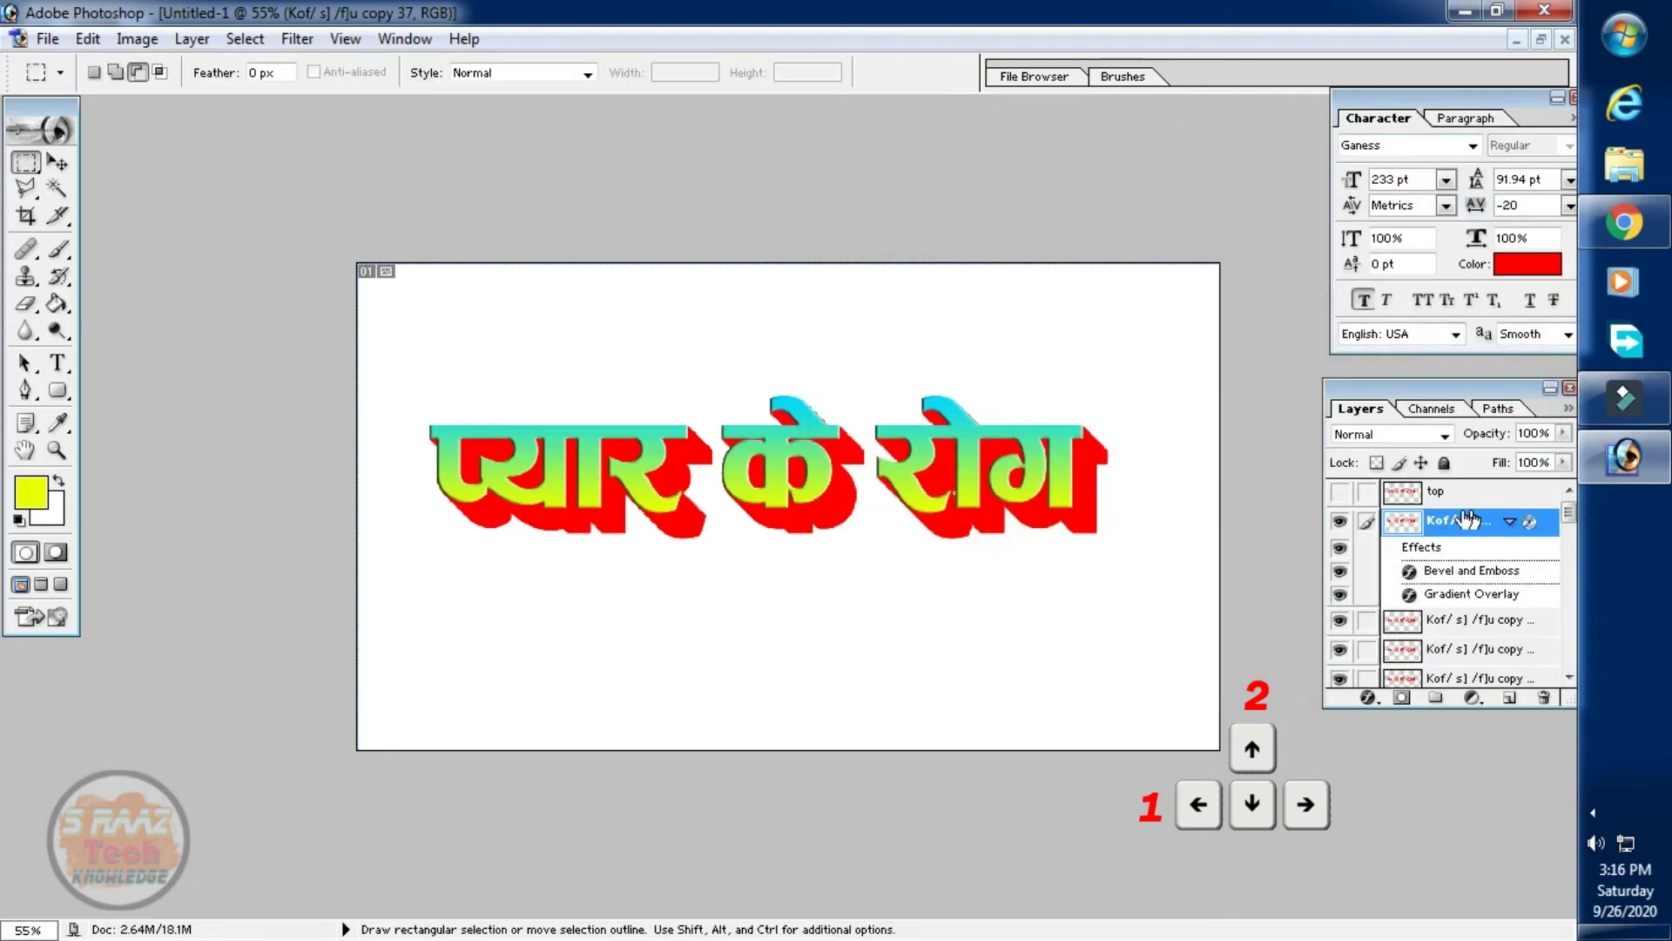
# Copy this layer's style and link all the title copies beneath it, down to the original title layer.
pyautogui.rightClick(1457, 527)
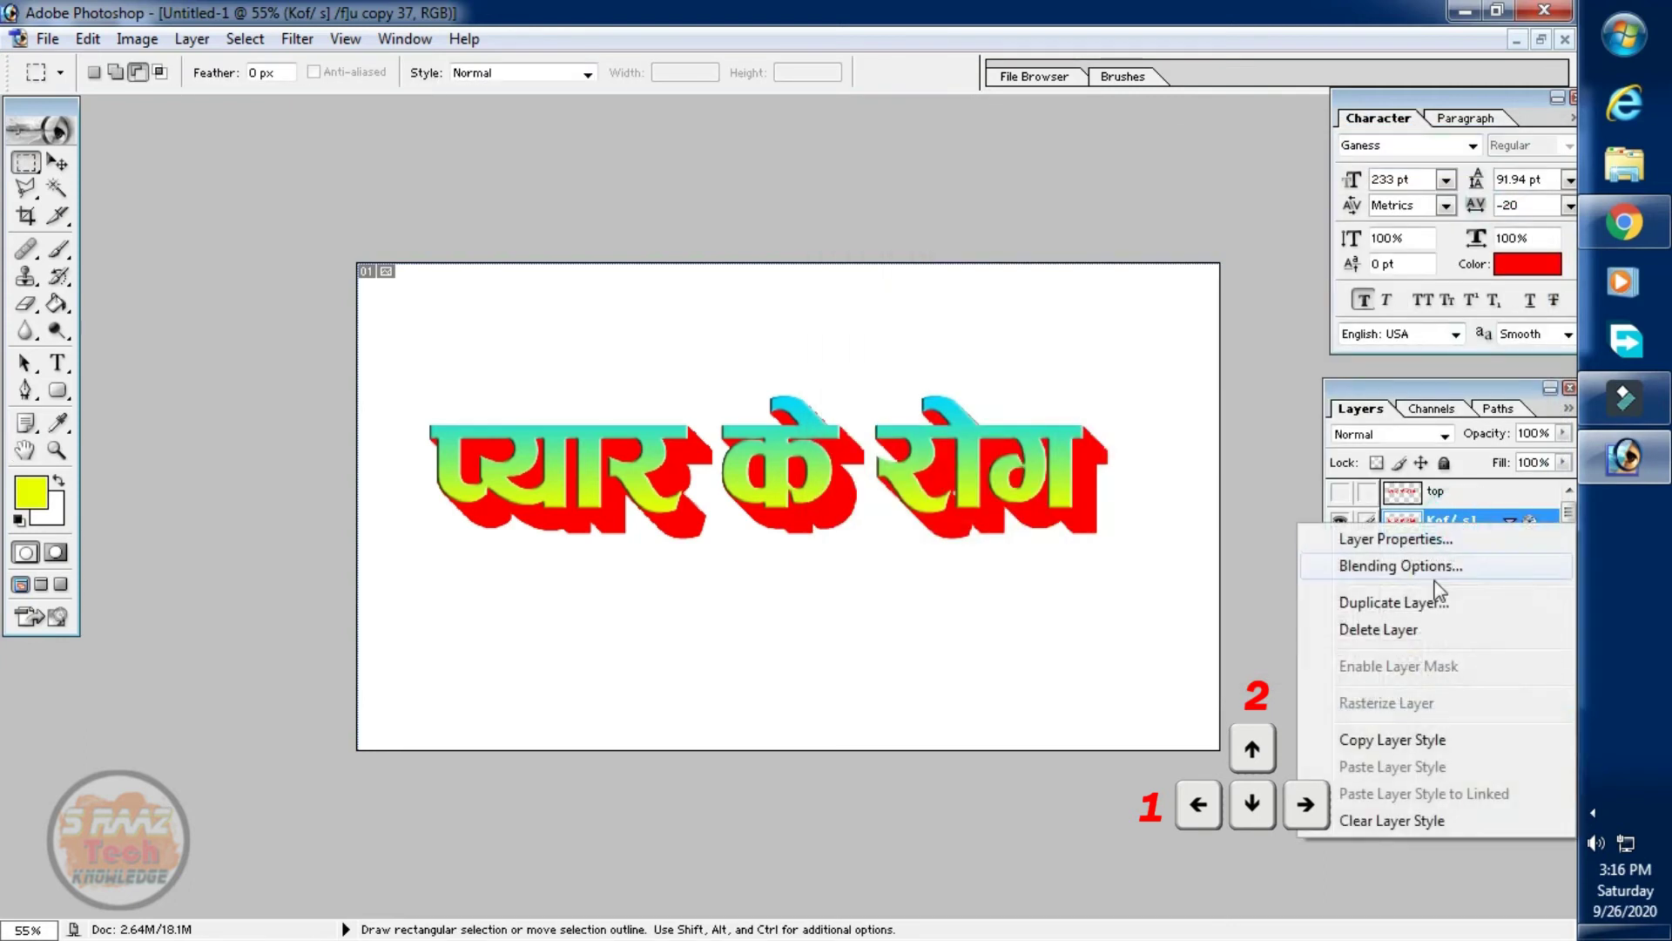
pyautogui.click(1409, 741)
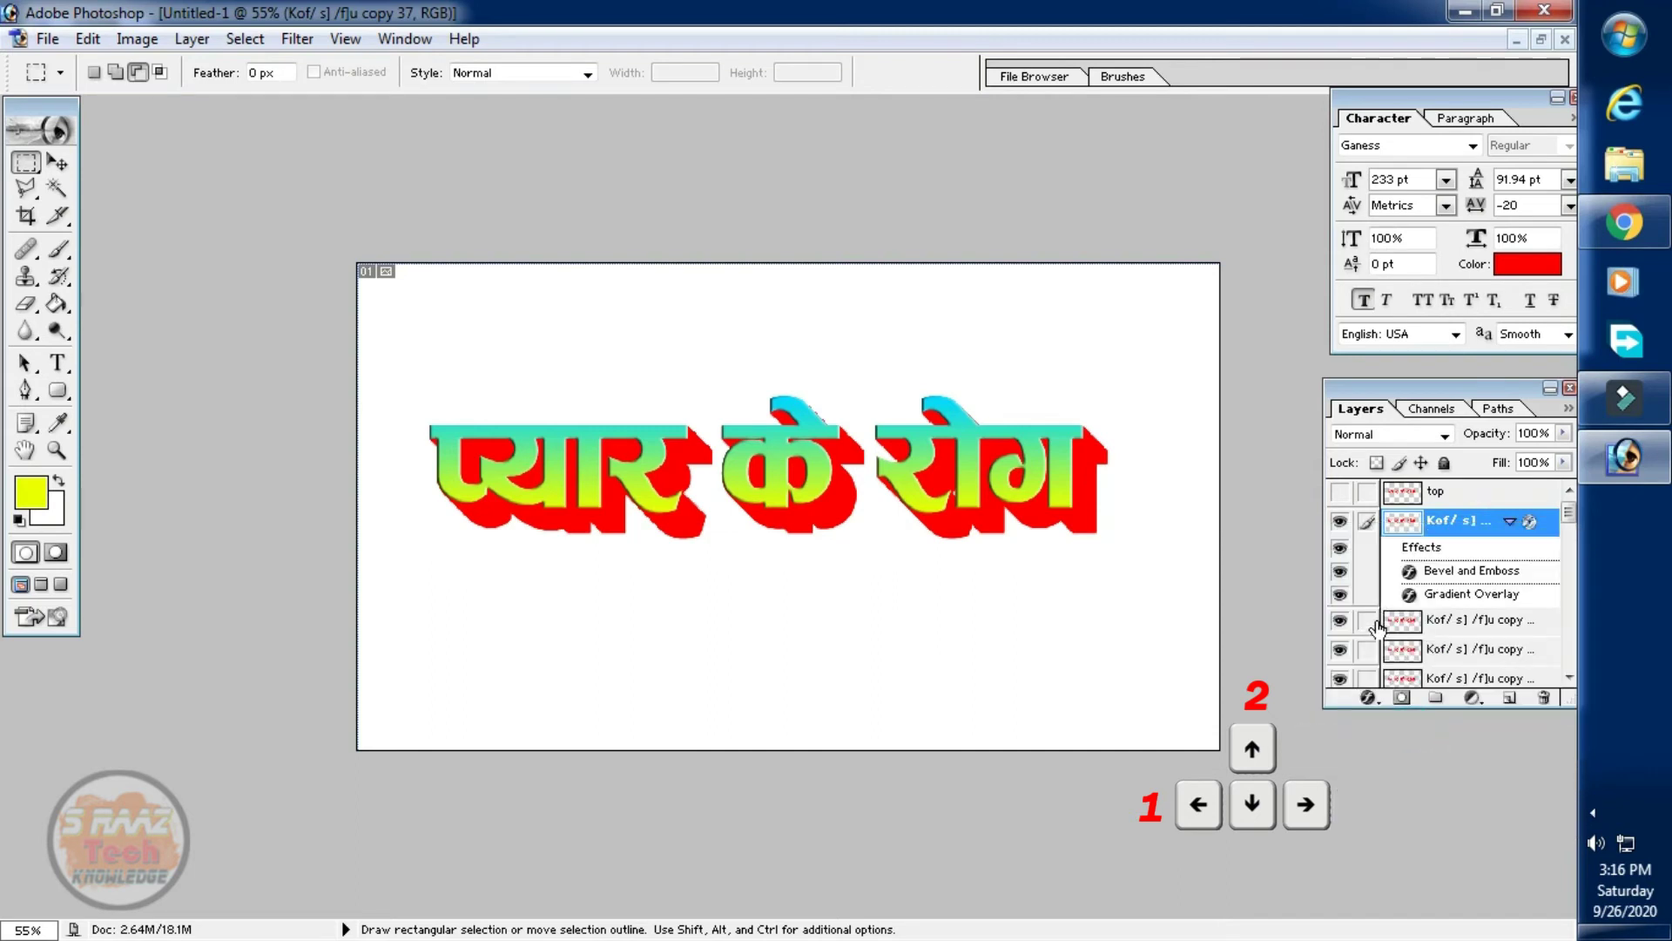
pyautogui.click(1370, 624)
pyautogui.scroll(-1, 1365, 629)
pyautogui.click(1368, 622)
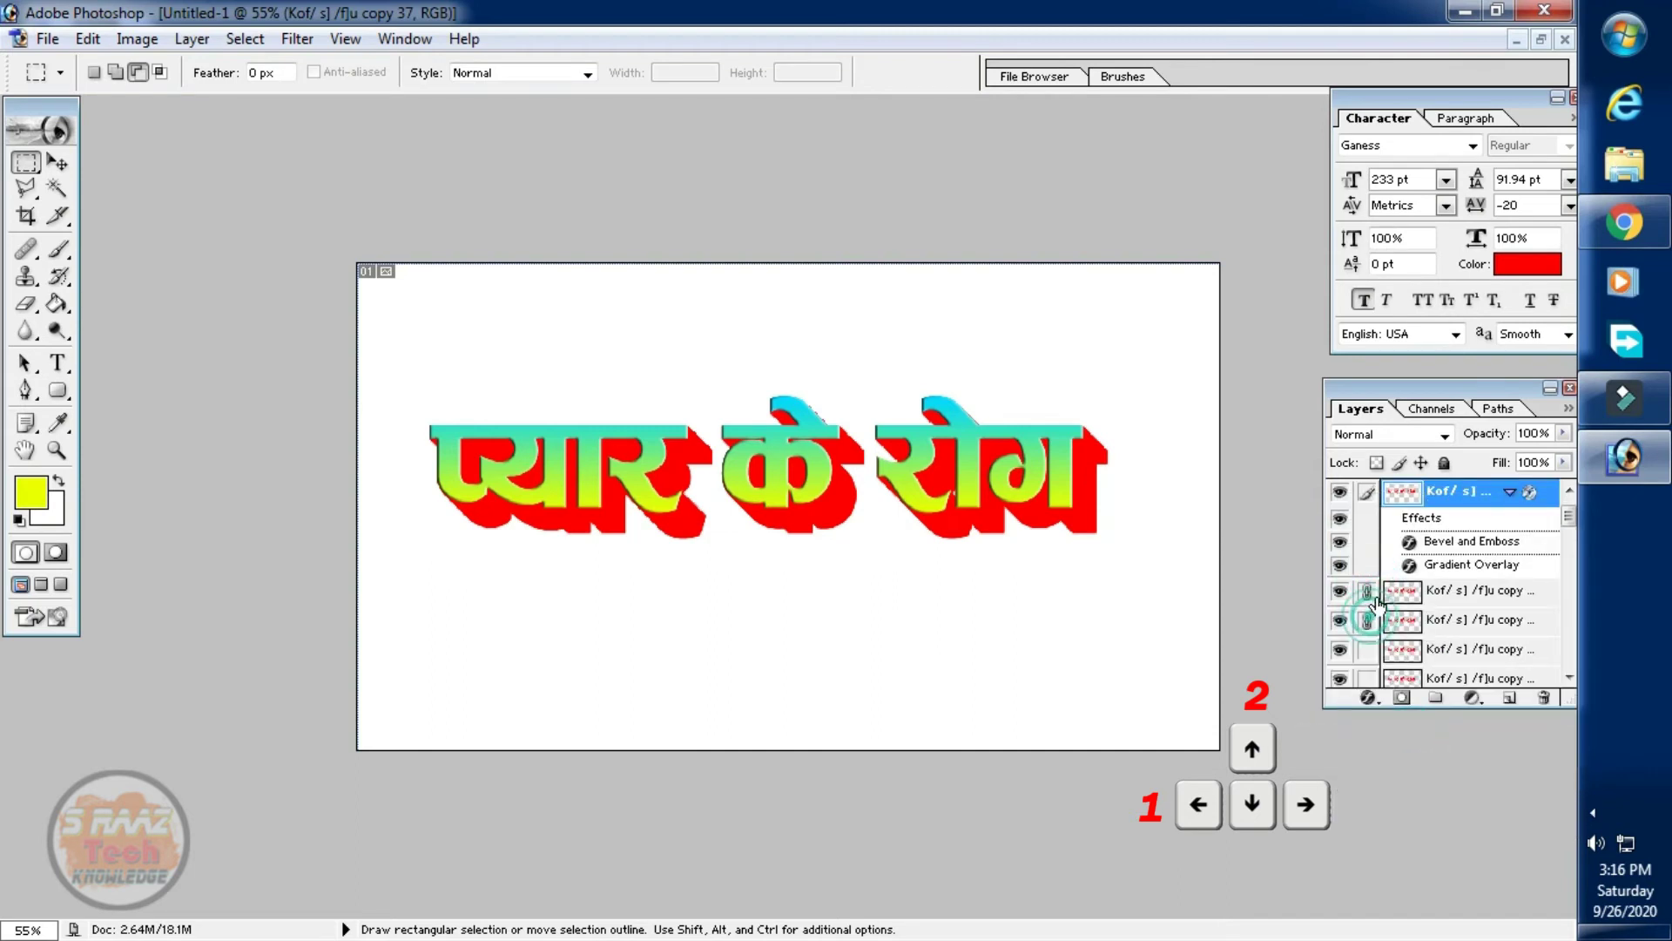
pyautogui.scroll(-2, 1365, 617)
pyautogui.scroll(-1, 1376, 608)
pyautogui.click(1370, 562)
pyautogui.click(1370, 596)
pyautogui.scroll(-2, 1370, 598)
pyautogui.click(1370, 596)
pyautogui.scroll(-1, 1370, 598)
pyautogui.scroll(-2, 1370, 598)
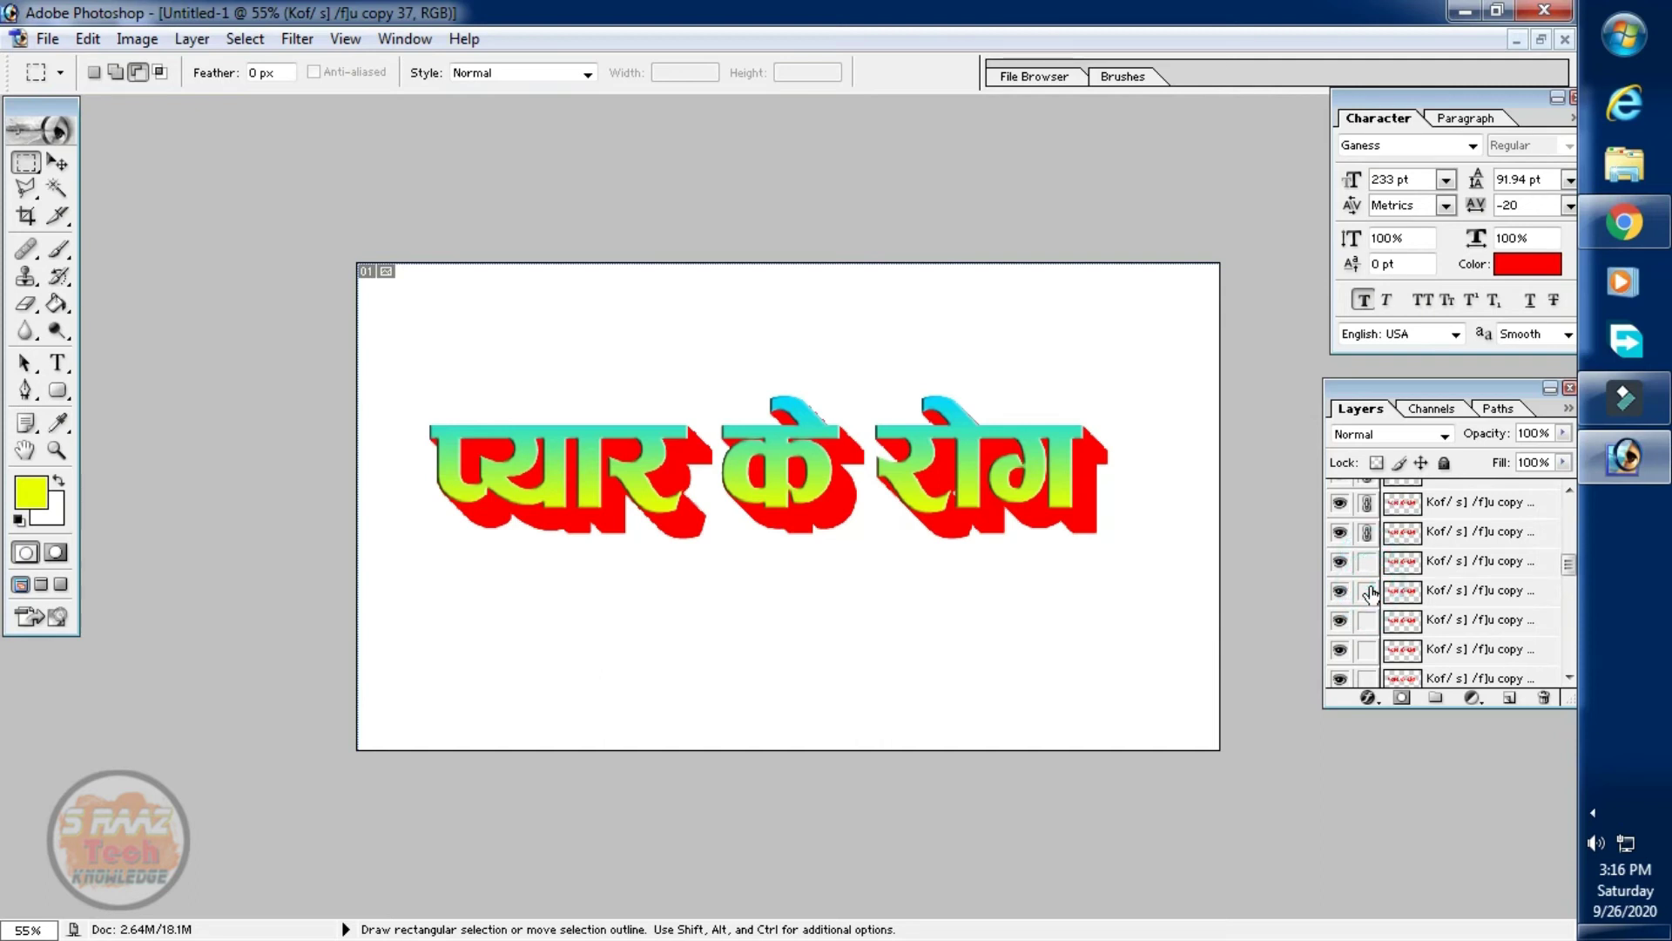
pyautogui.click(1369, 592)
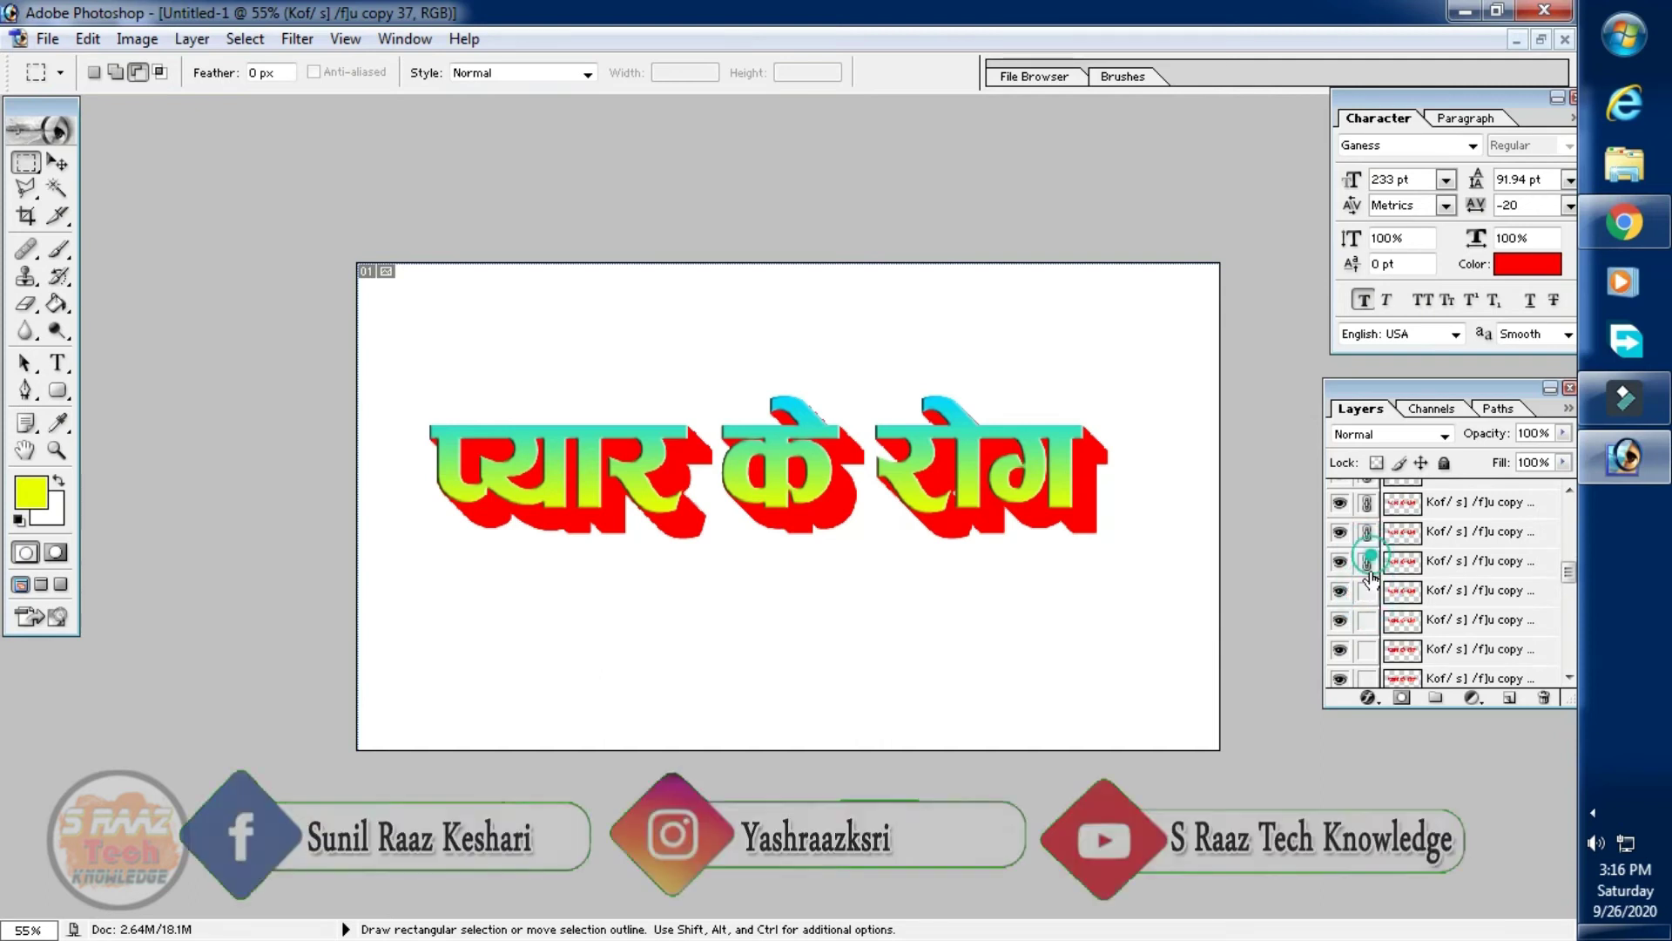
pyautogui.click(1368, 562)
pyautogui.click(1368, 561)
pyautogui.click(1369, 591)
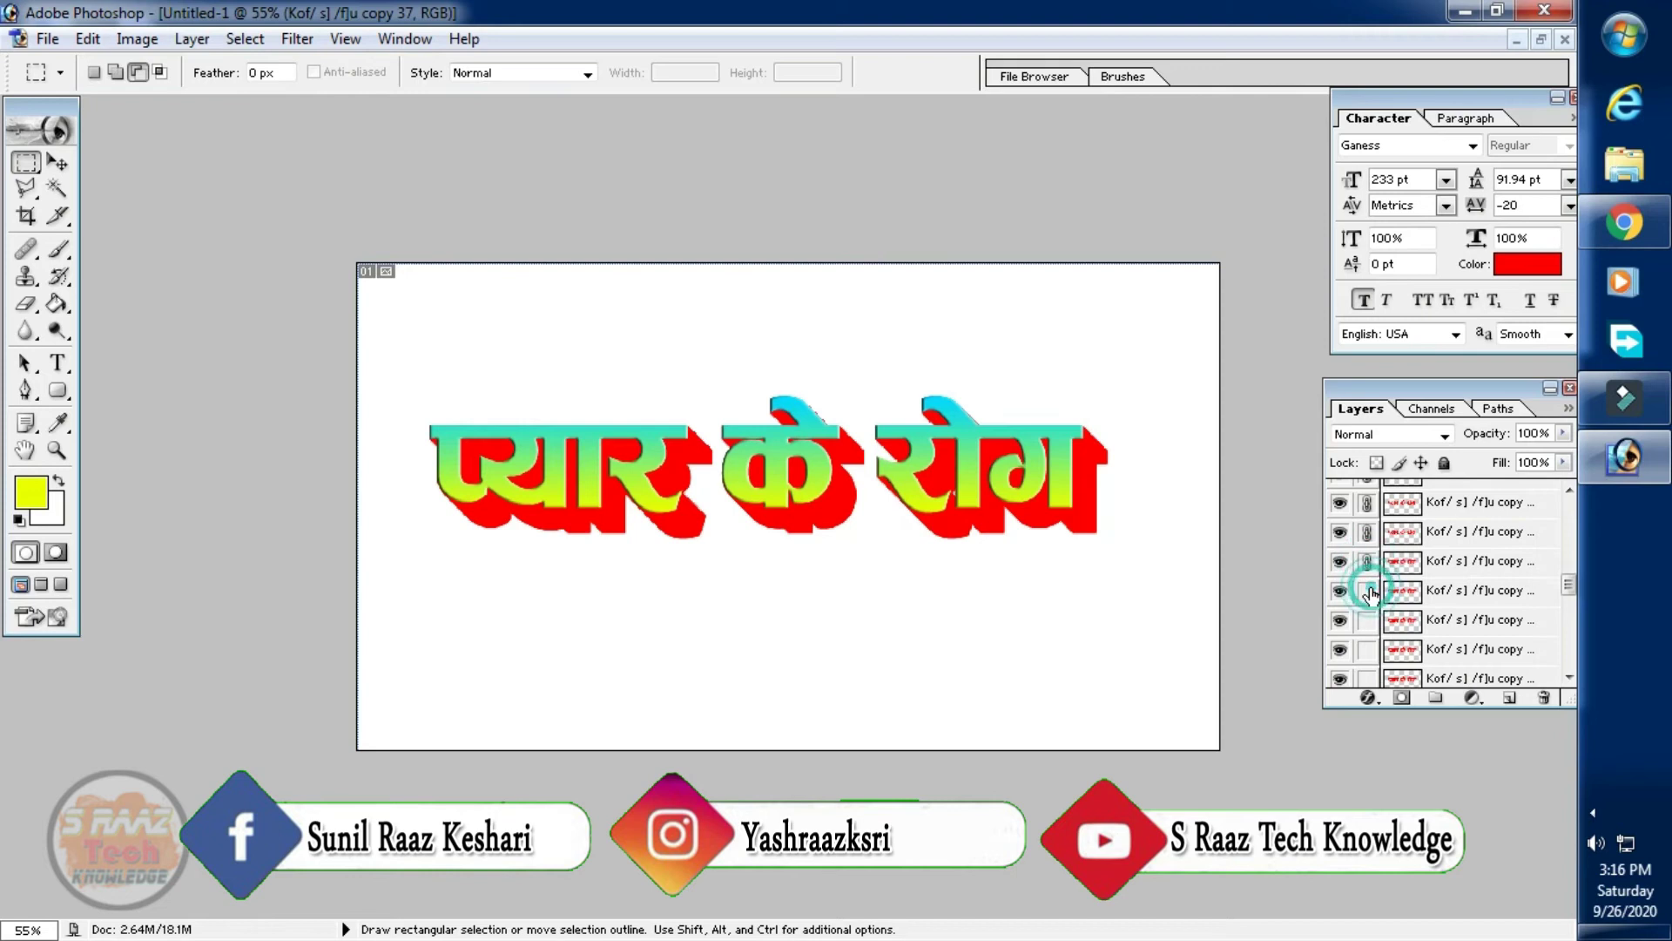
pyautogui.scroll(-1, 1372, 590)
pyautogui.click(1369, 562)
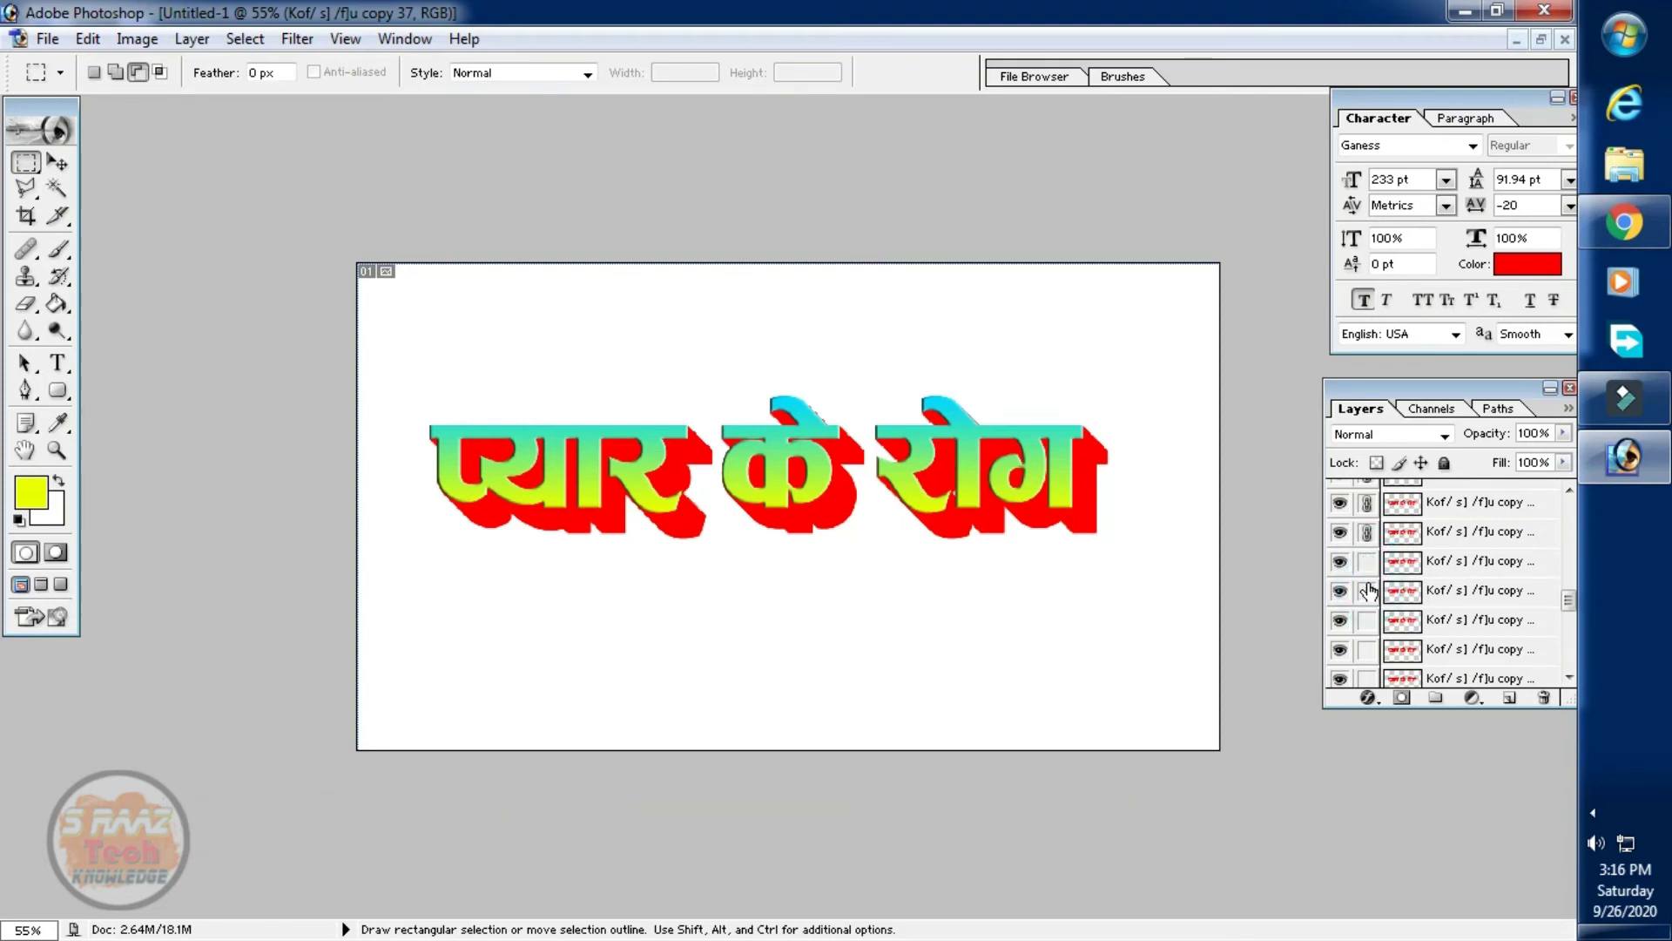
pyautogui.click(1368, 591)
pyautogui.click(1369, 591)
pyautogui.click(1370, 592)
pyautogui.scroll(-1, 1370, 590)
pyautogui.click(1370, 591)
pyautogui.scroll(-1, 1371, 588)
pyautogui.scroll(-1, 1370, 600)
pyautogui.click(1368, 591)
pyautogui.scroll(-1, 1370, 600)
pyautogui.scroll(-1, 1370, 598)
pyautogui.click(1369, 592)
pyautogui.click(1370, 620)
pyautogui.scroll(-1, 1370, 620)
pyautogui.click(1370, 620)
pyautogui.scroll(-1, 1370, 620)
pyautogui.click(1370, 620)
pyautogui.scroll(-1, 1370, 620)
pyautogui.click(1370, 620)
pyautogui.scroll(-1, 1371, 622)
pyautogui.click(1369, 640)
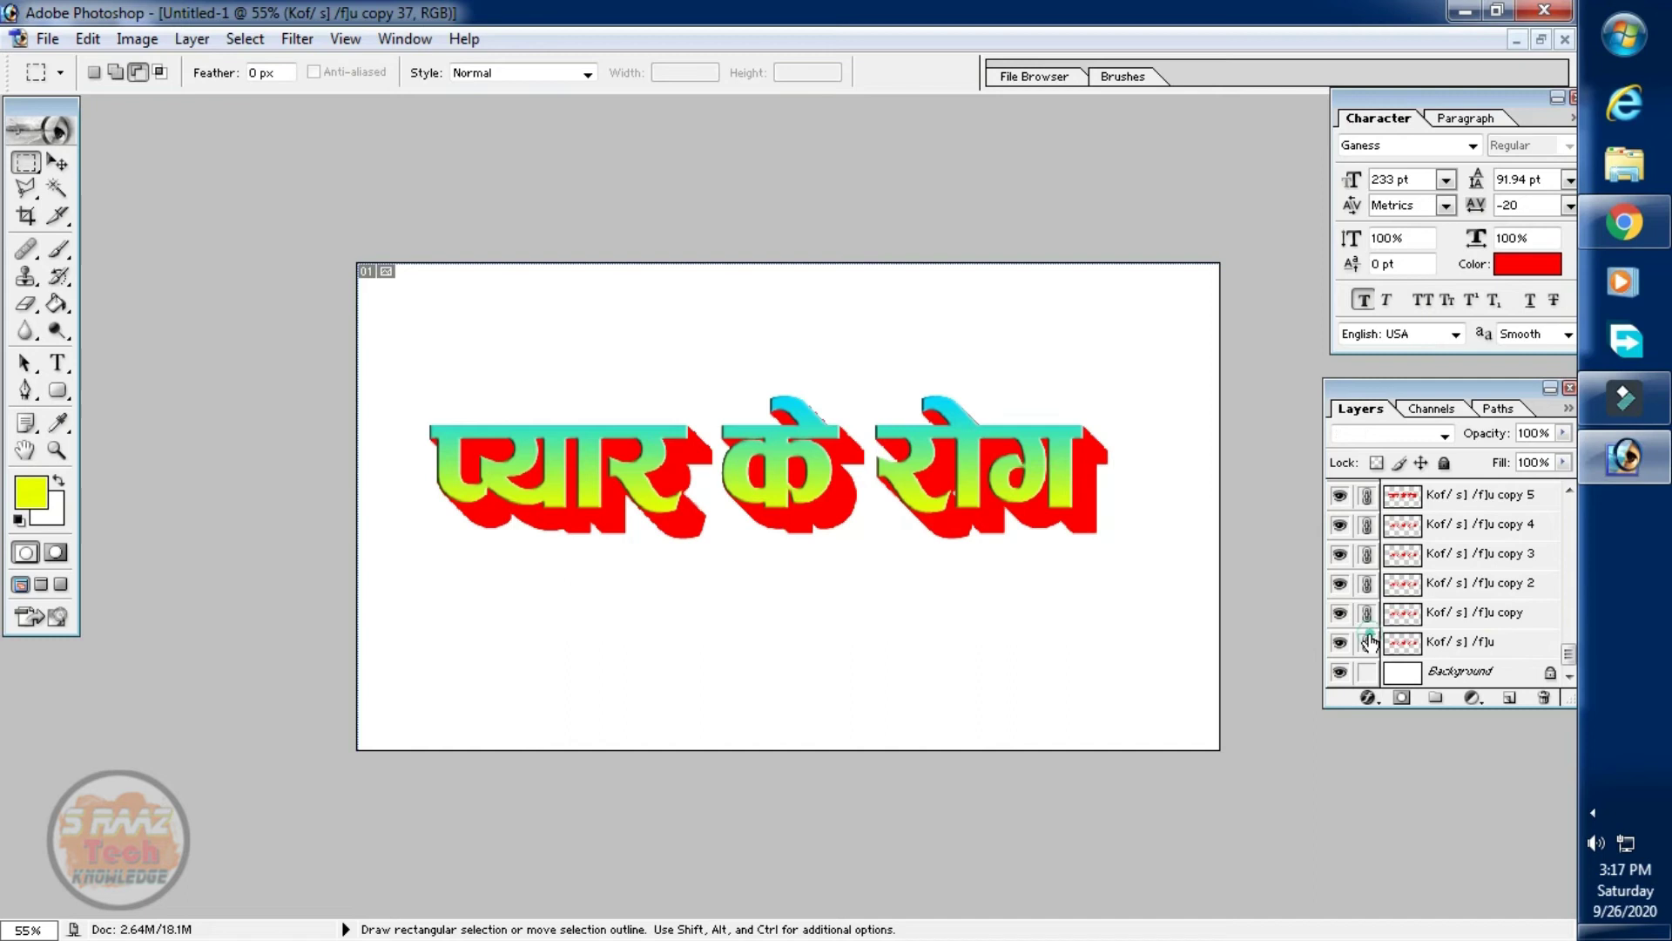
# Paste the copied layer style onto the original title layer and all layers linked with it.
pyautogui.rightClick(1460, 642)
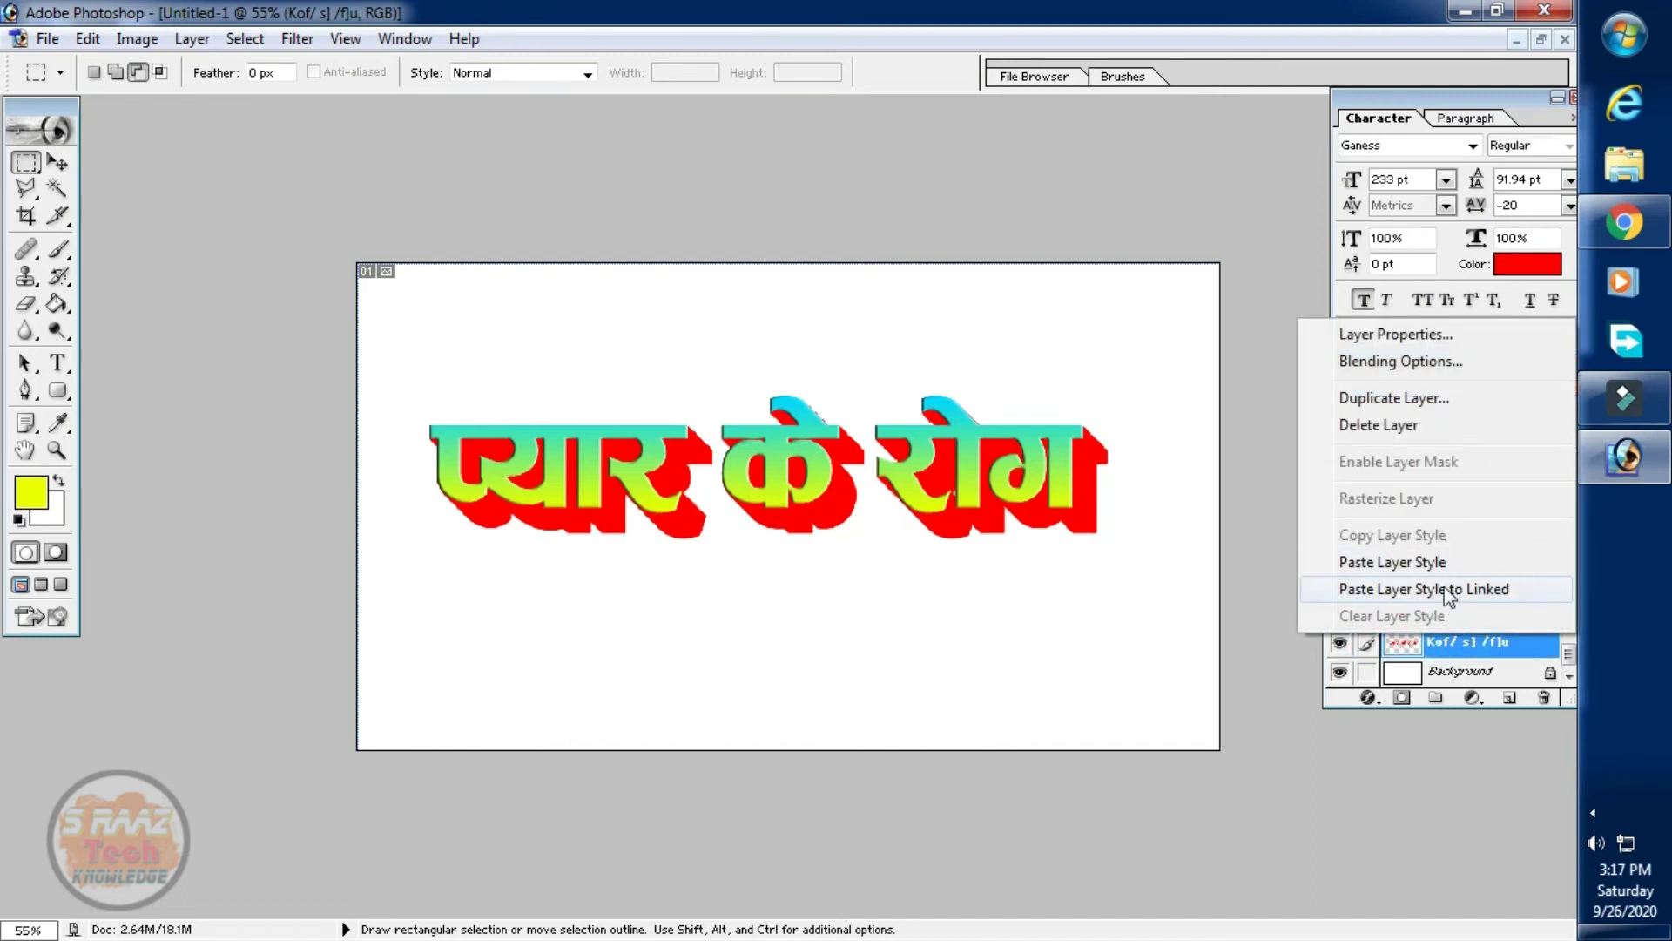
pyautogui.click(1448, 590)
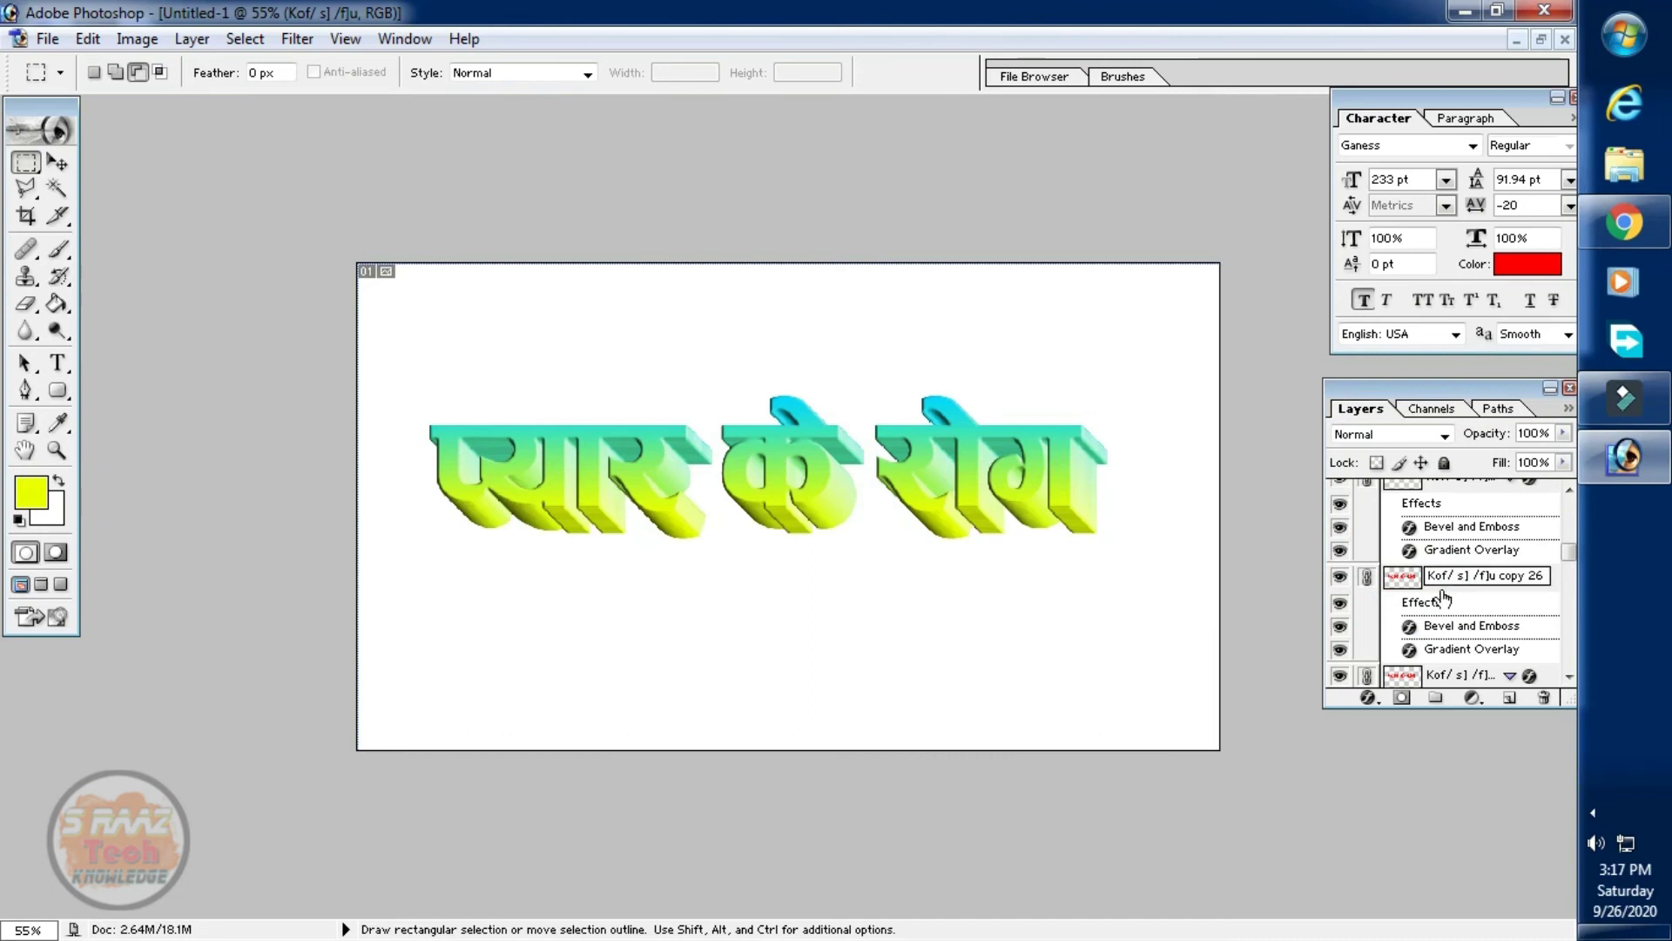
# Show the "top" layer again and give its lettering a thin white outside stroke.
pyautogui.scroll(5, 1438, 633)
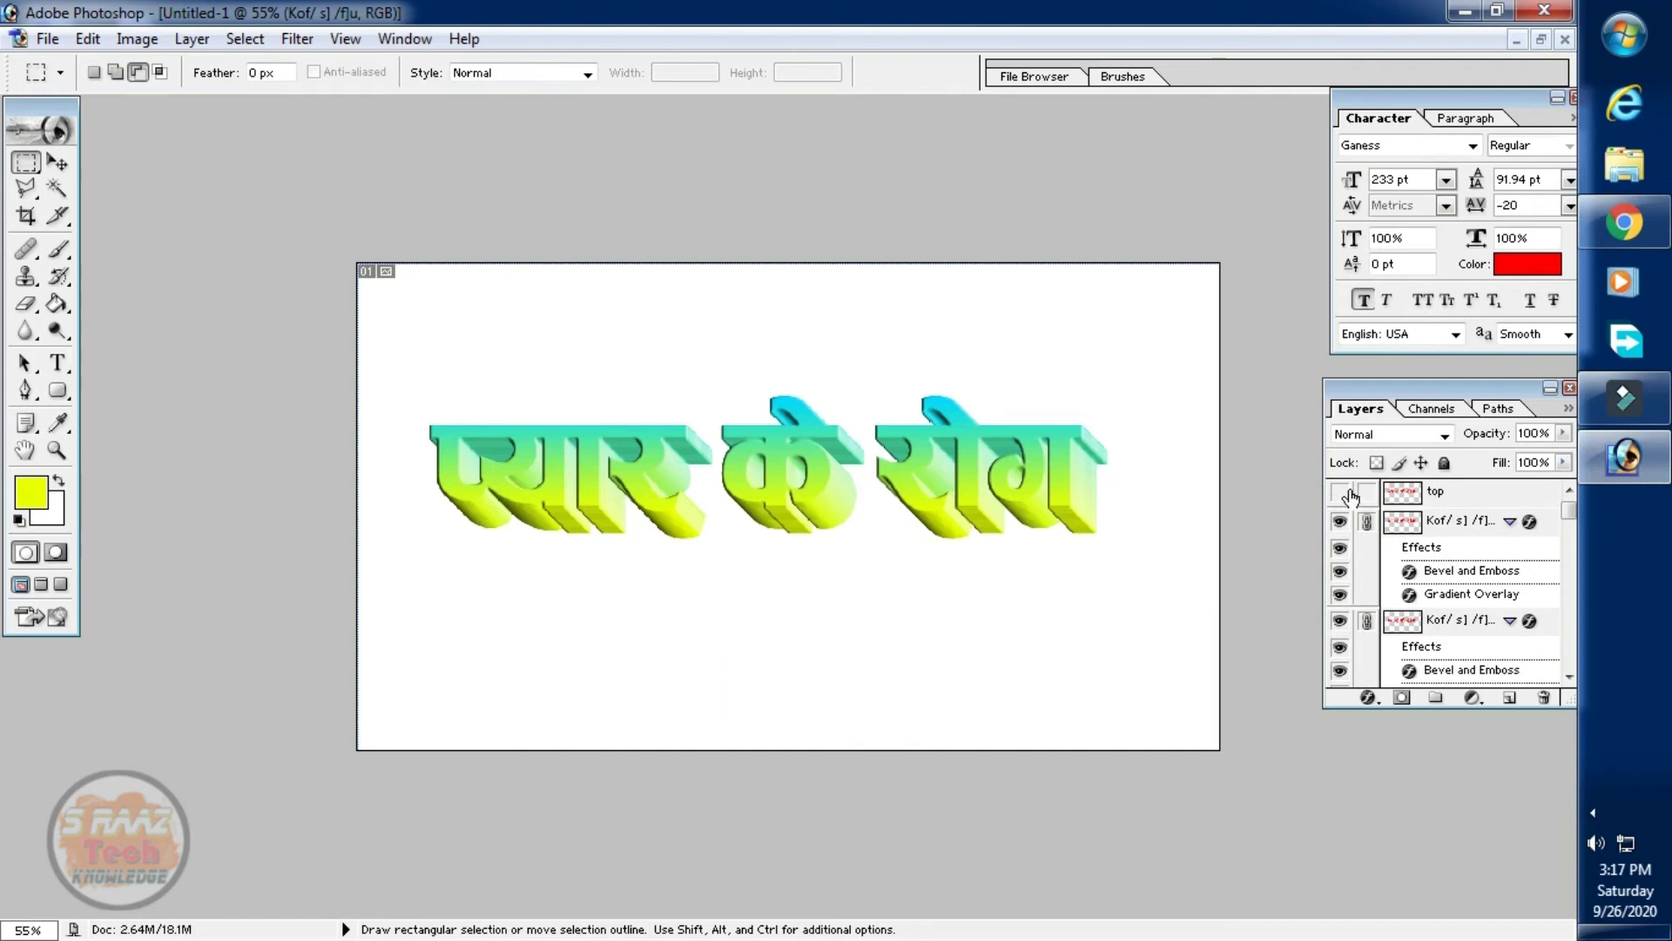
pyautogui.click(1345, 494)
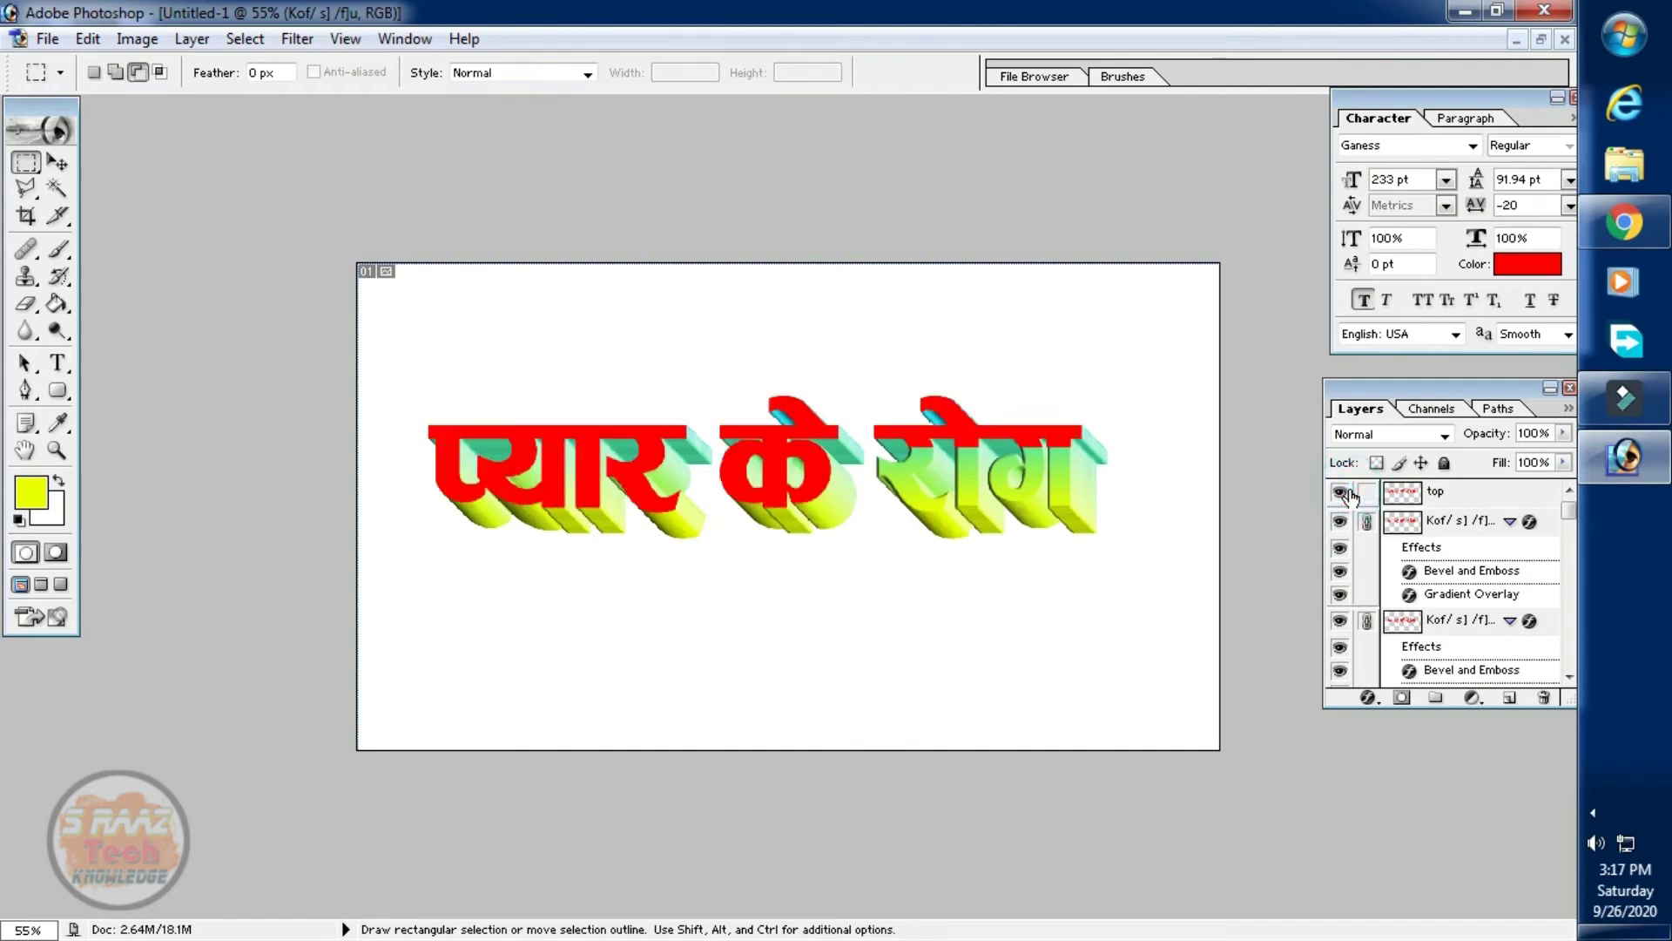
pyautogui.click(1434, 494)
pyautogui.rightClick(1434, 494)
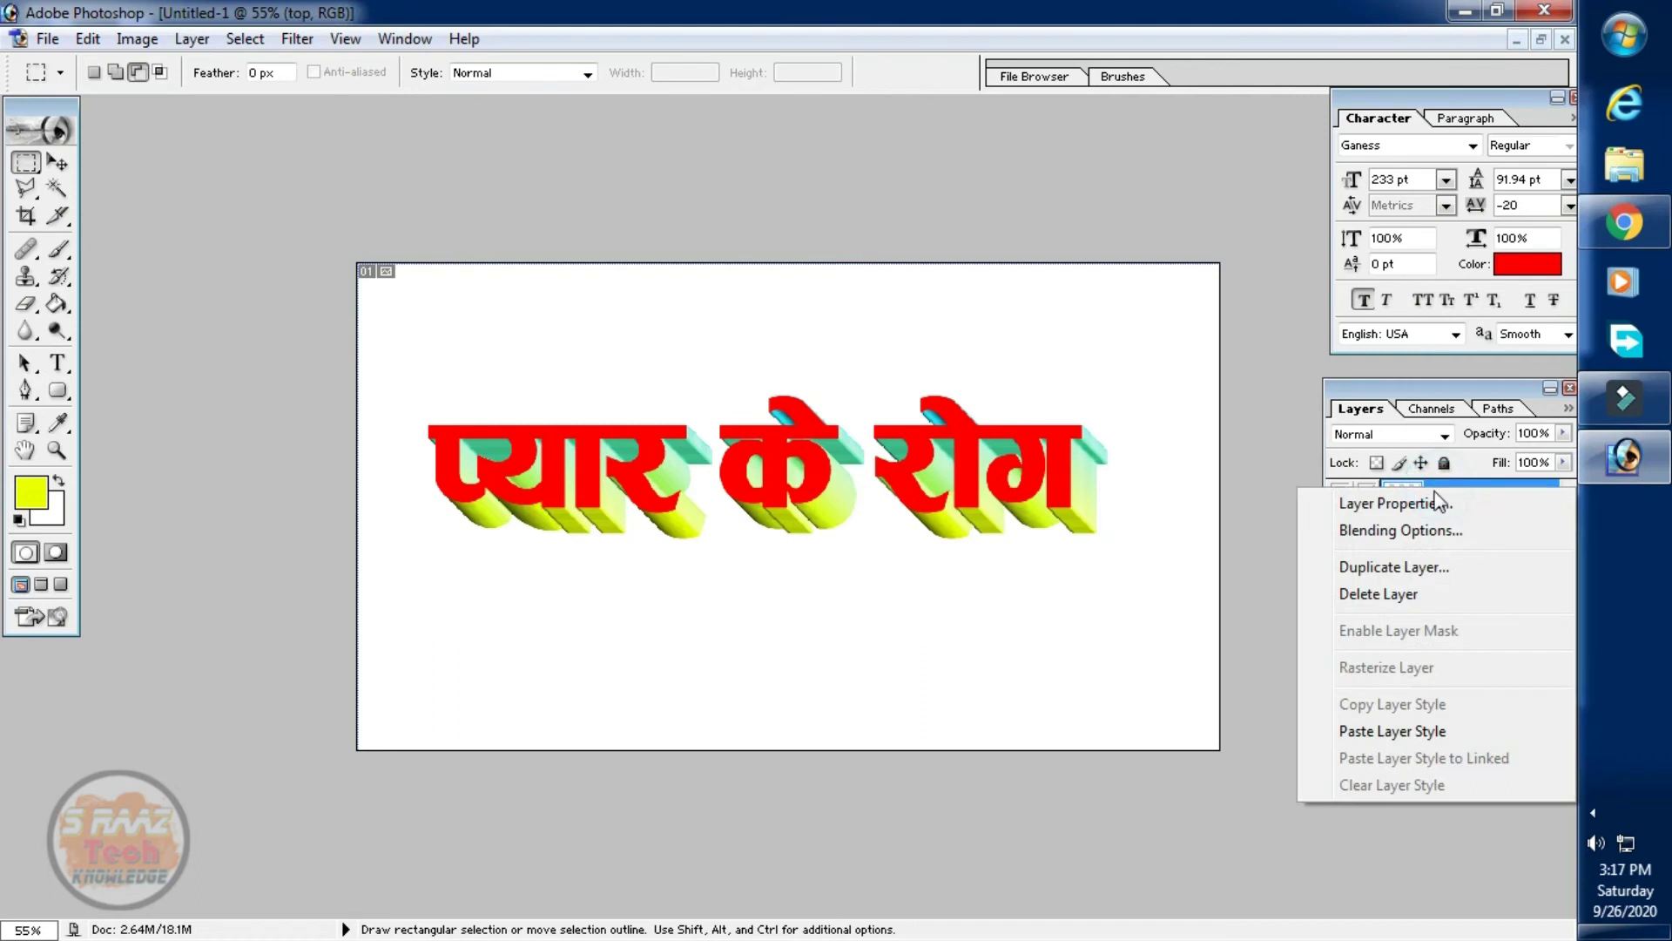
pyautogui.click(1396, 540)
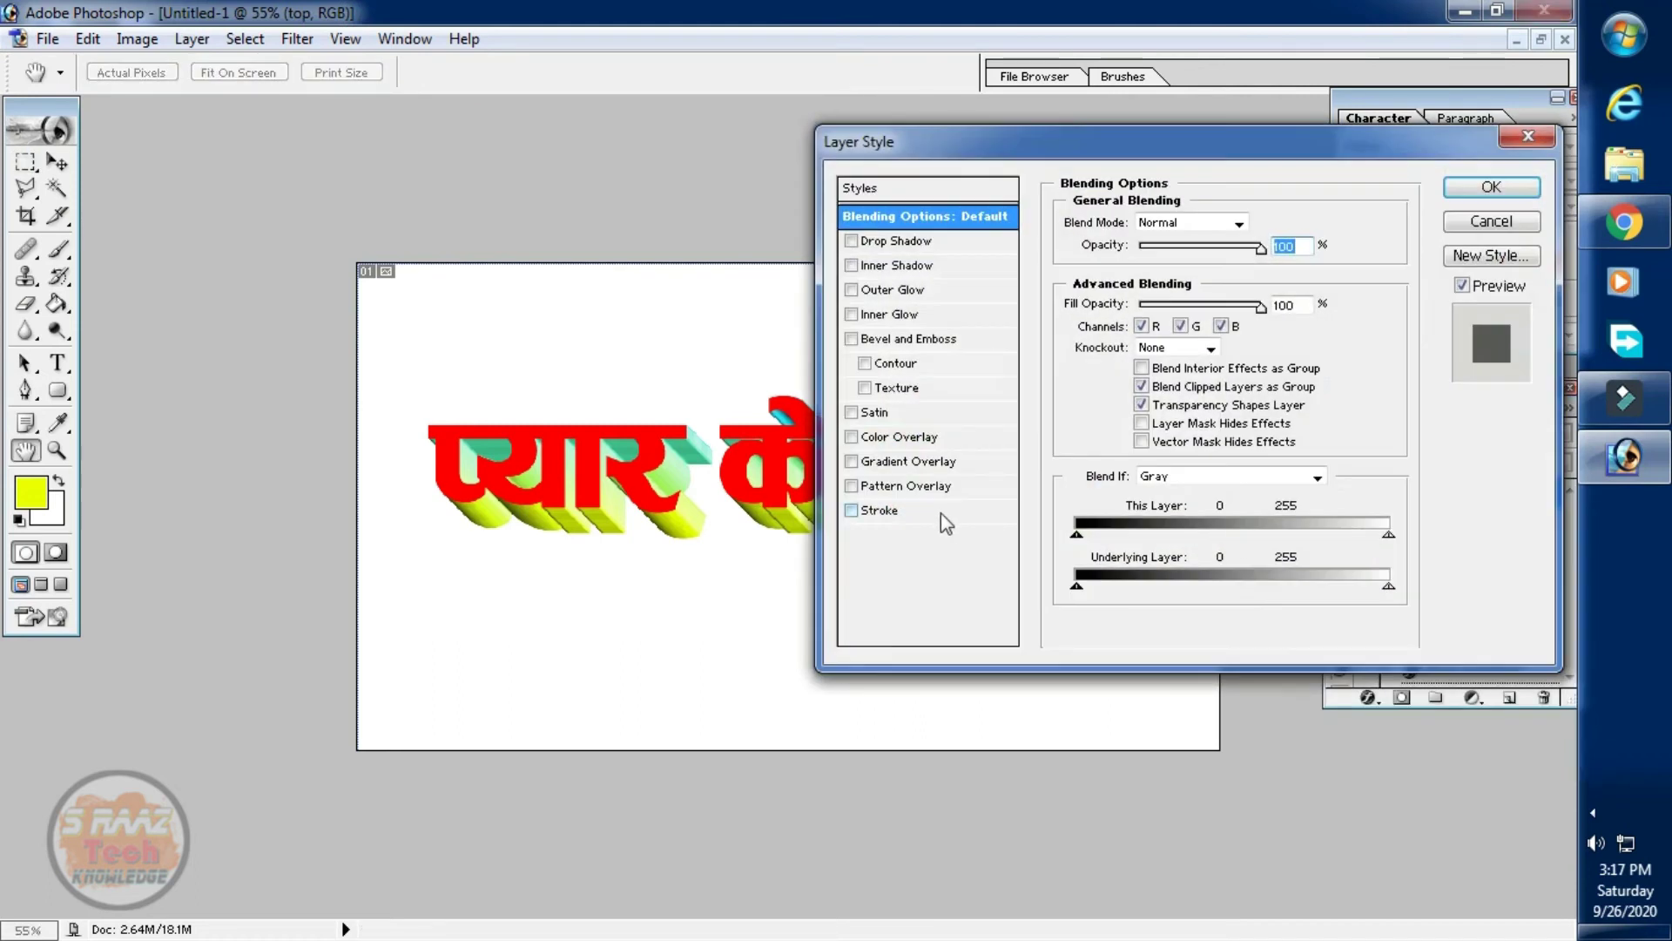
pyautogui.click(944, 514)
pyautogui.click(1121, 387)
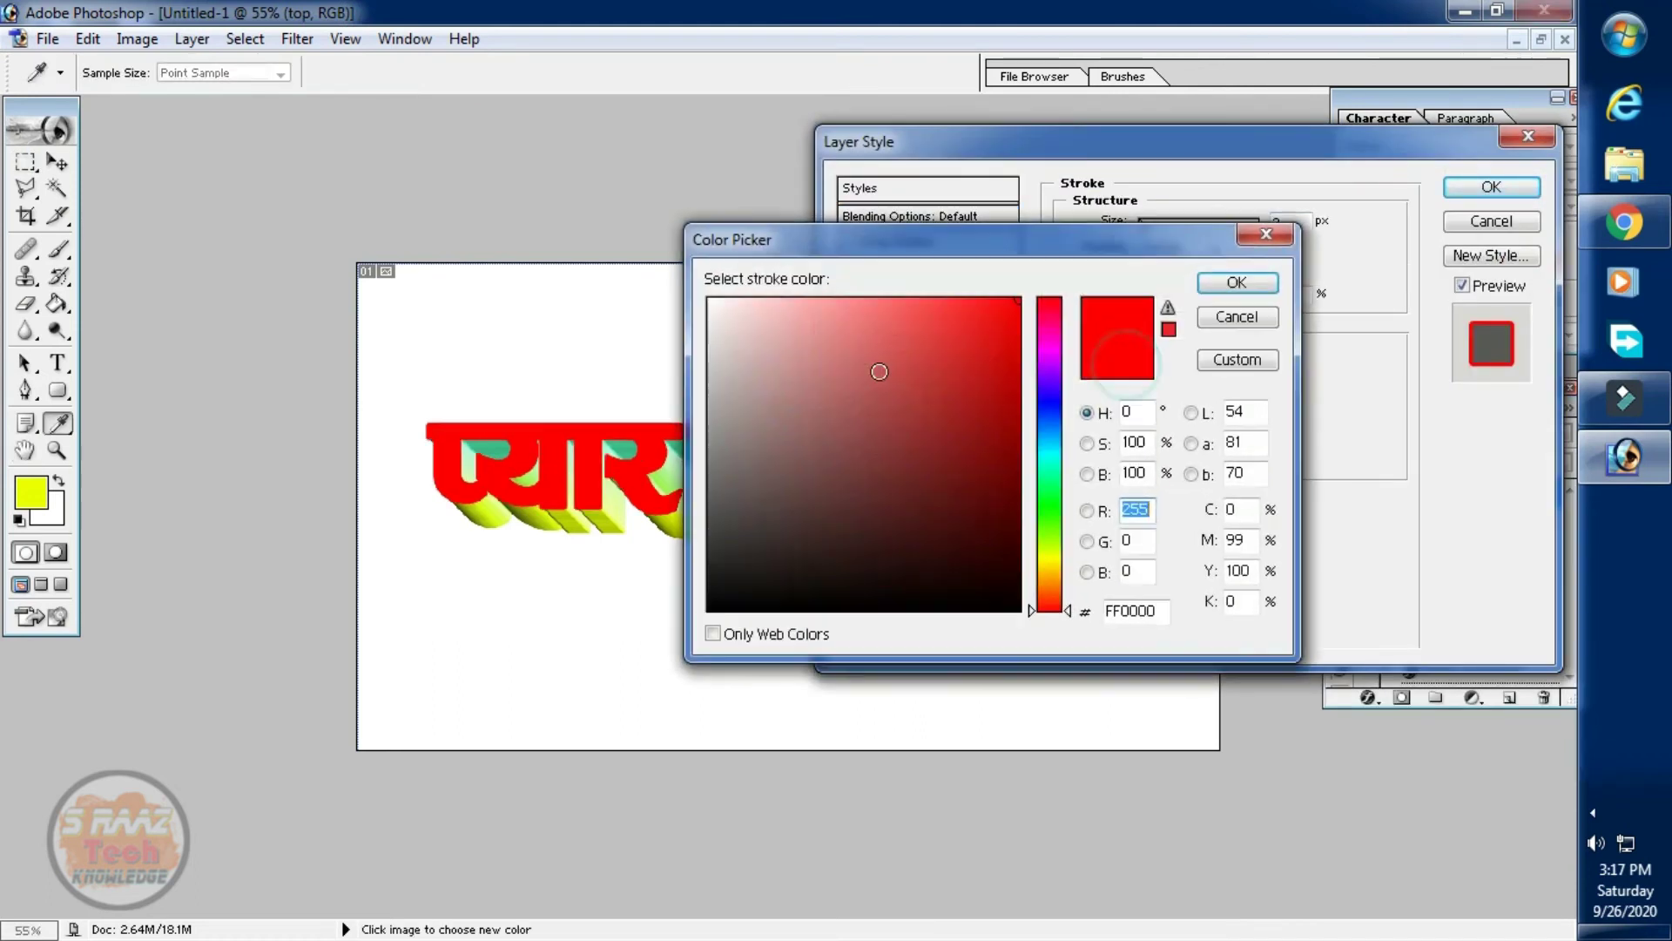
pyautogui.moveTo(853, 367); pyautogui.dragTo(532, 235)
pyautogui.click(1267, 281)
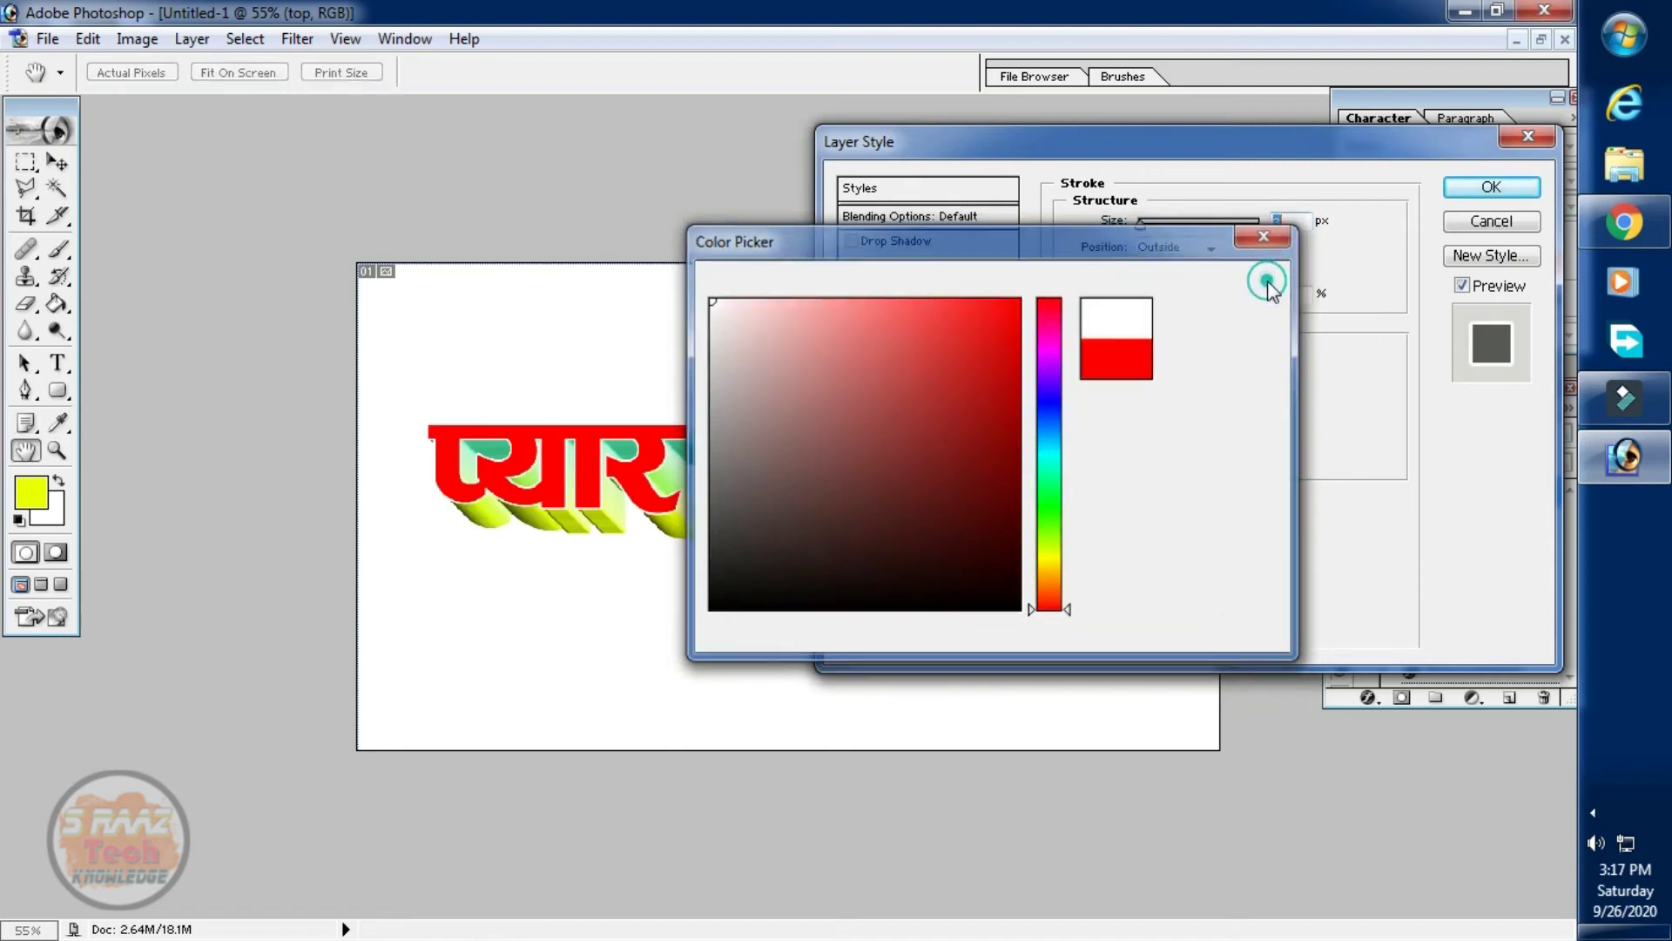
pyautogui.moveTo(1139, 226); pyautogui.dragTo(1137, 233)
pyautogui.click(1491, 188)
# Add Bevel and Emboss and Inner Glow with their default settings to the "top" layer, and apply the layer style.
pyautogui.hotkey('ctrl', 'alt', '0')
pyautogui.hotkey('ctrl', '0')
pyautogui.hotkey('ctrl', 'alt', '0')
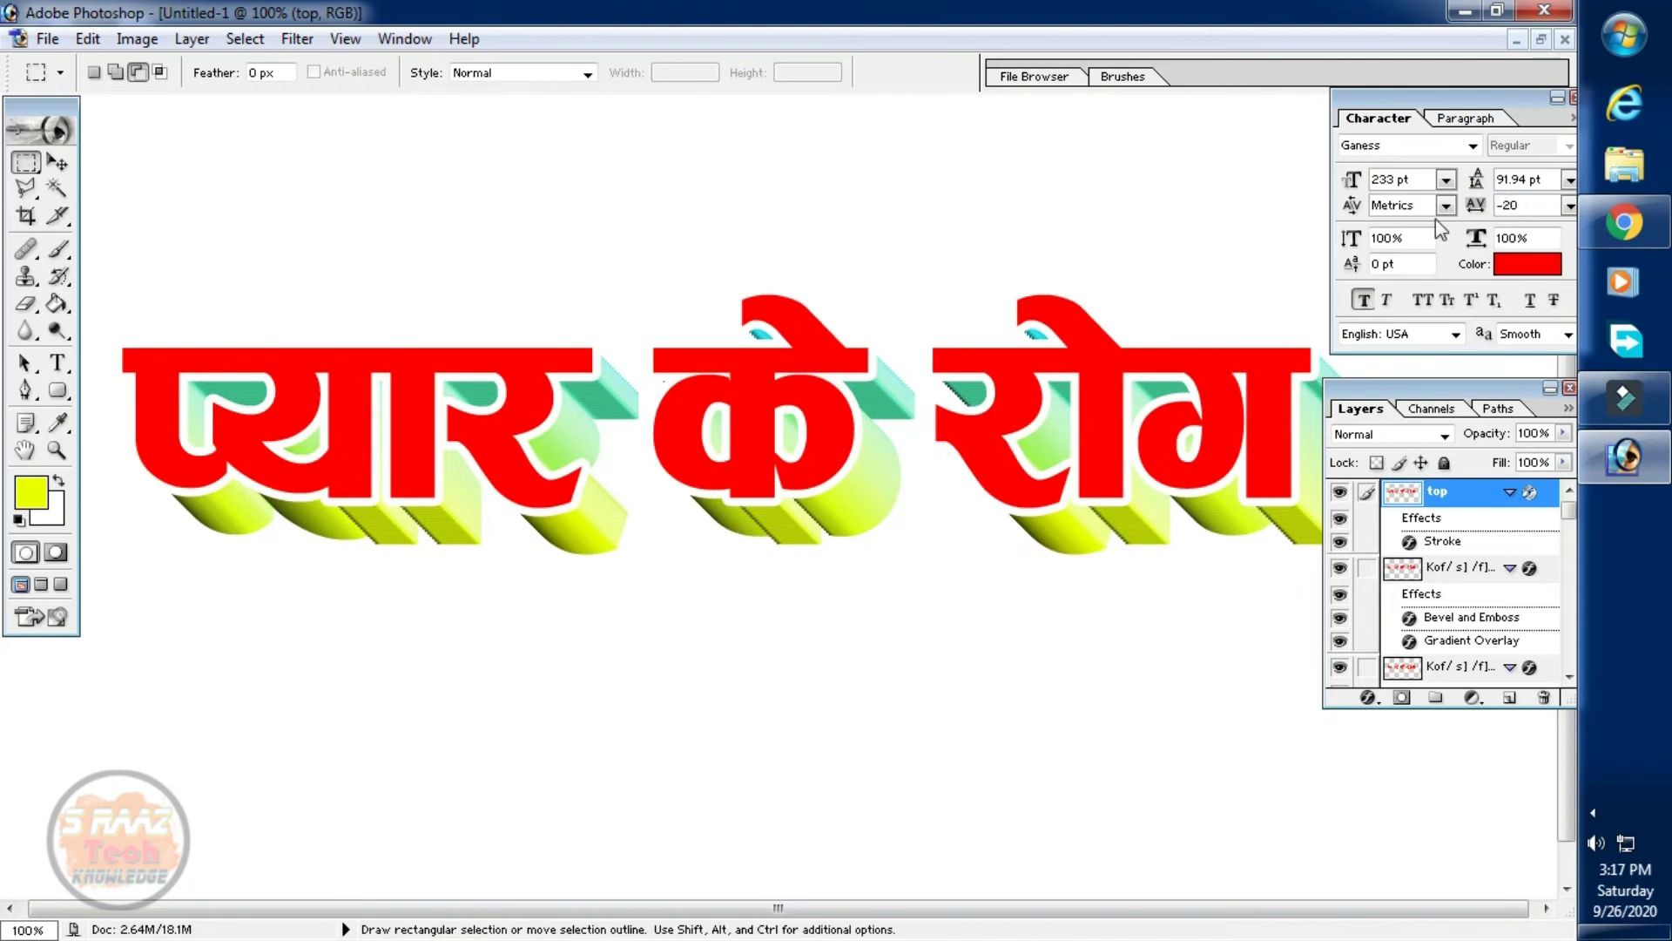
pyautogui.moveTo(1417, 403); pyautogui.dragTo(1424, 532)
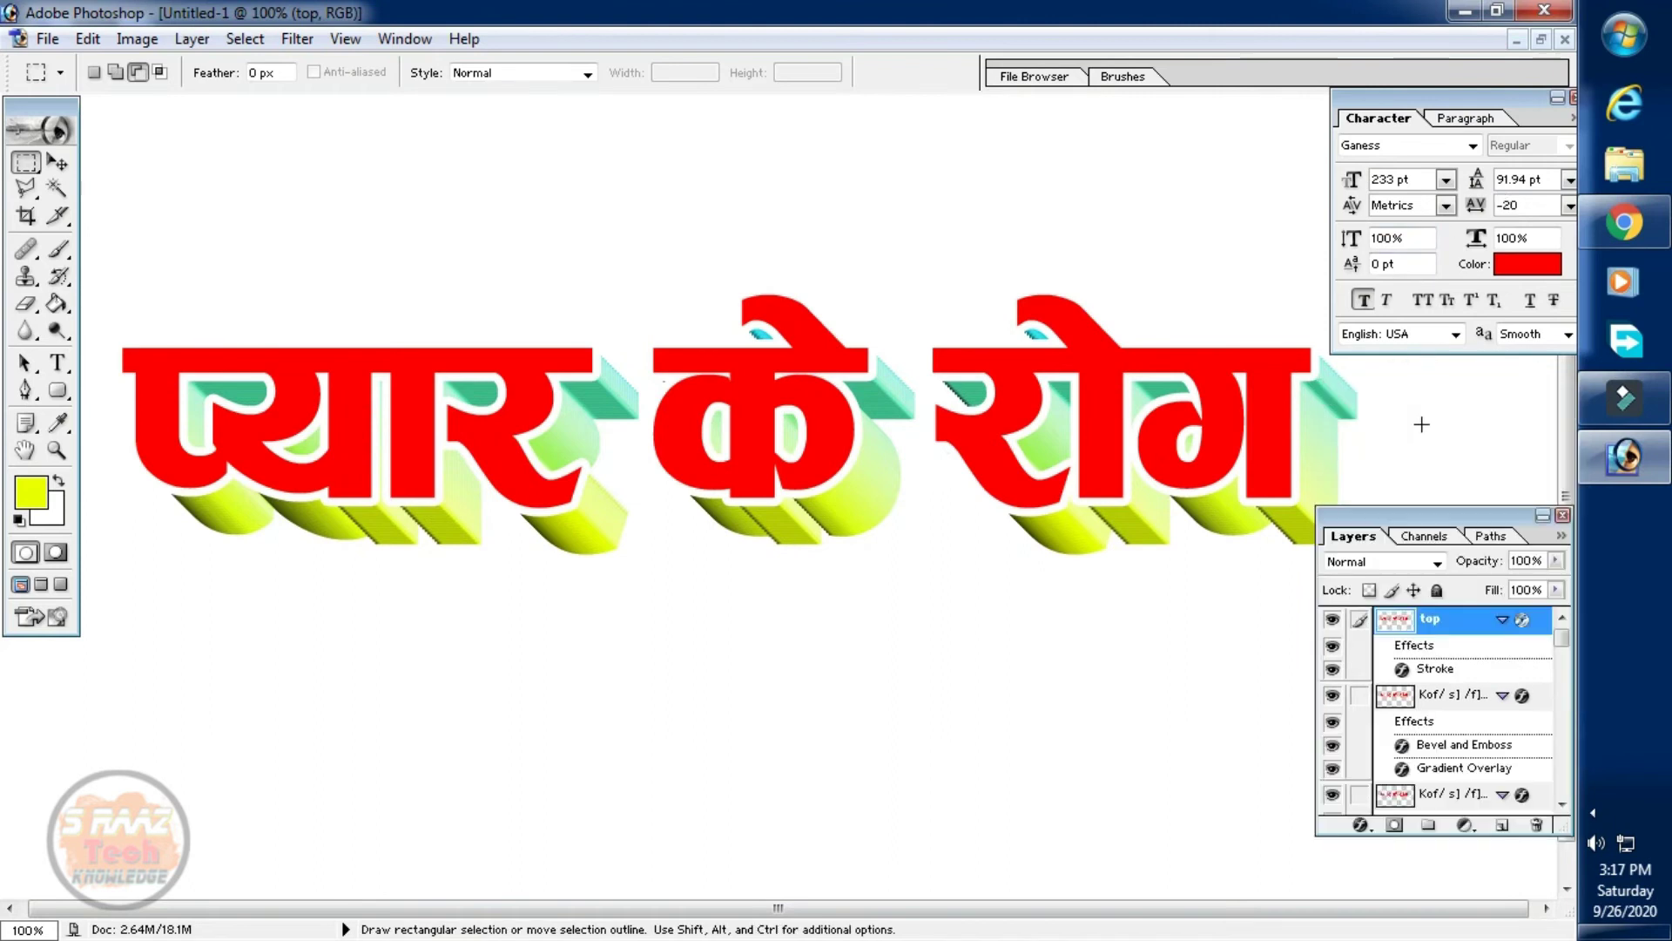
pyautogui.rightClick(848, 412)
pyautogui.click(906, 554)
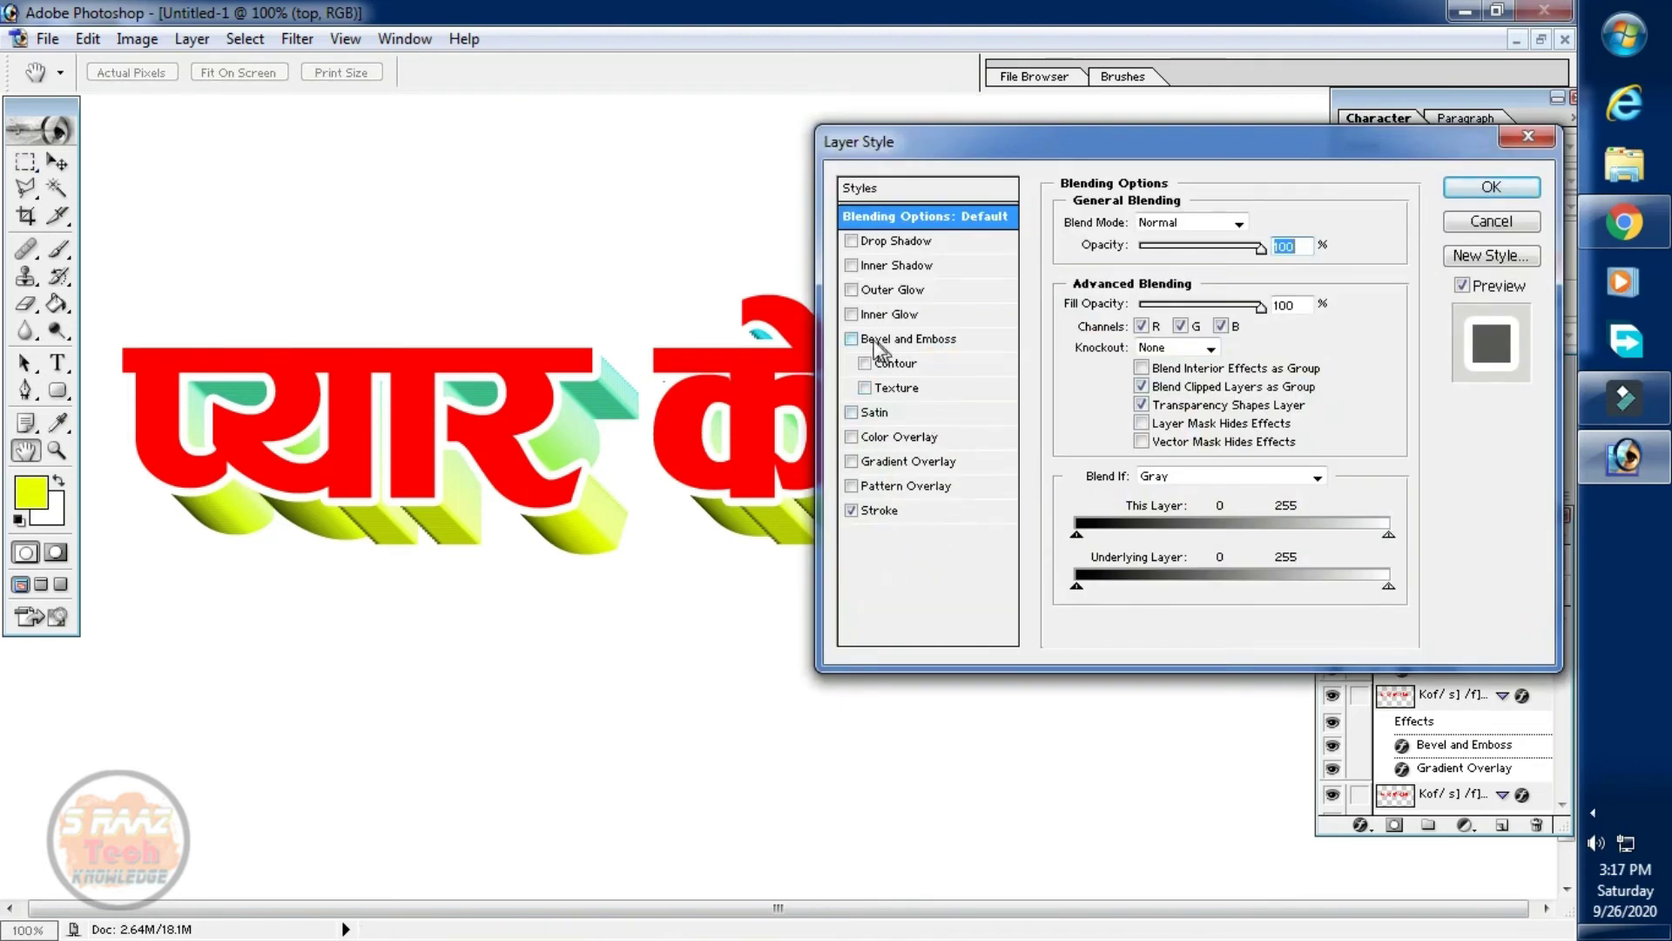
pyautogui.click(851, 340)
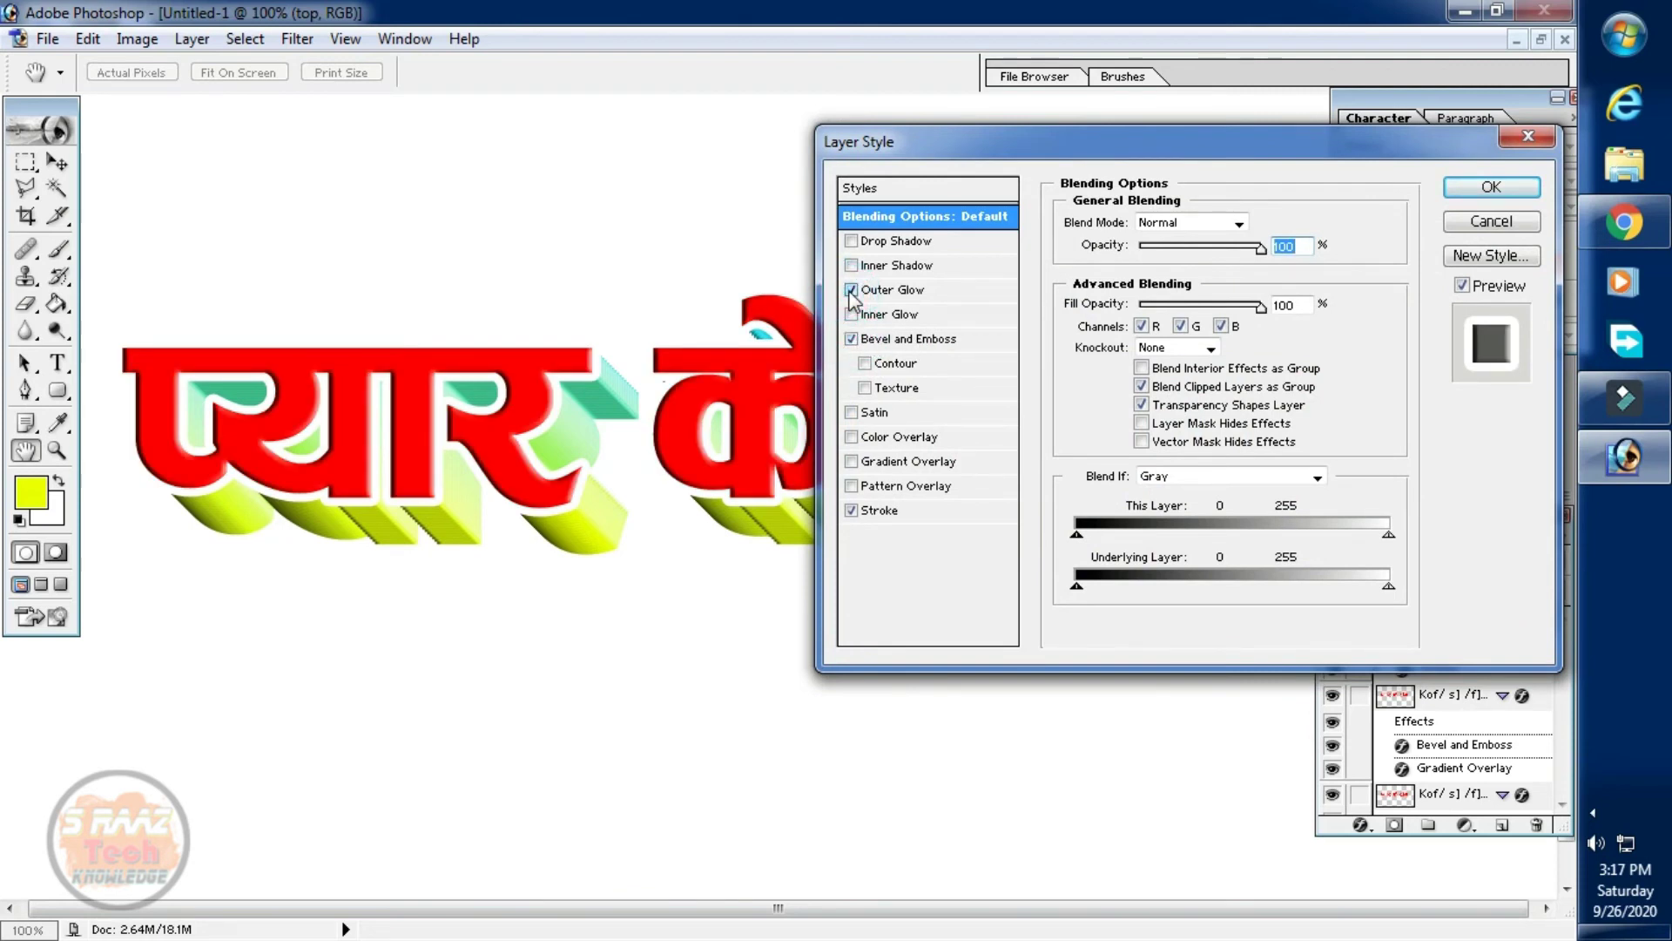
pyautogui.click(852, 316)
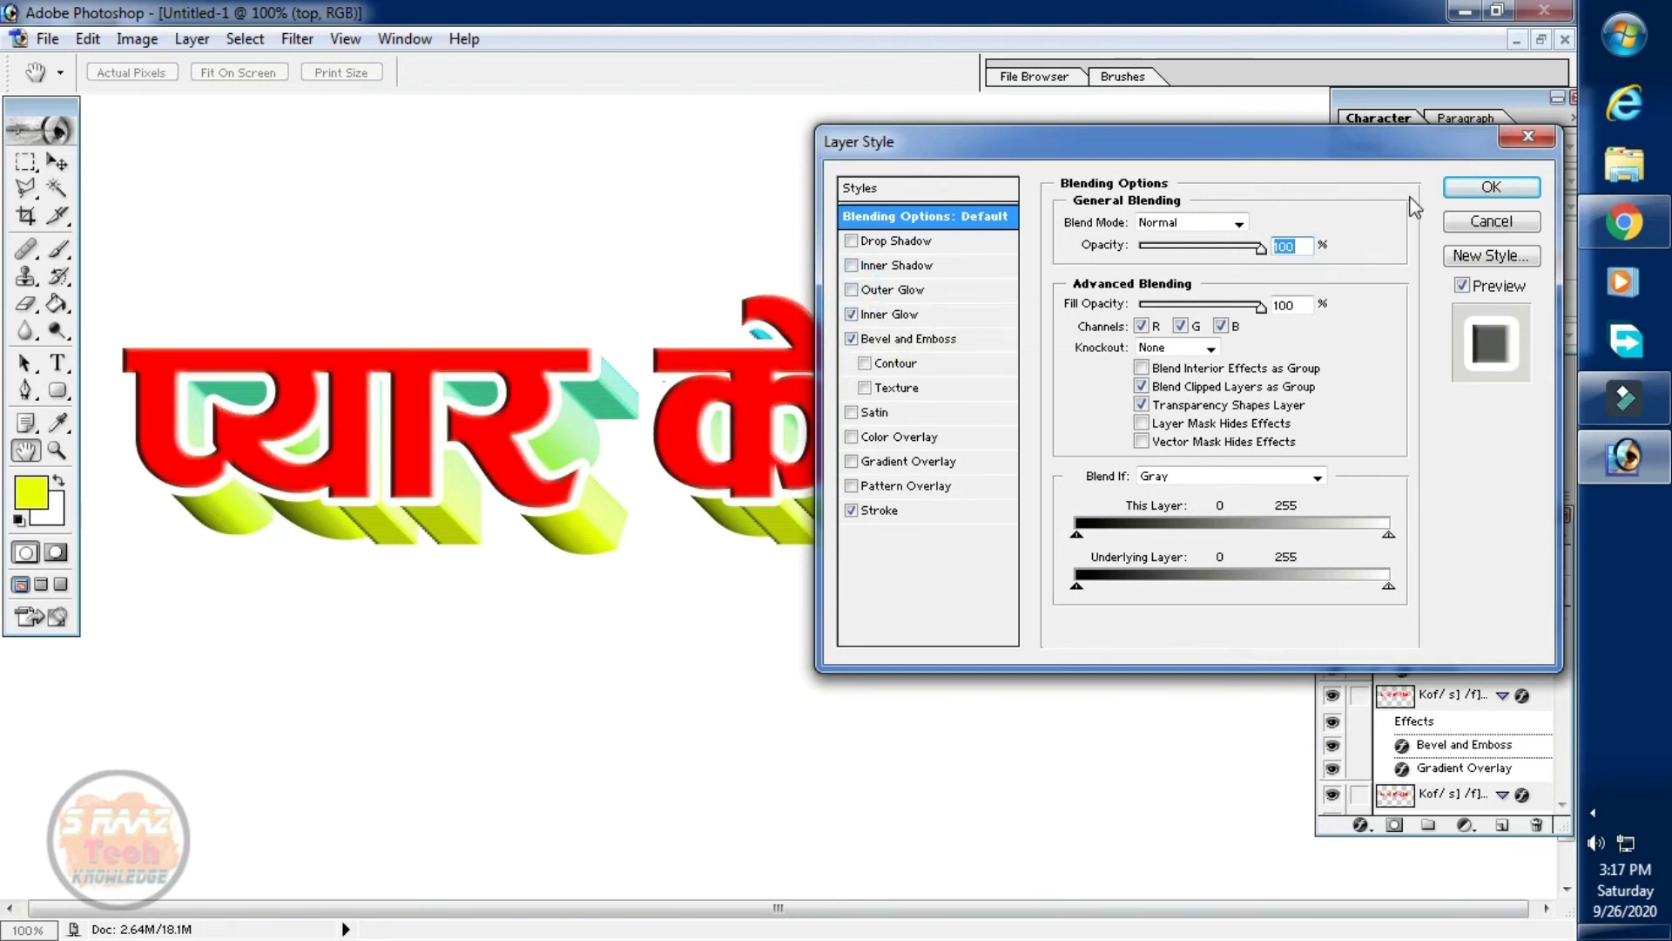
pyautogui.click(1489, 186)
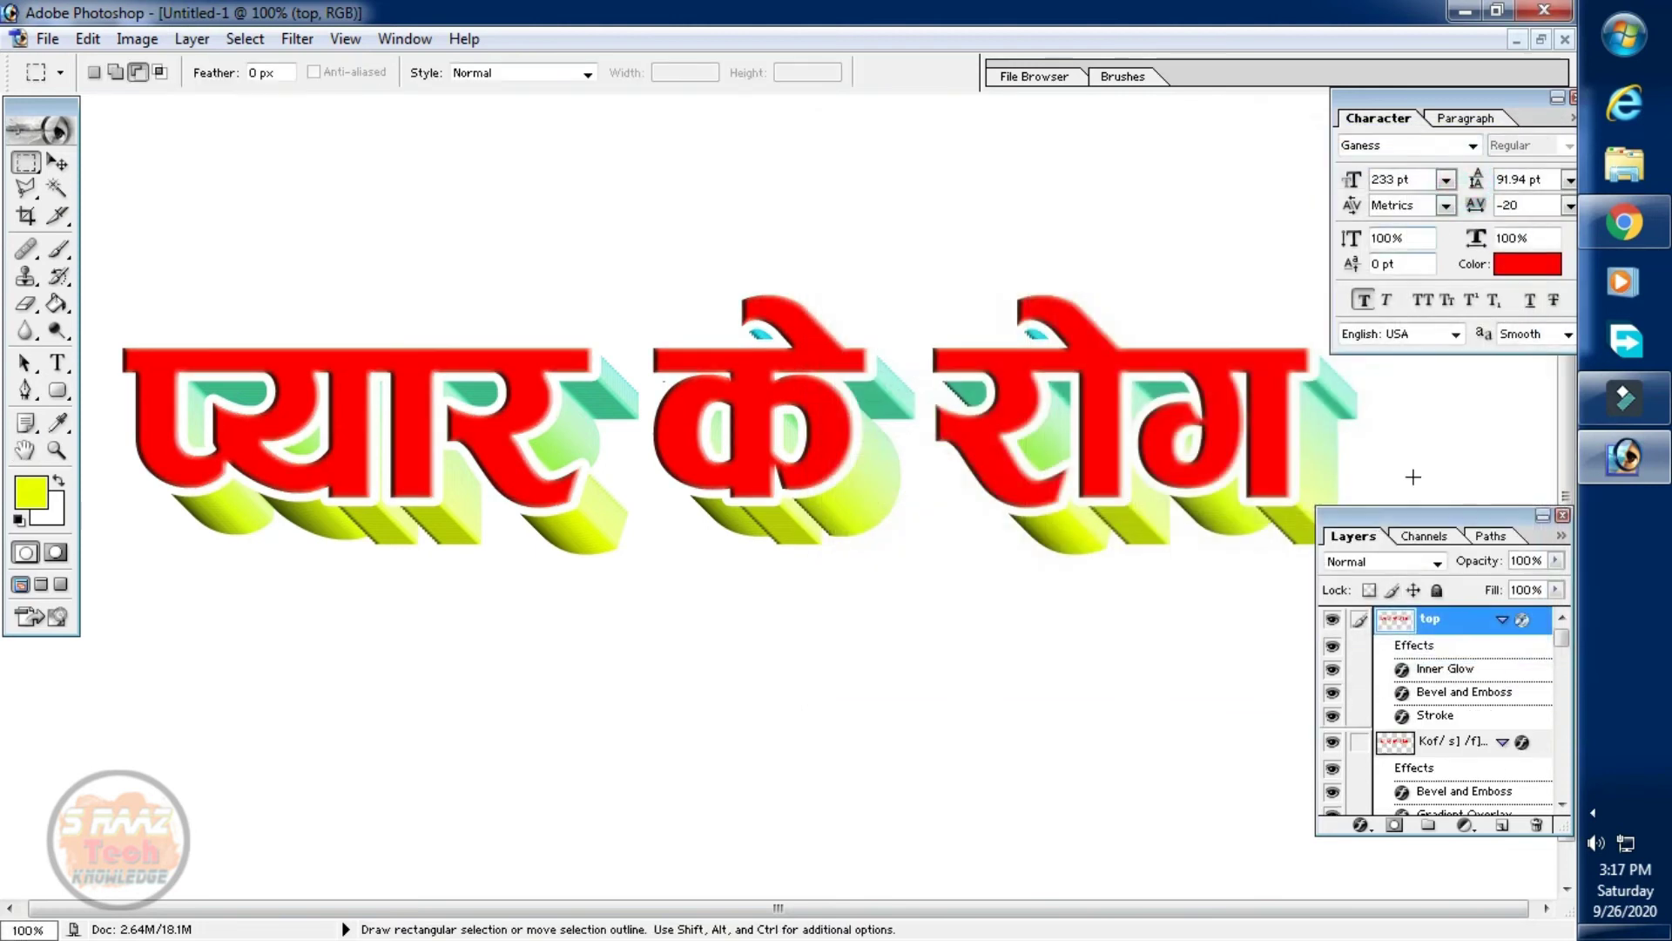
# Aim the light of the "top" layer's Inner Bevel from almost straight above at 39° altitude, and apply the layer style.
pyautogui.click(1360, 824)
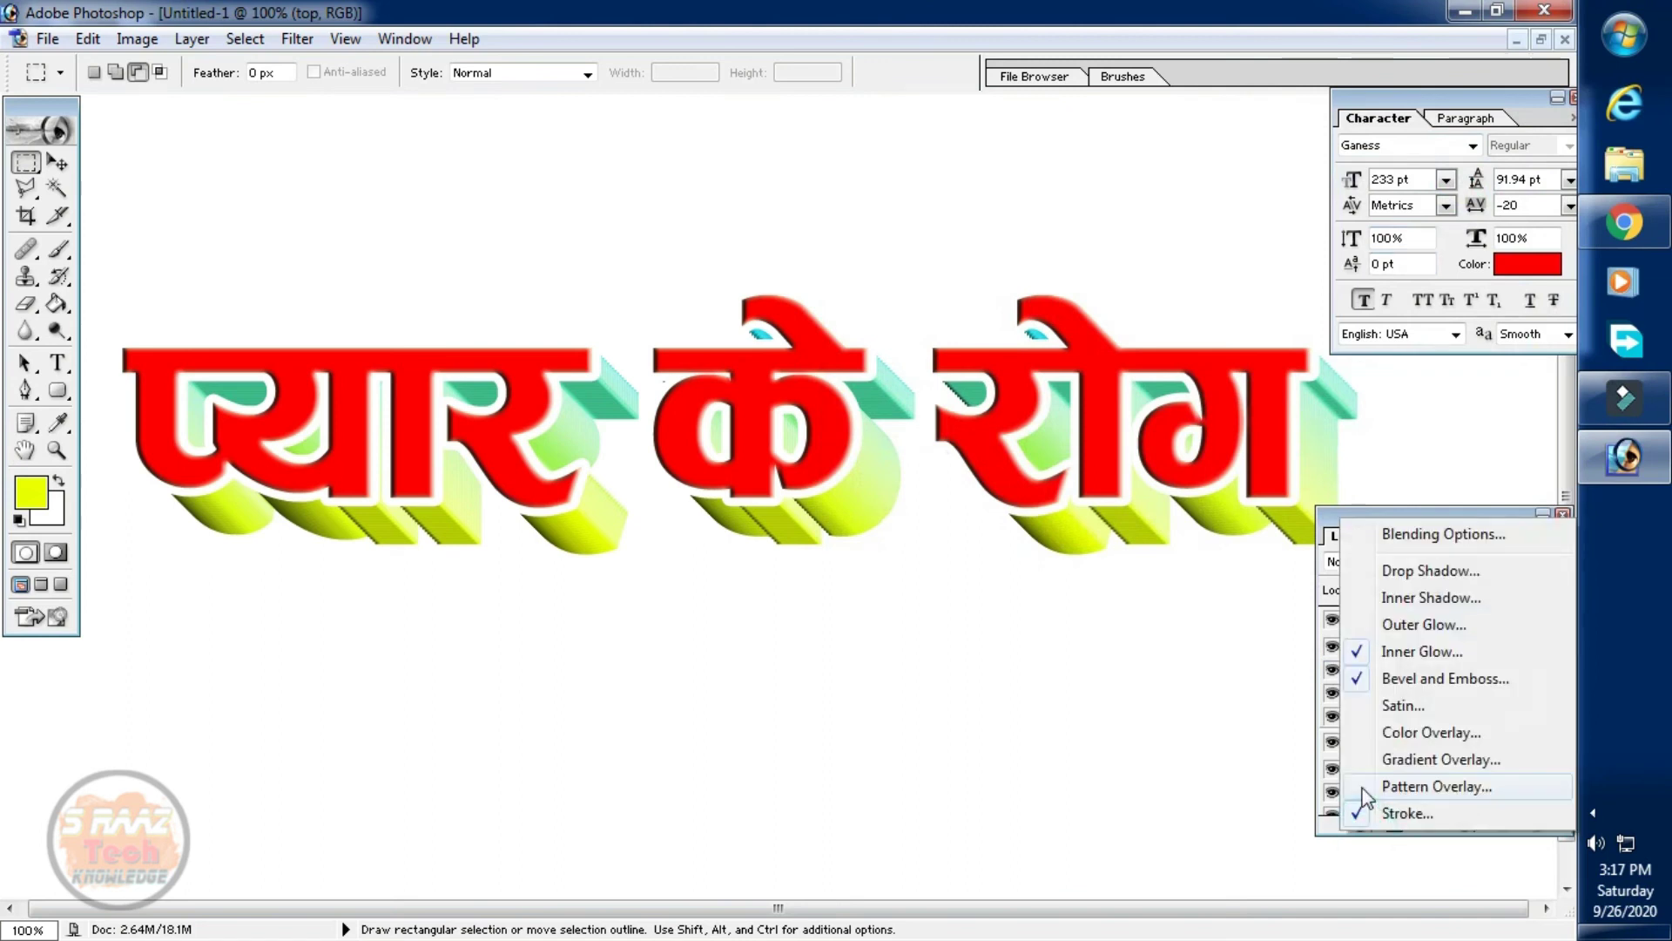
pyautogui.click(1413, 535)
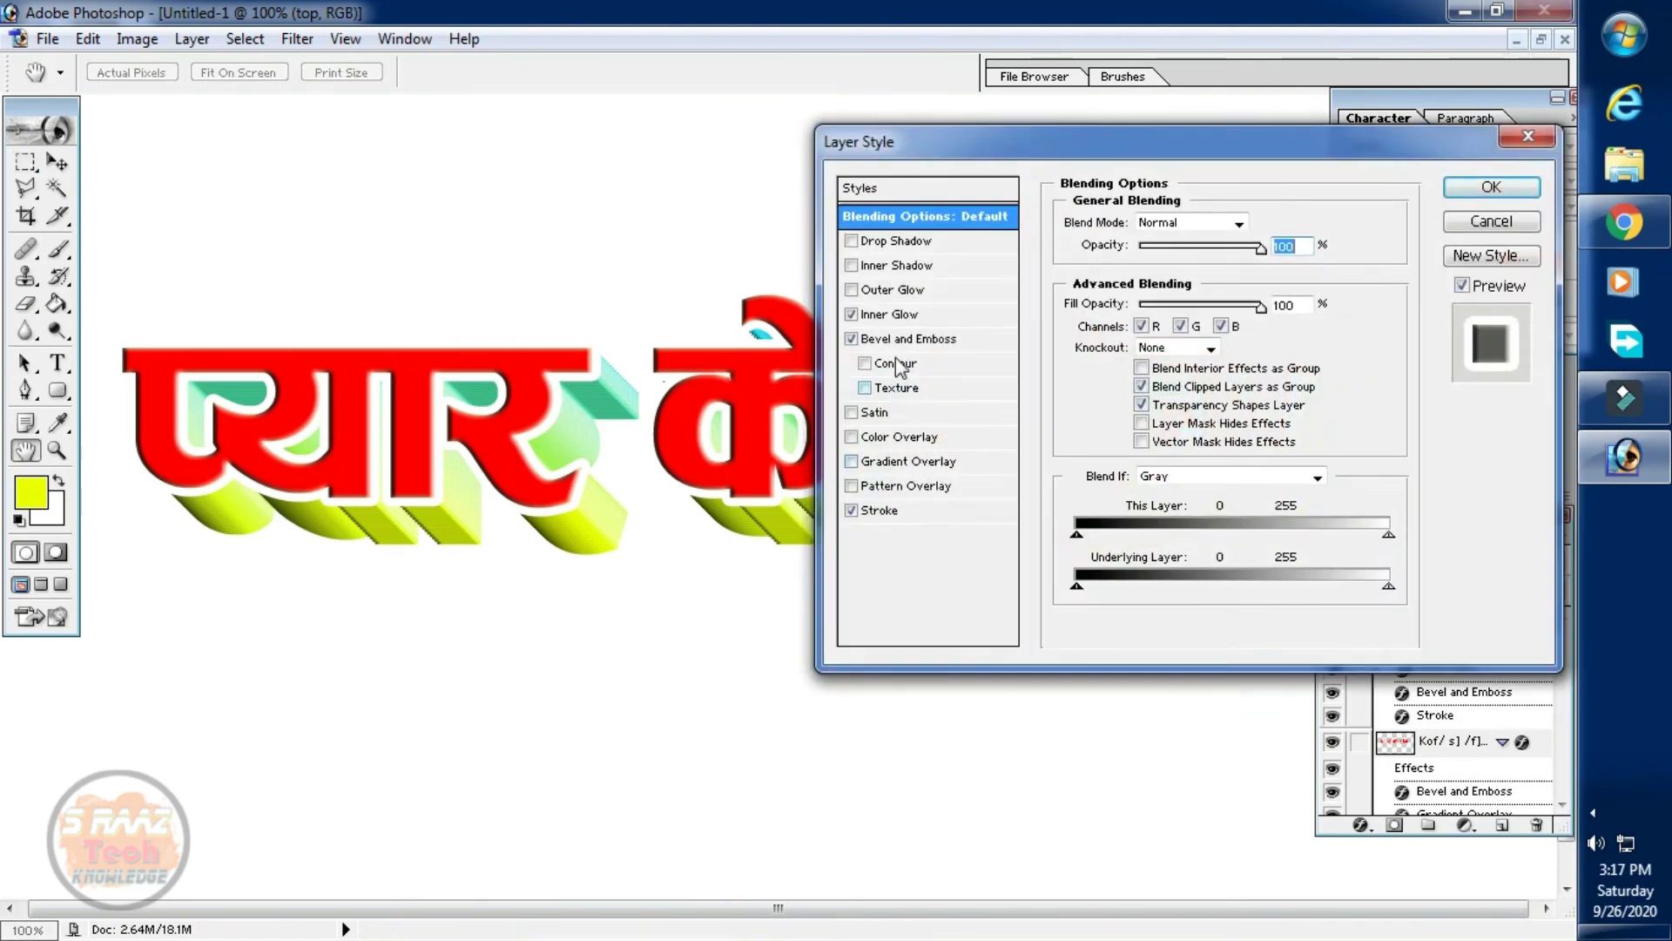
pyautogui.click(922, 337)
pyautogui.click(1182, 414)
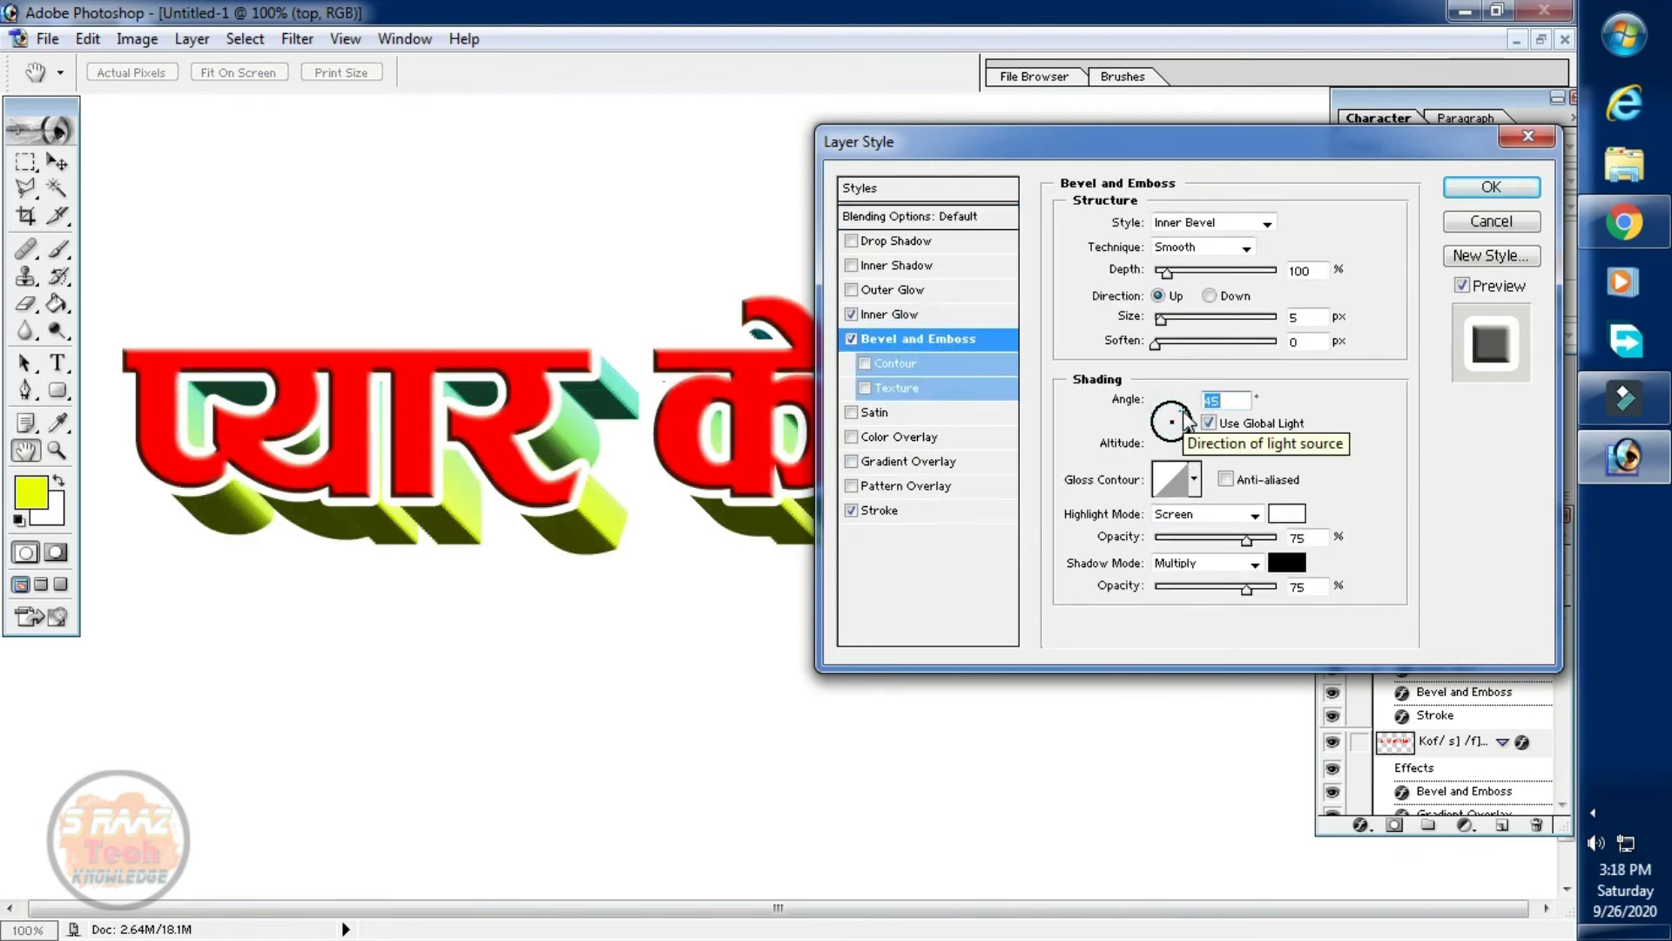
pyautogui.click(1173, 413)
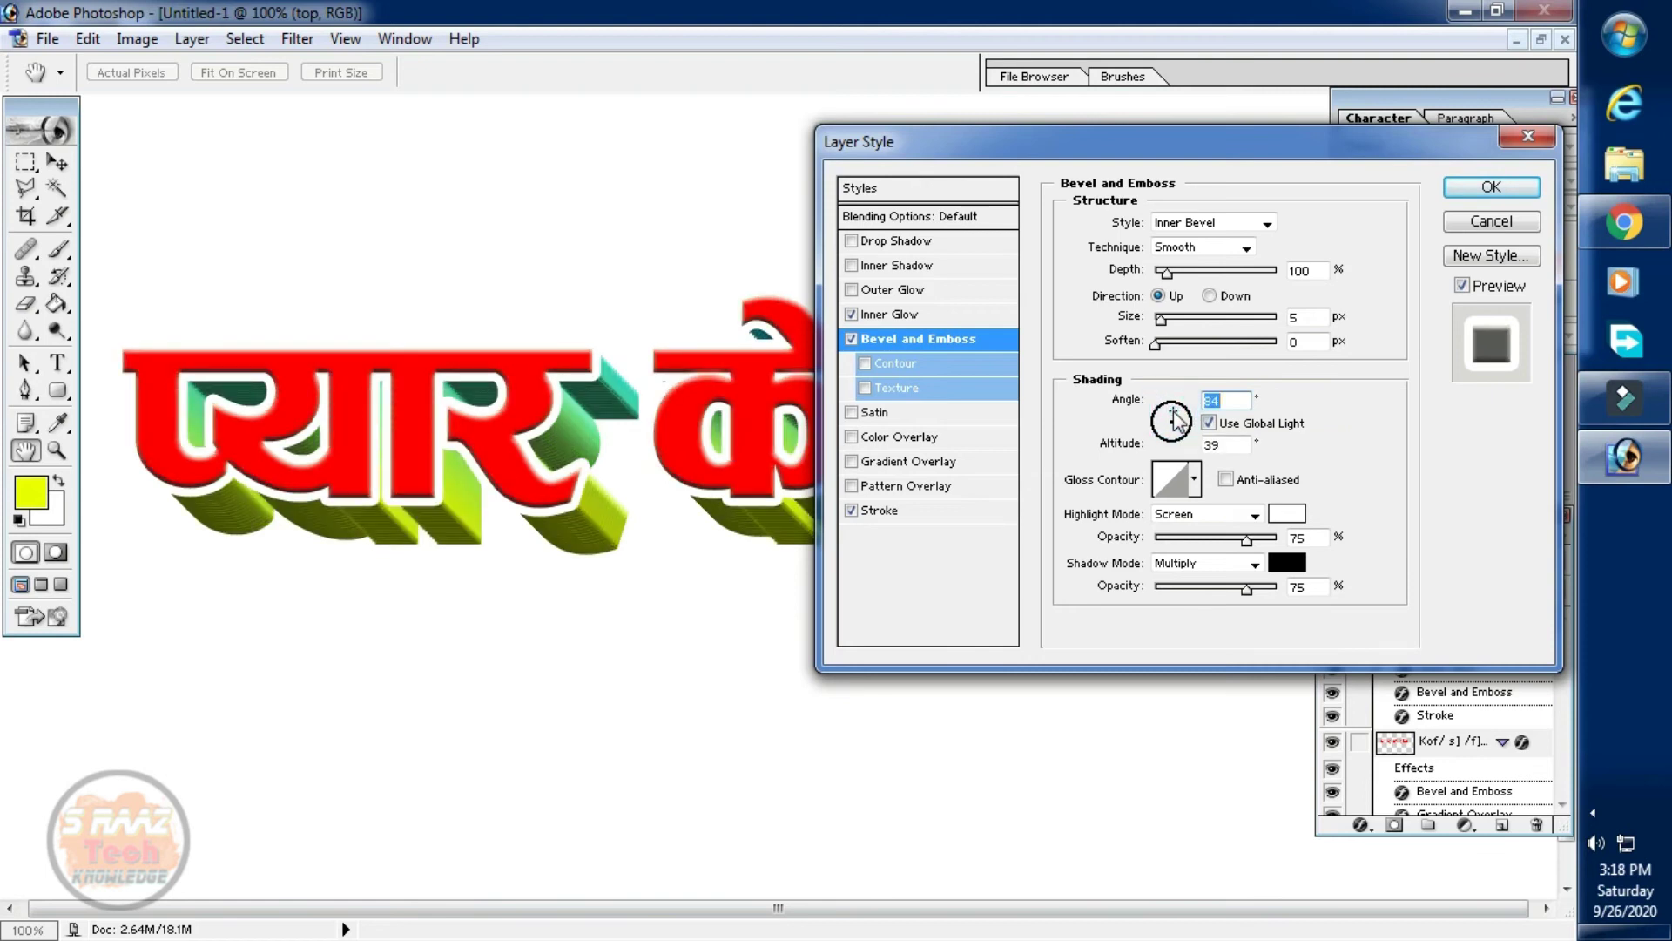
pyautogui.click(1489, 188)
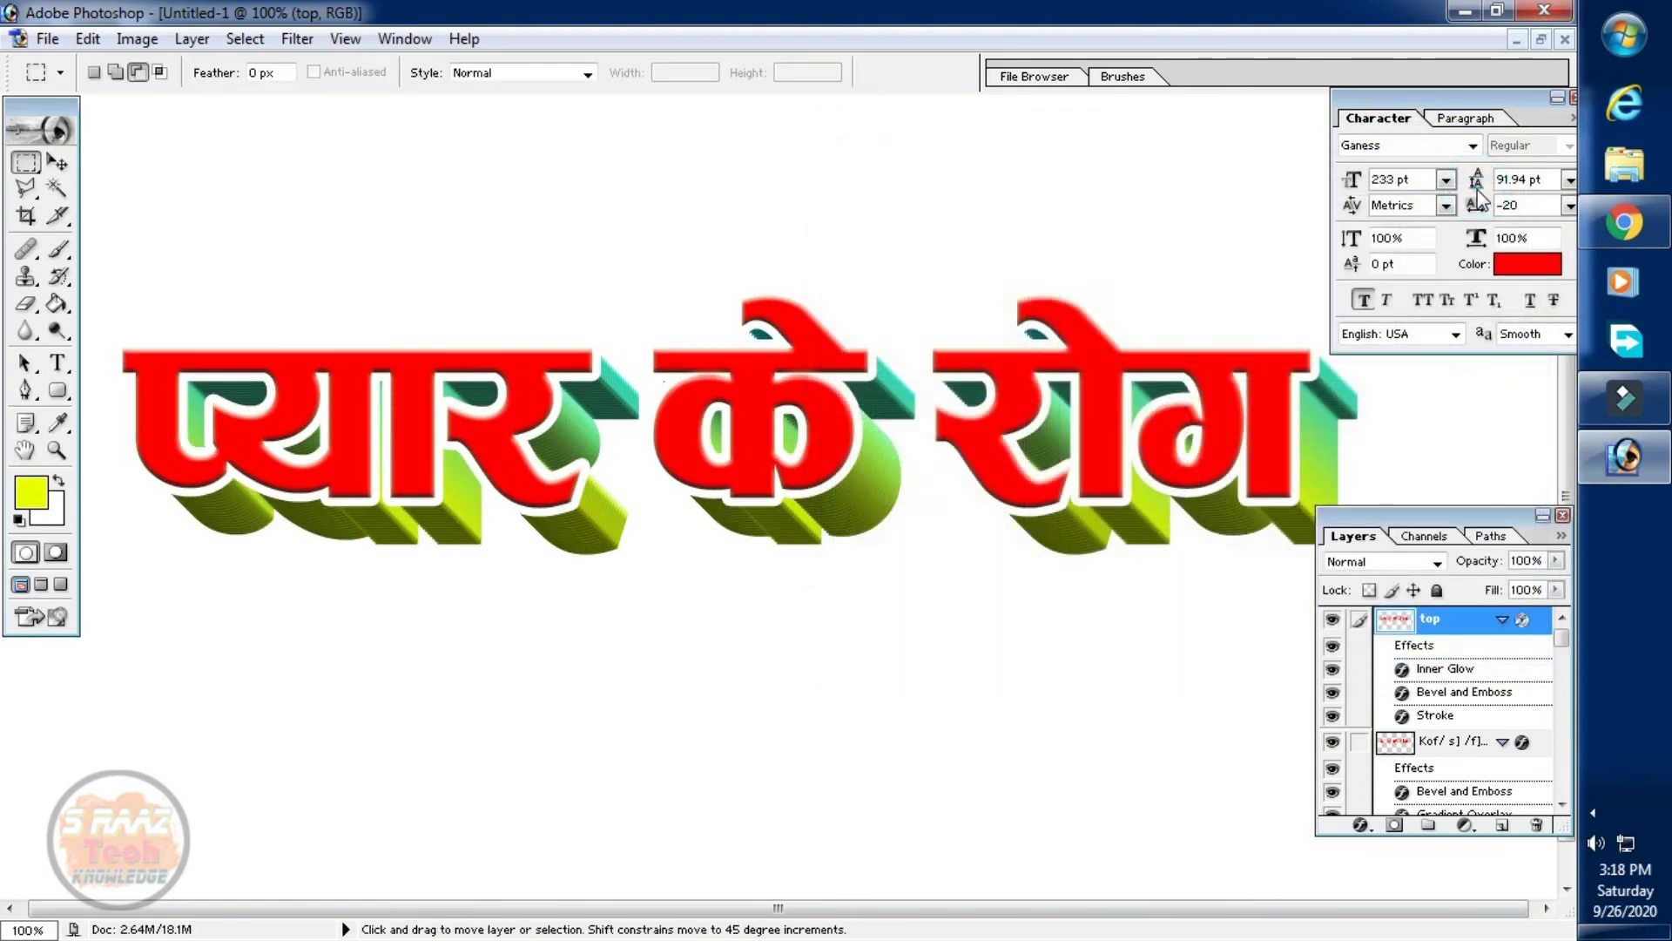
# Try moving the "top" layer's red lettering slightly down off the extrusion, and undo the move.
pyautogui.hotkey('ctrl', '-')
pyautogui.hotkey('ctrl', '-')
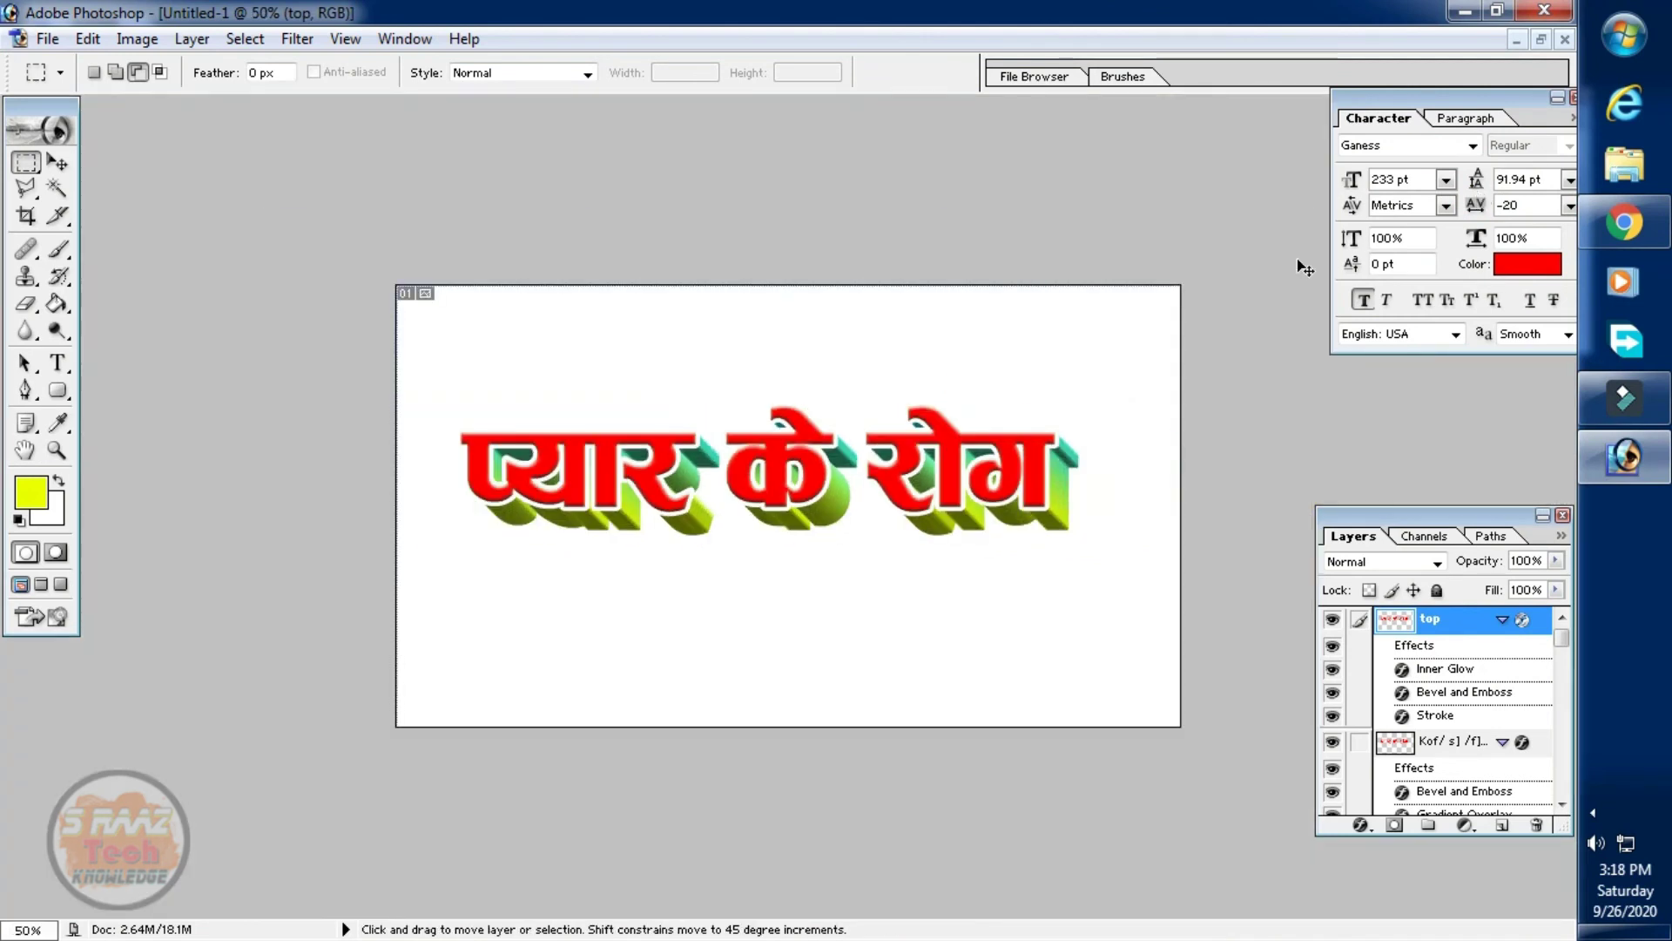
pyautogui.moveTo(1146, 467); pyautogui.dragTo(1152, 514)
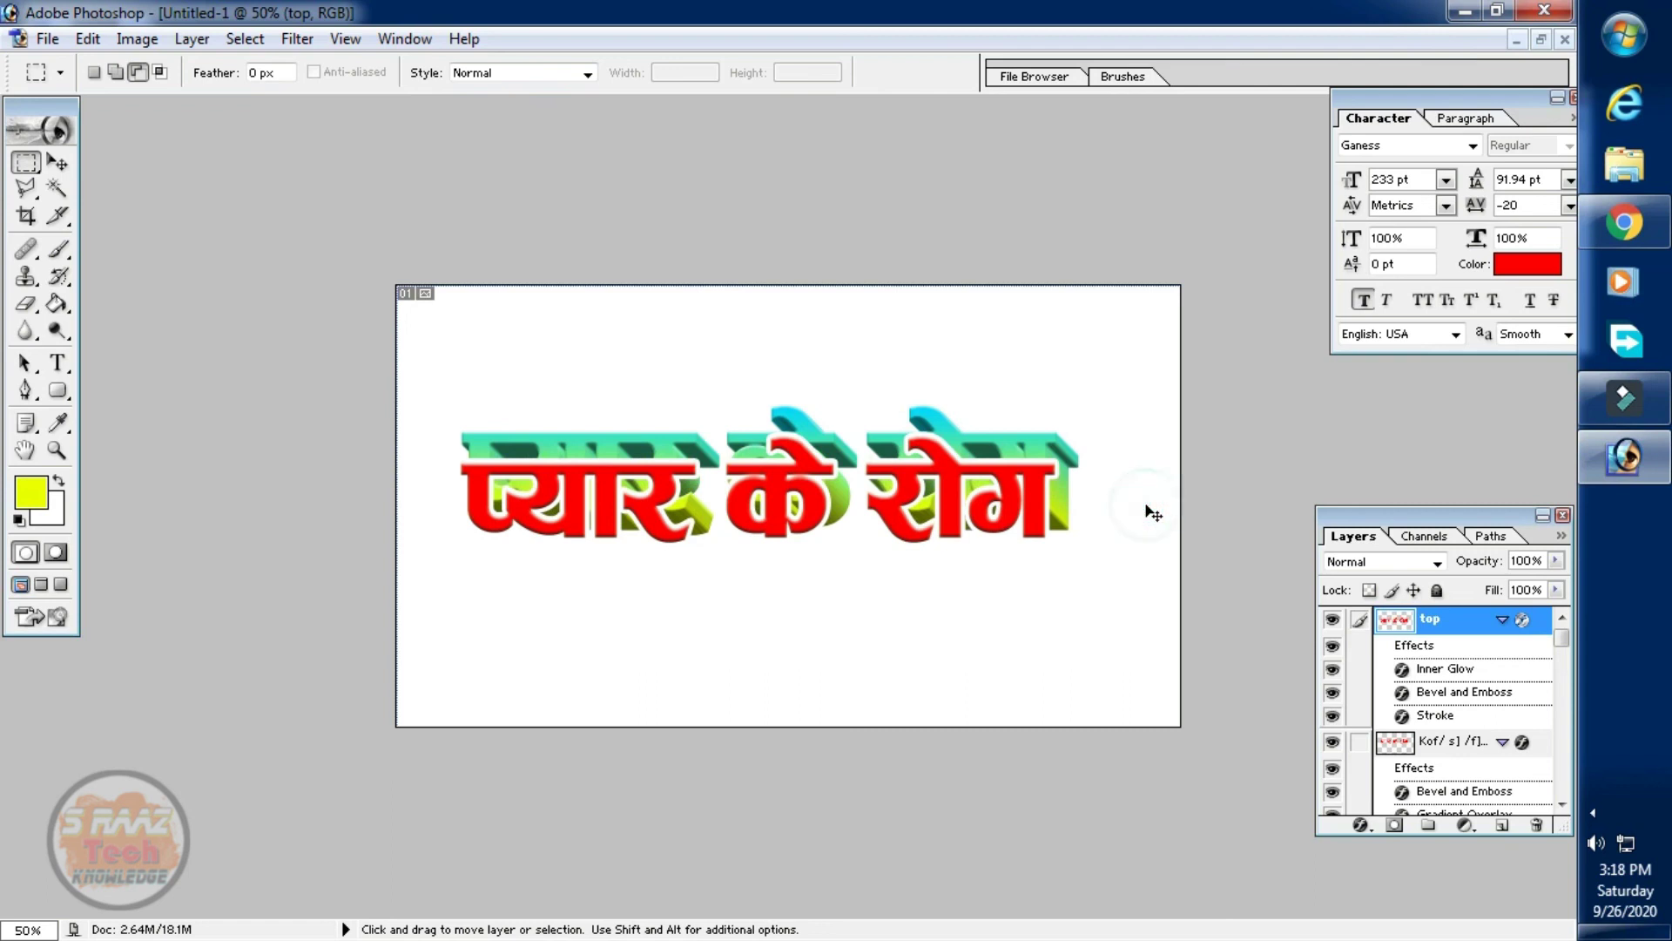
pyautogui.hotkey('ctrl', 'z')
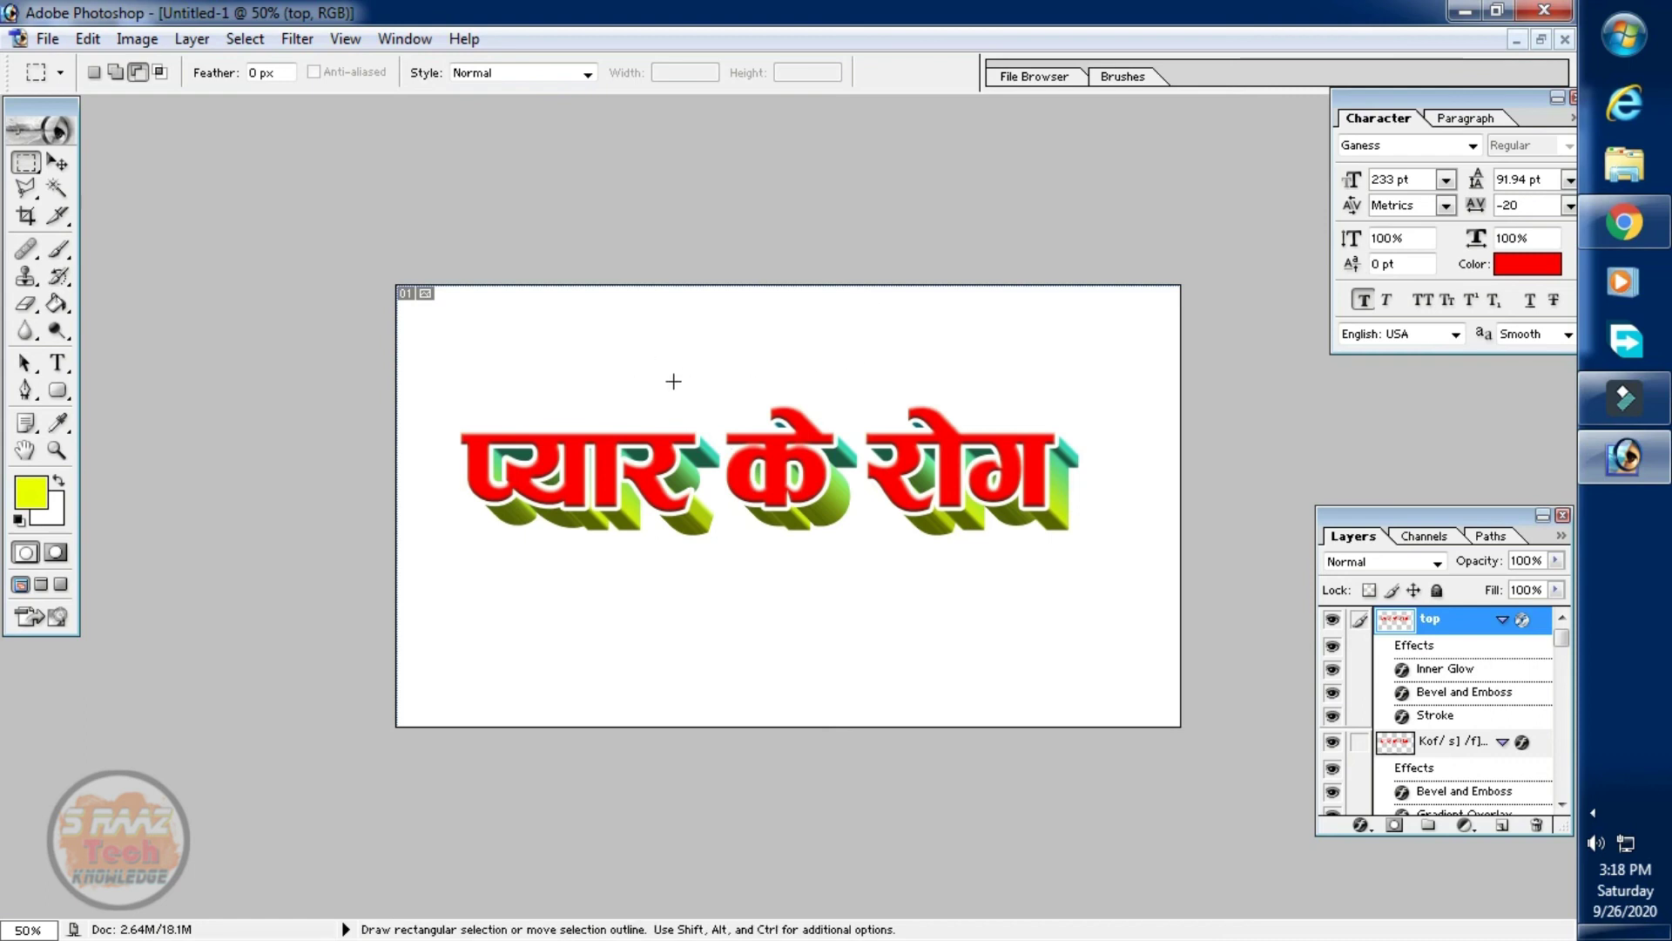
pyautogui.rightClick(800, 362)
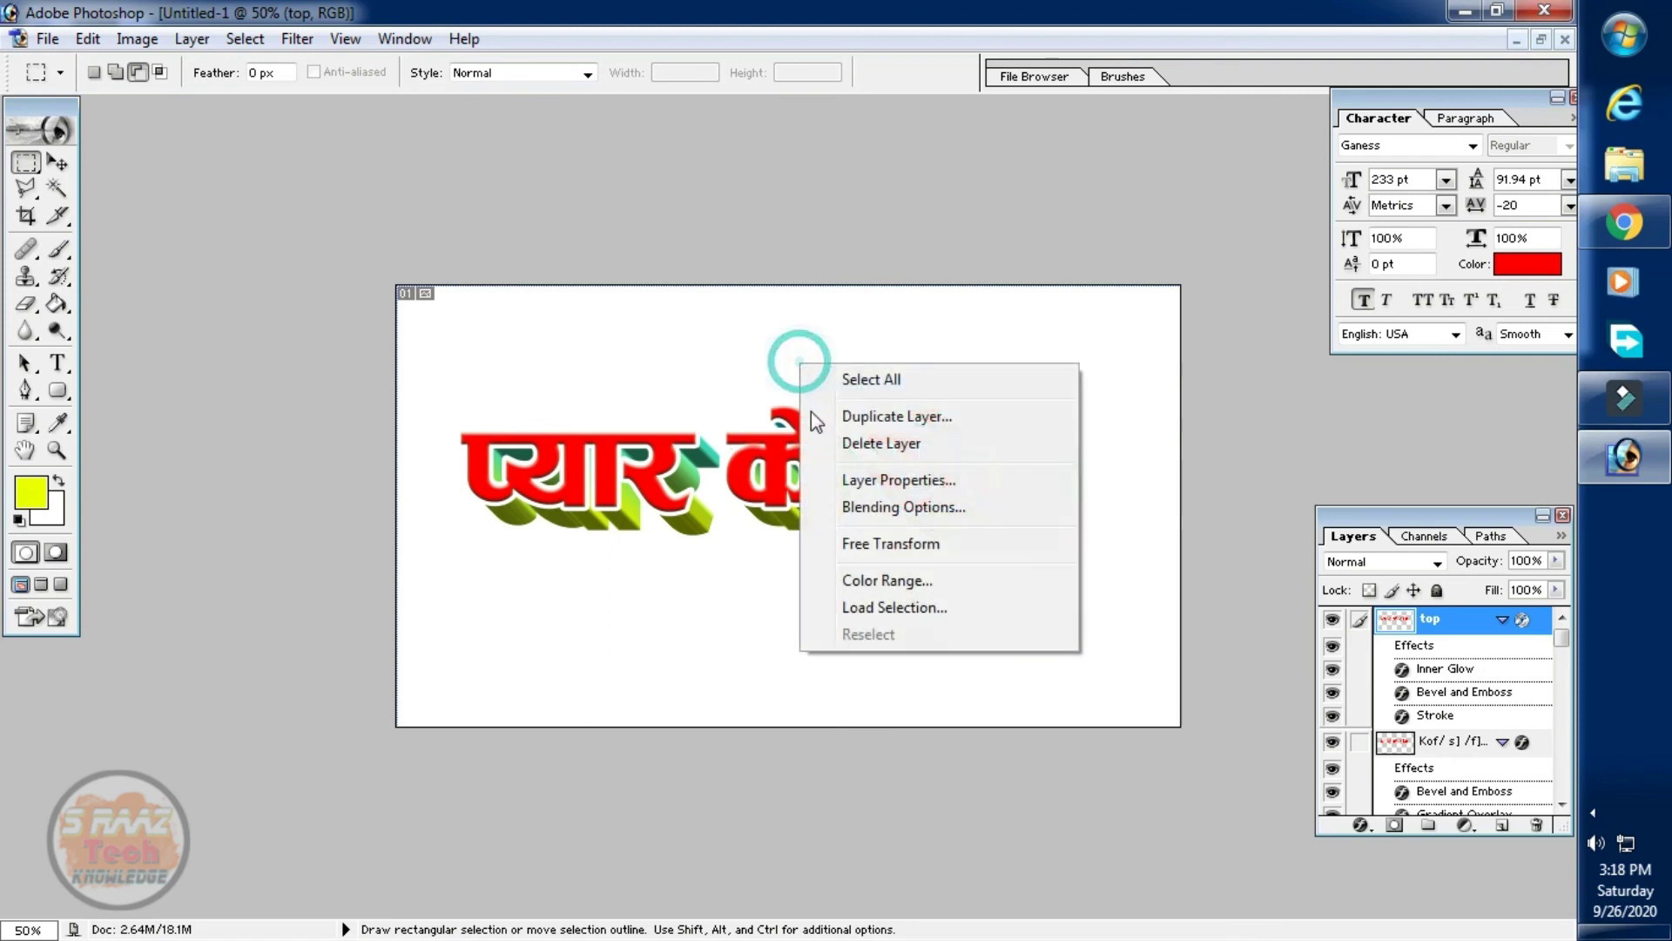
# Save a copy of the title to the Desktop in JPEG format, named after the creator, accepting the JPEG options.
pyautogui.click(46, 40)
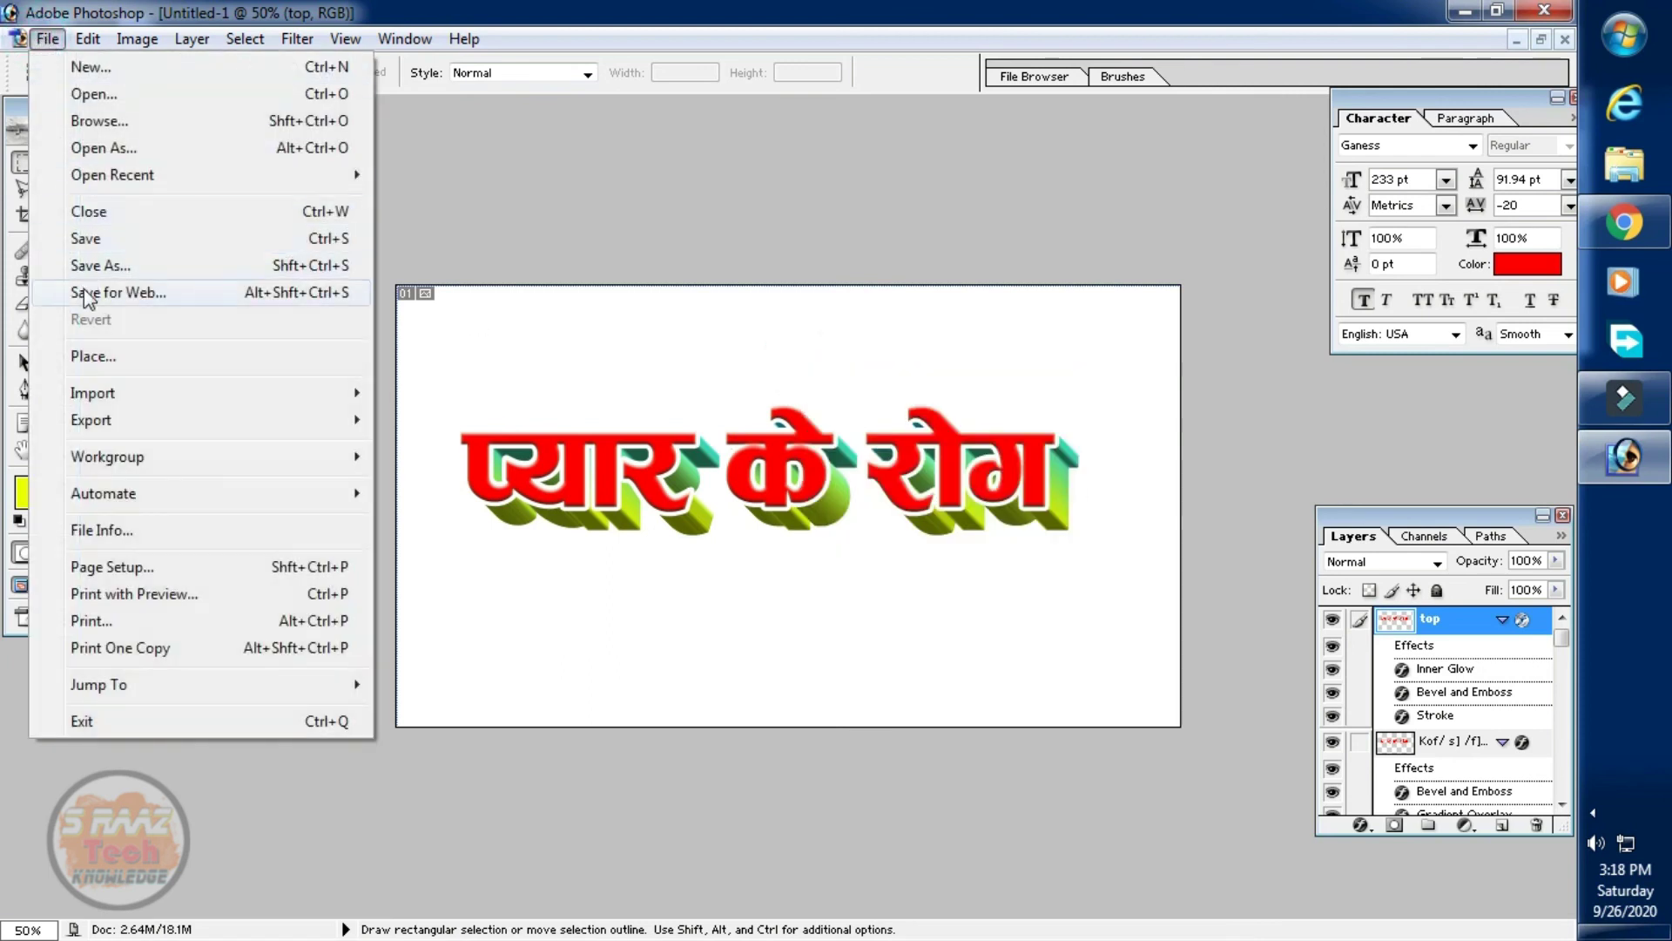
pyautogui.click(111, 263)
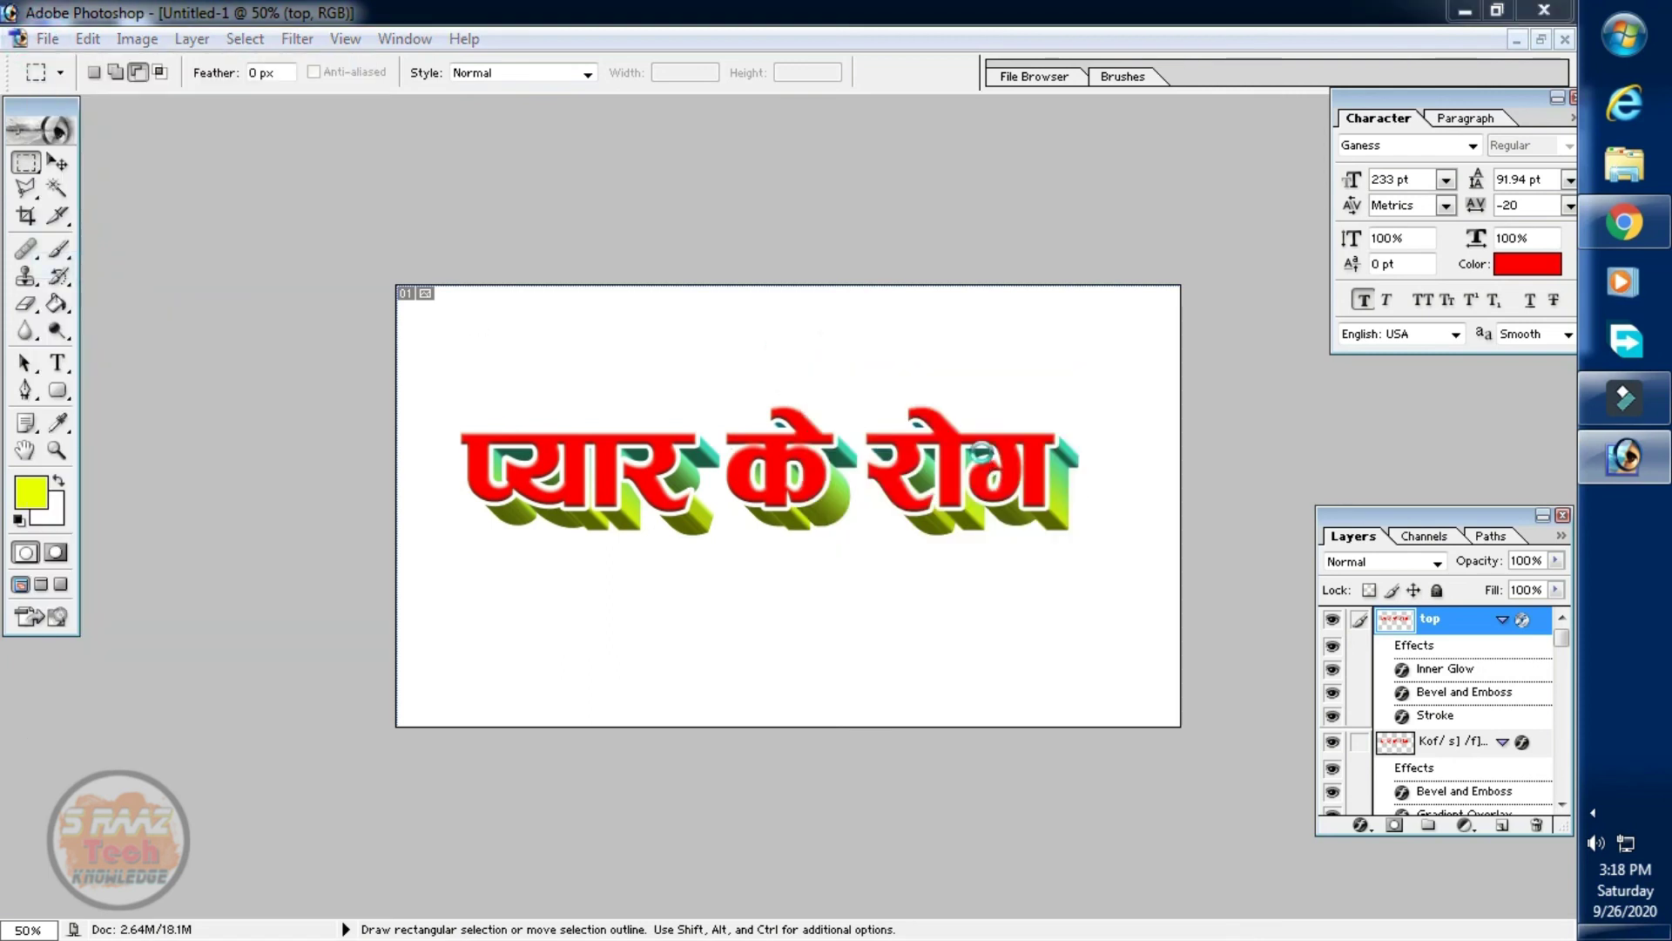
pyautogui.click(886, 530)
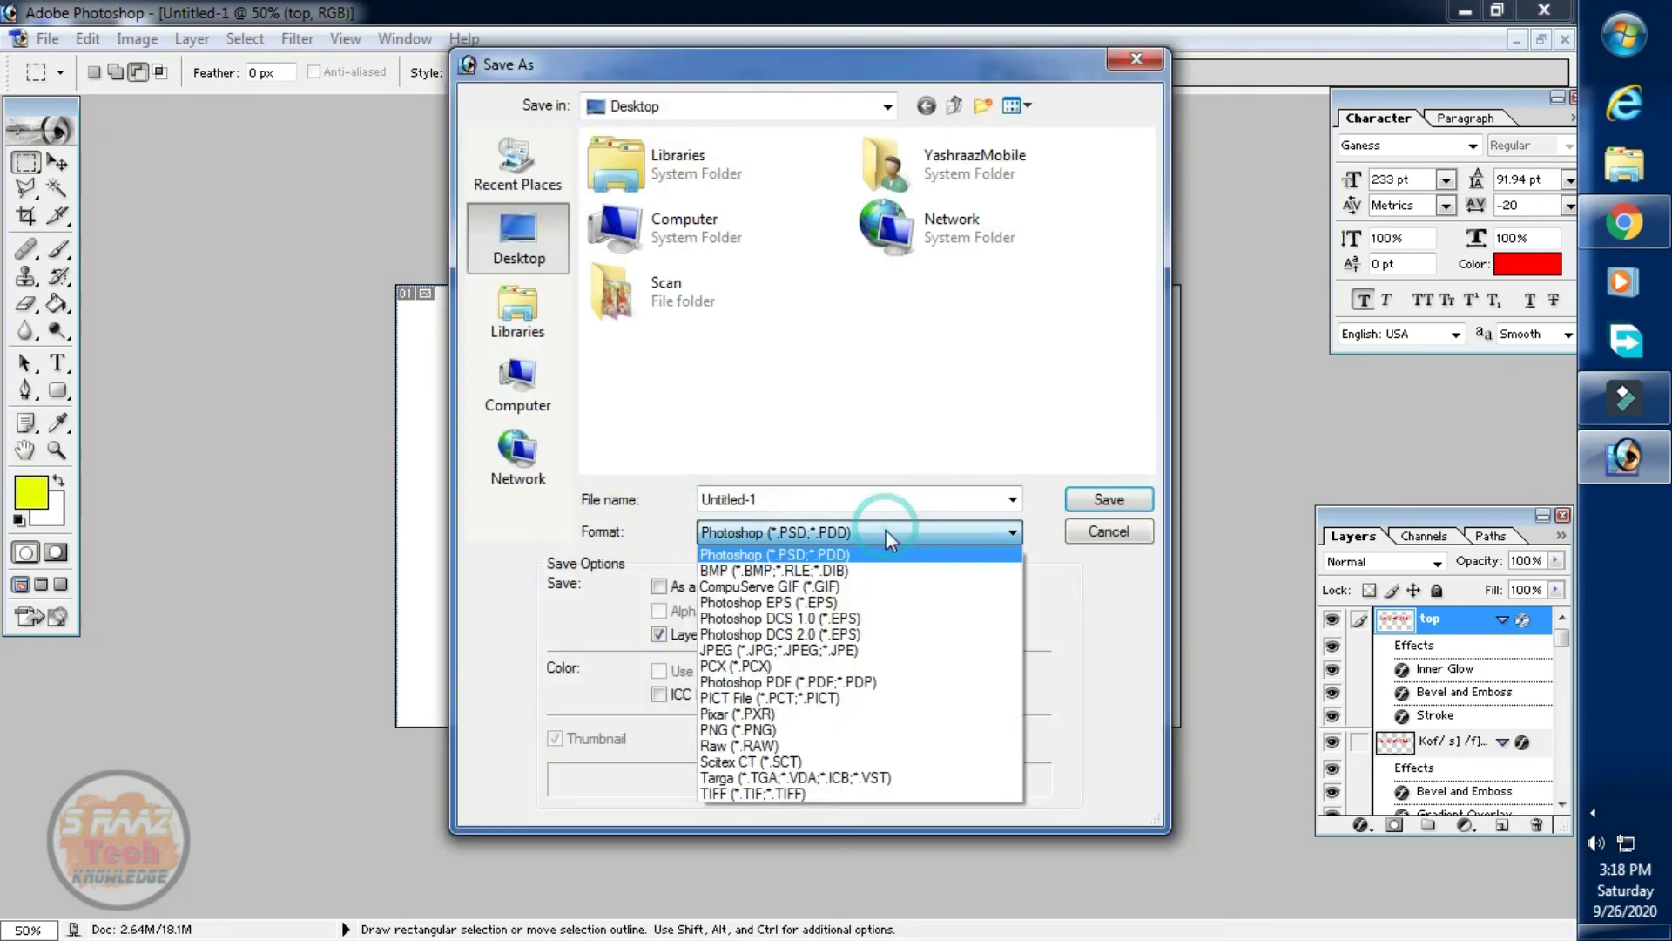
pyautogui.click(753, 648)
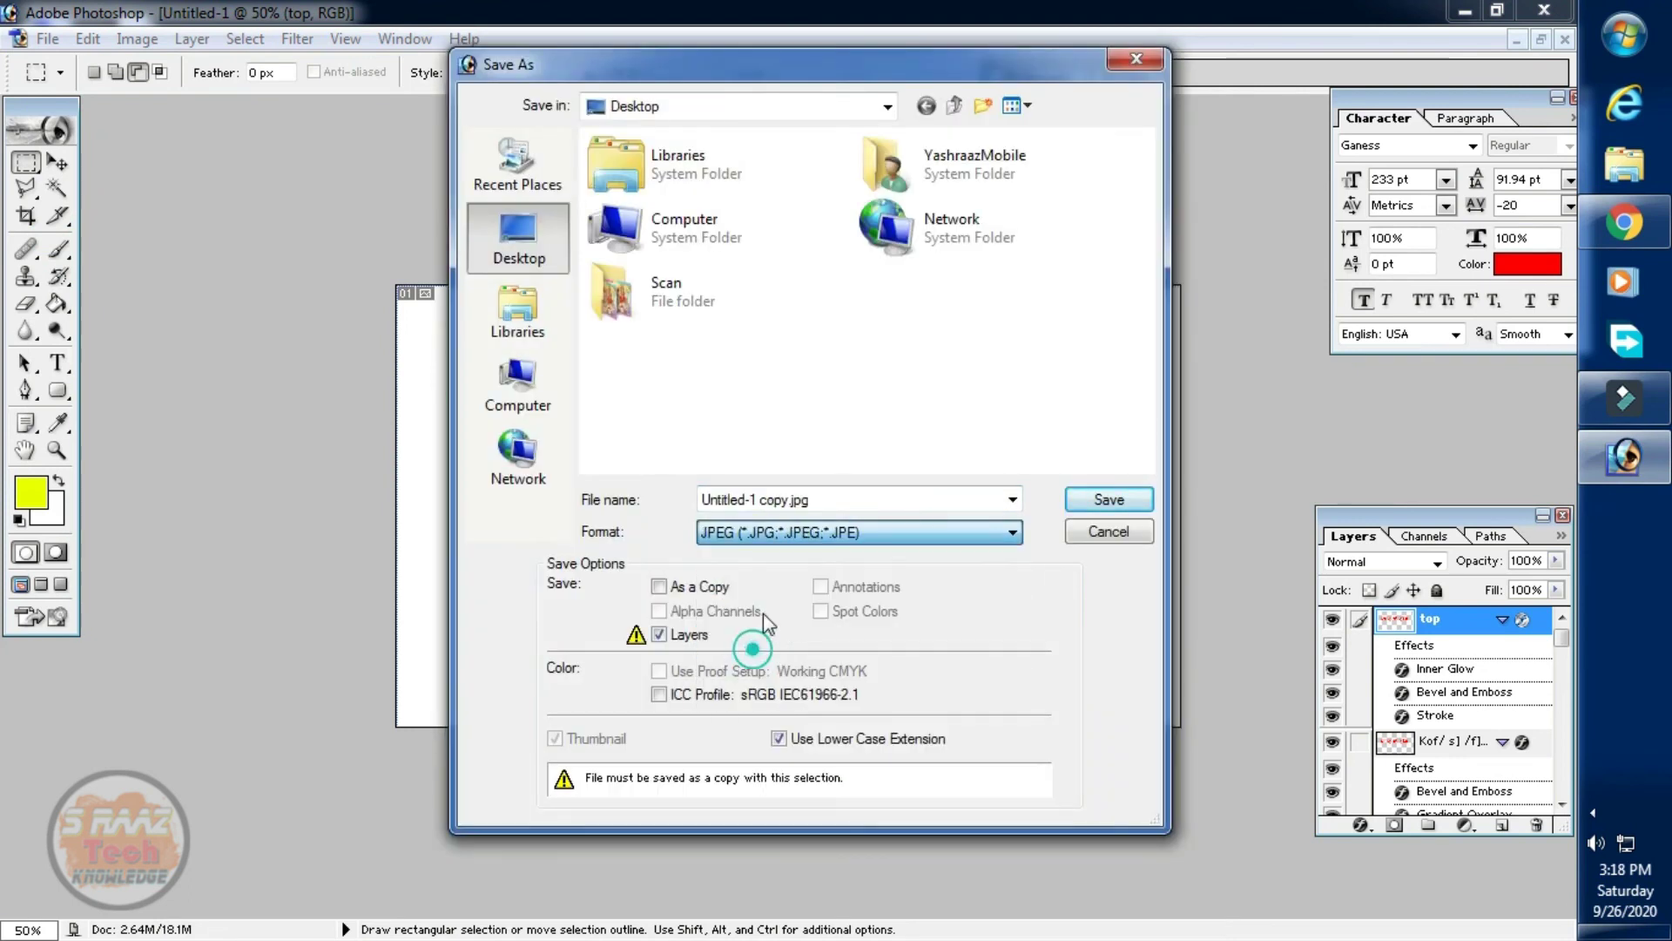
pyautogui.click(801, 501)
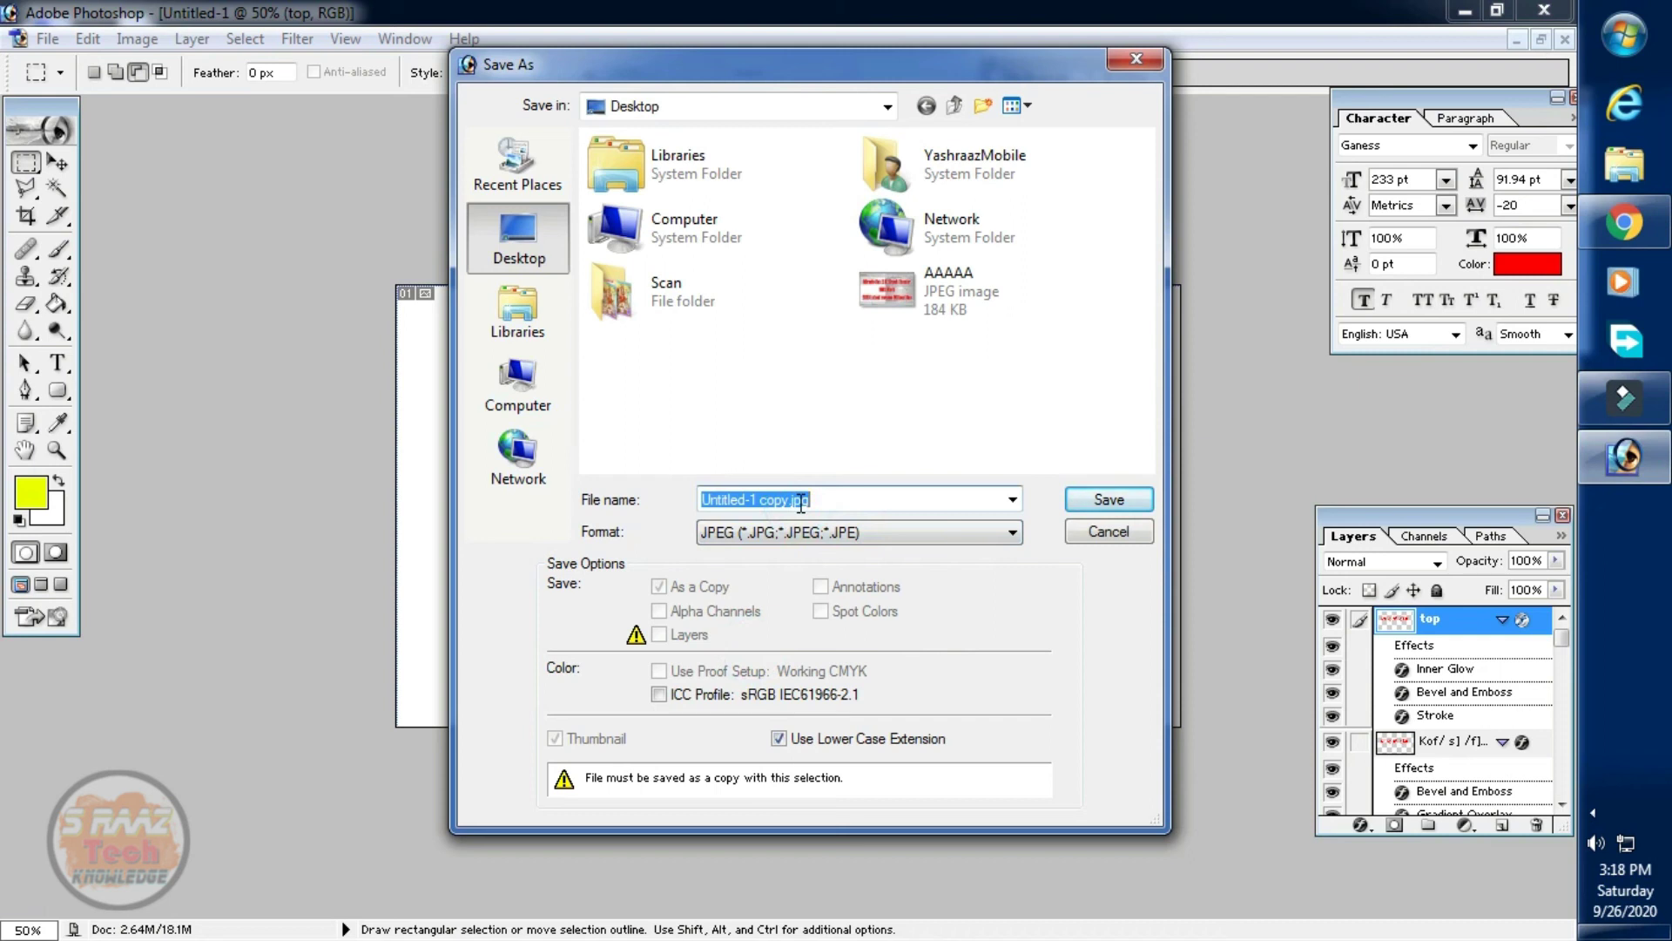
pyautogui.write('S Raaz')
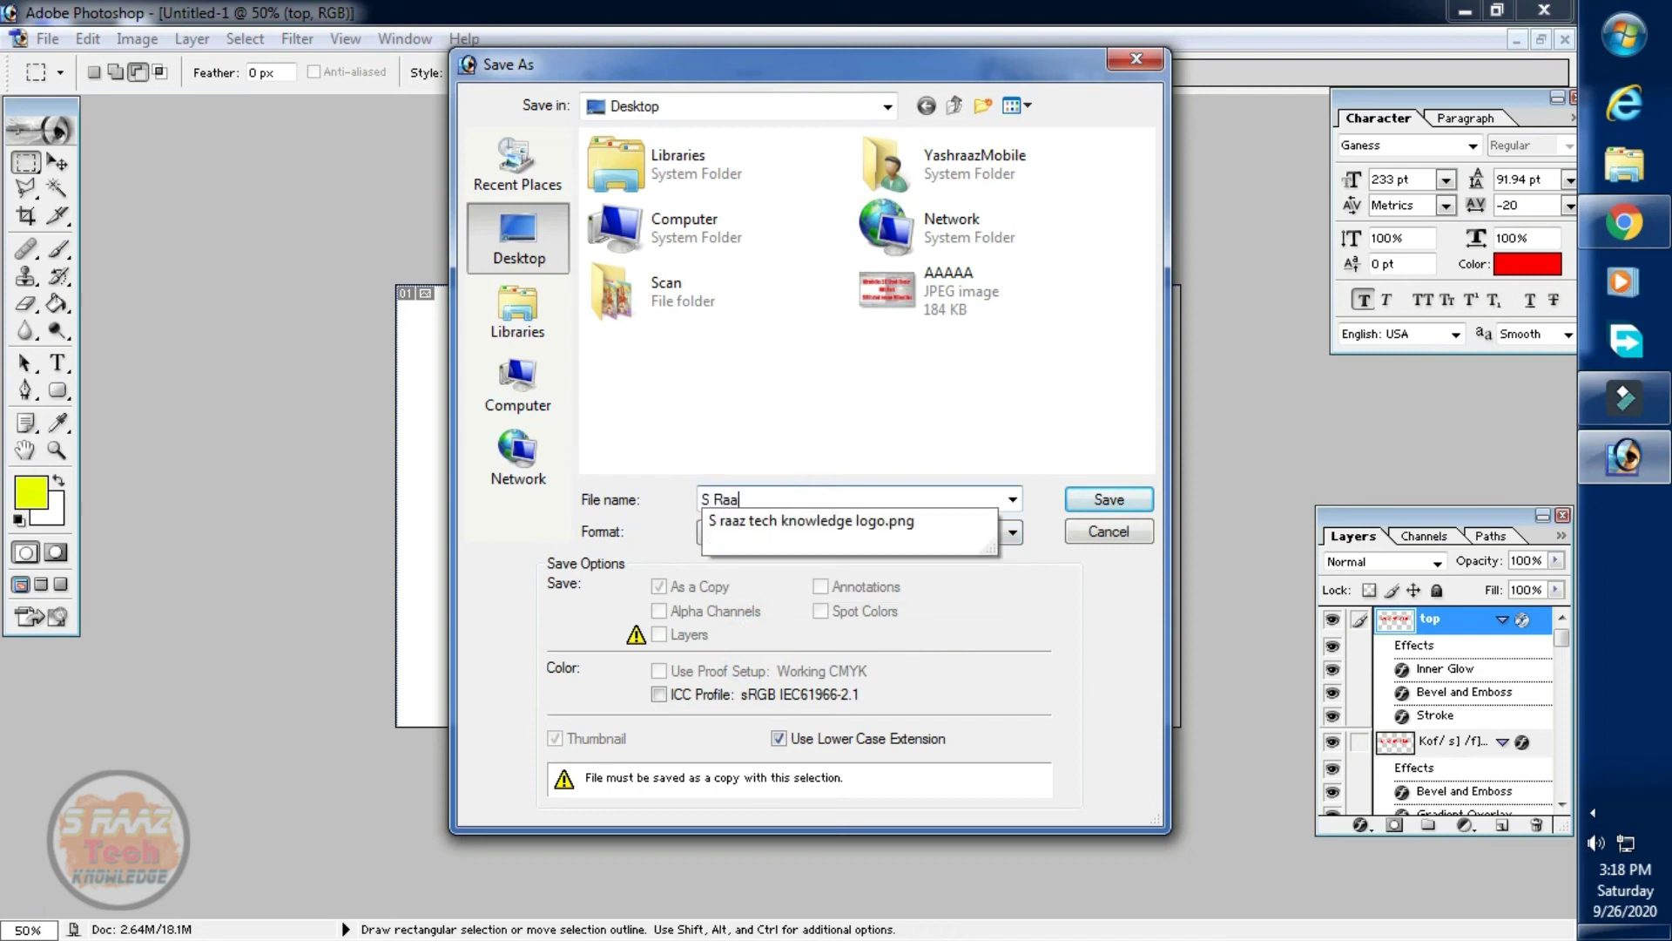
pyautogui.click(1069, 502)
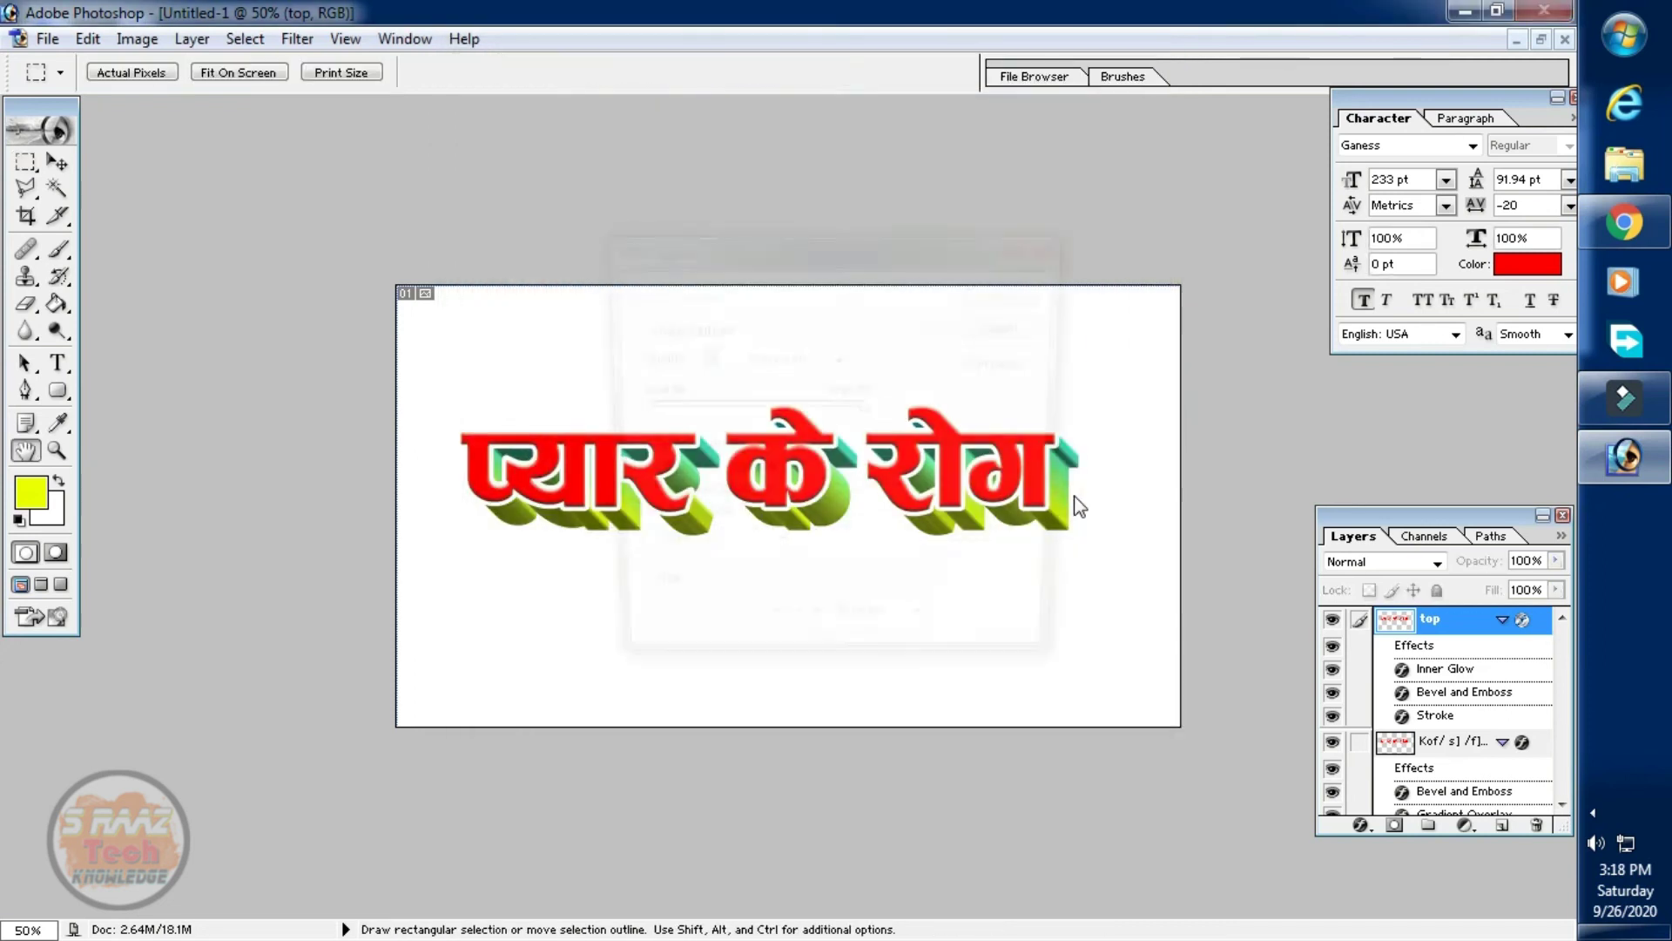
pyautogui.click(1026, 293)
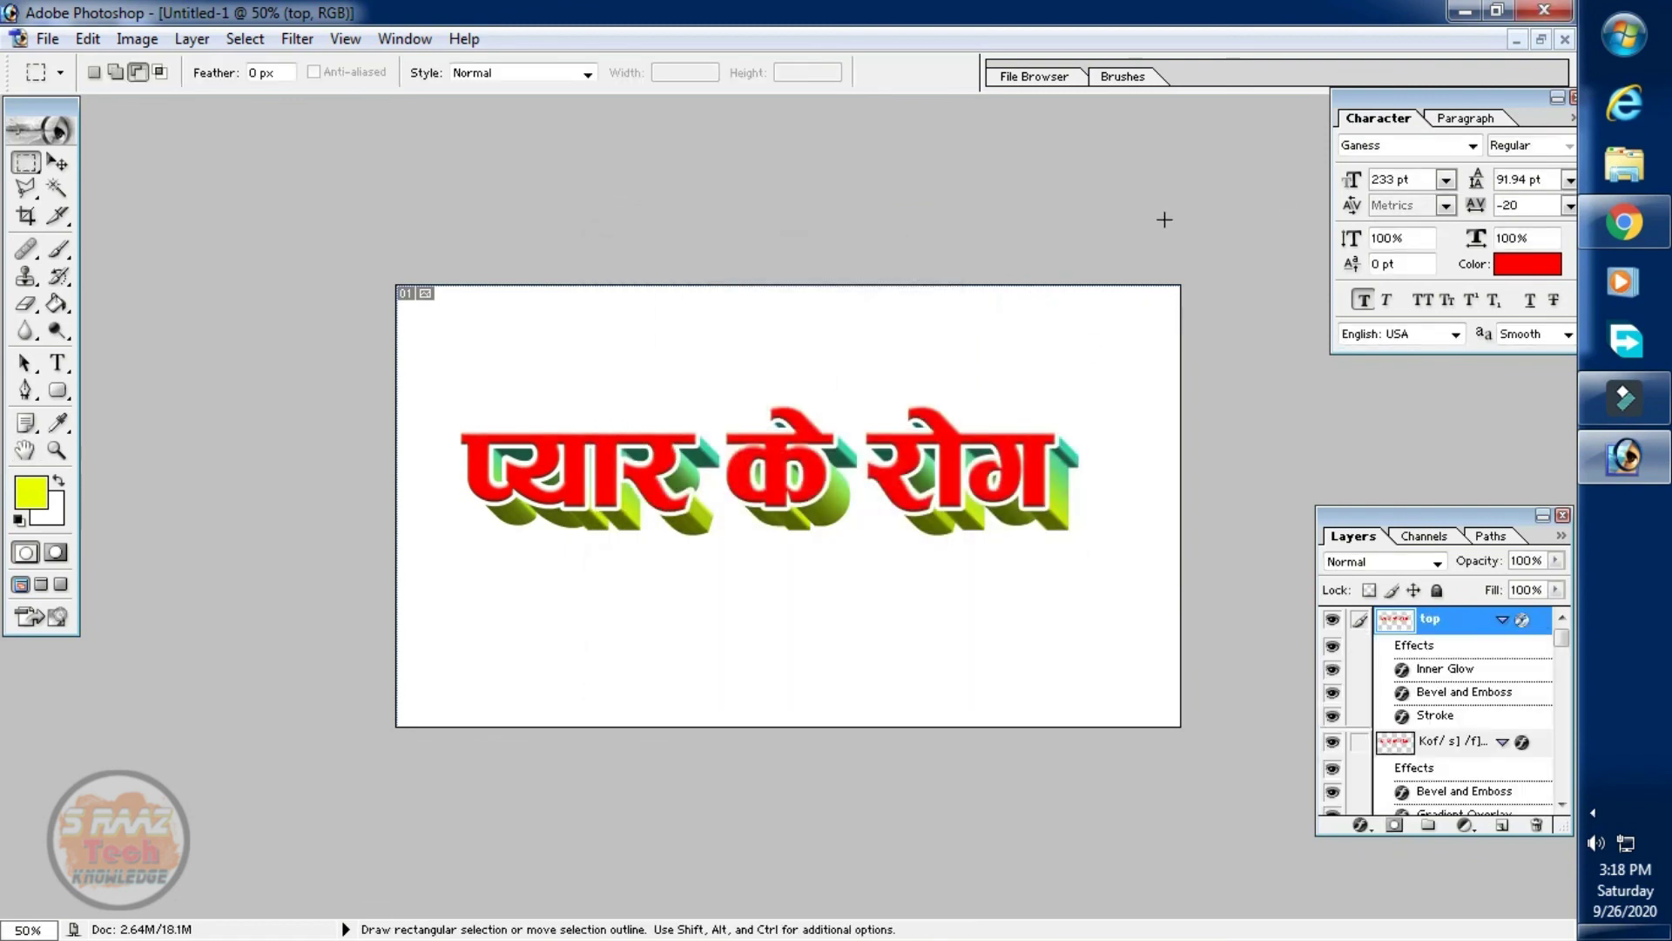
# Switch to the Windows desktop and open the saved JPEG in Windows Photo Viewer.
pyautogui.click(1466, 10)
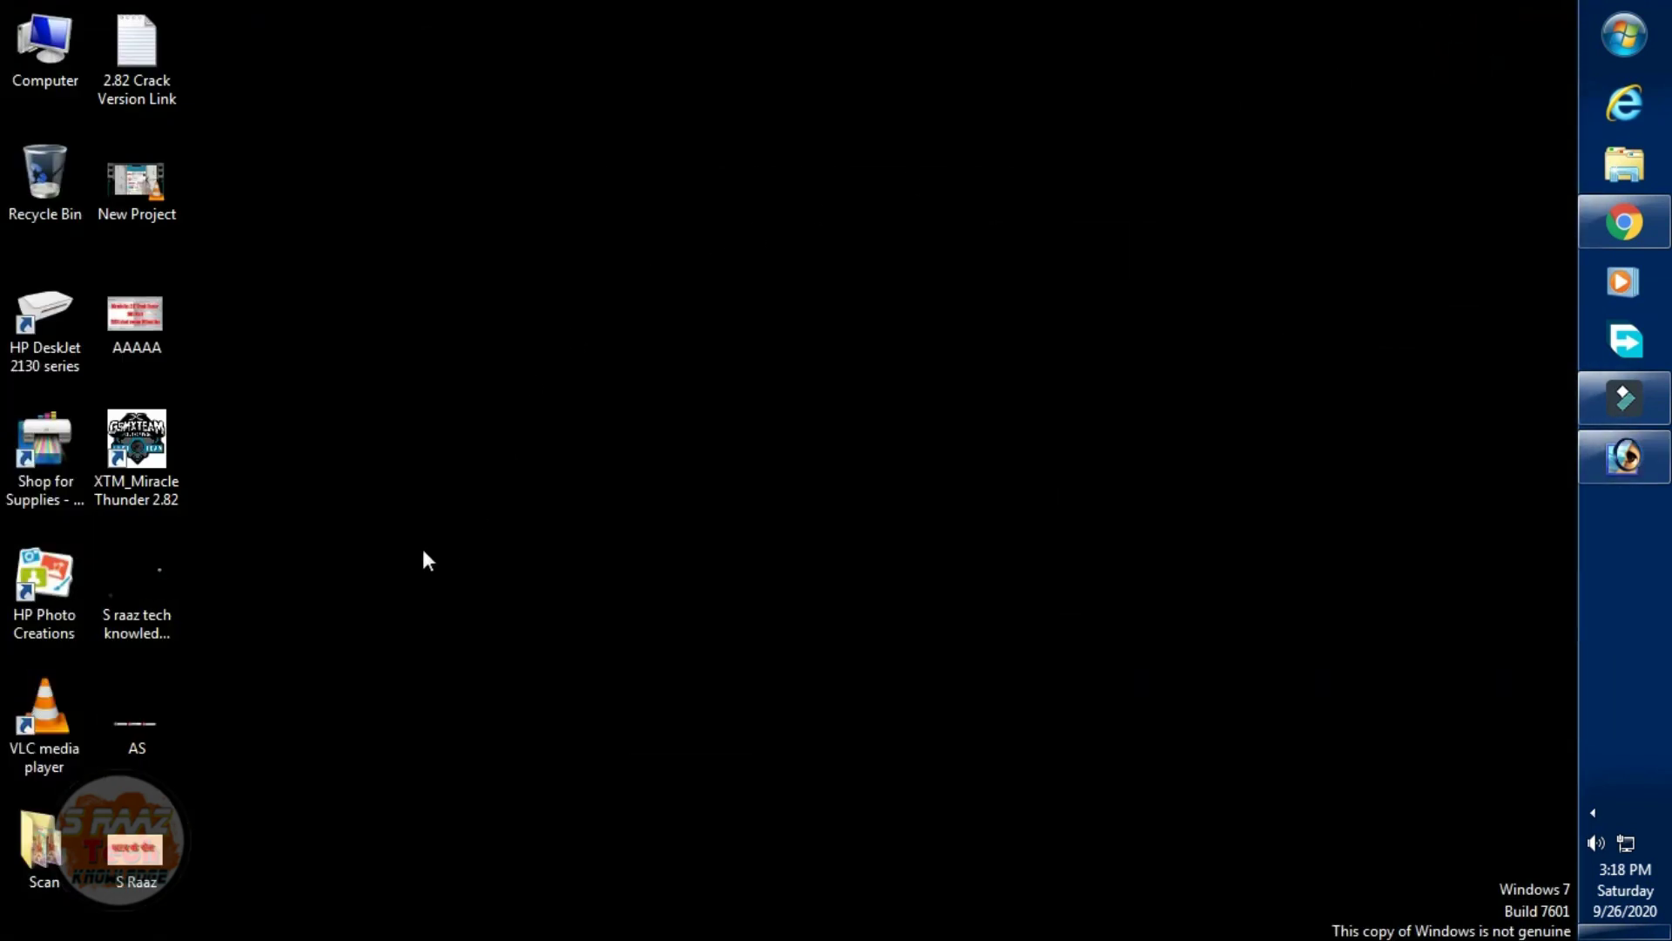
pyautogui.doubleClick(169, 819)
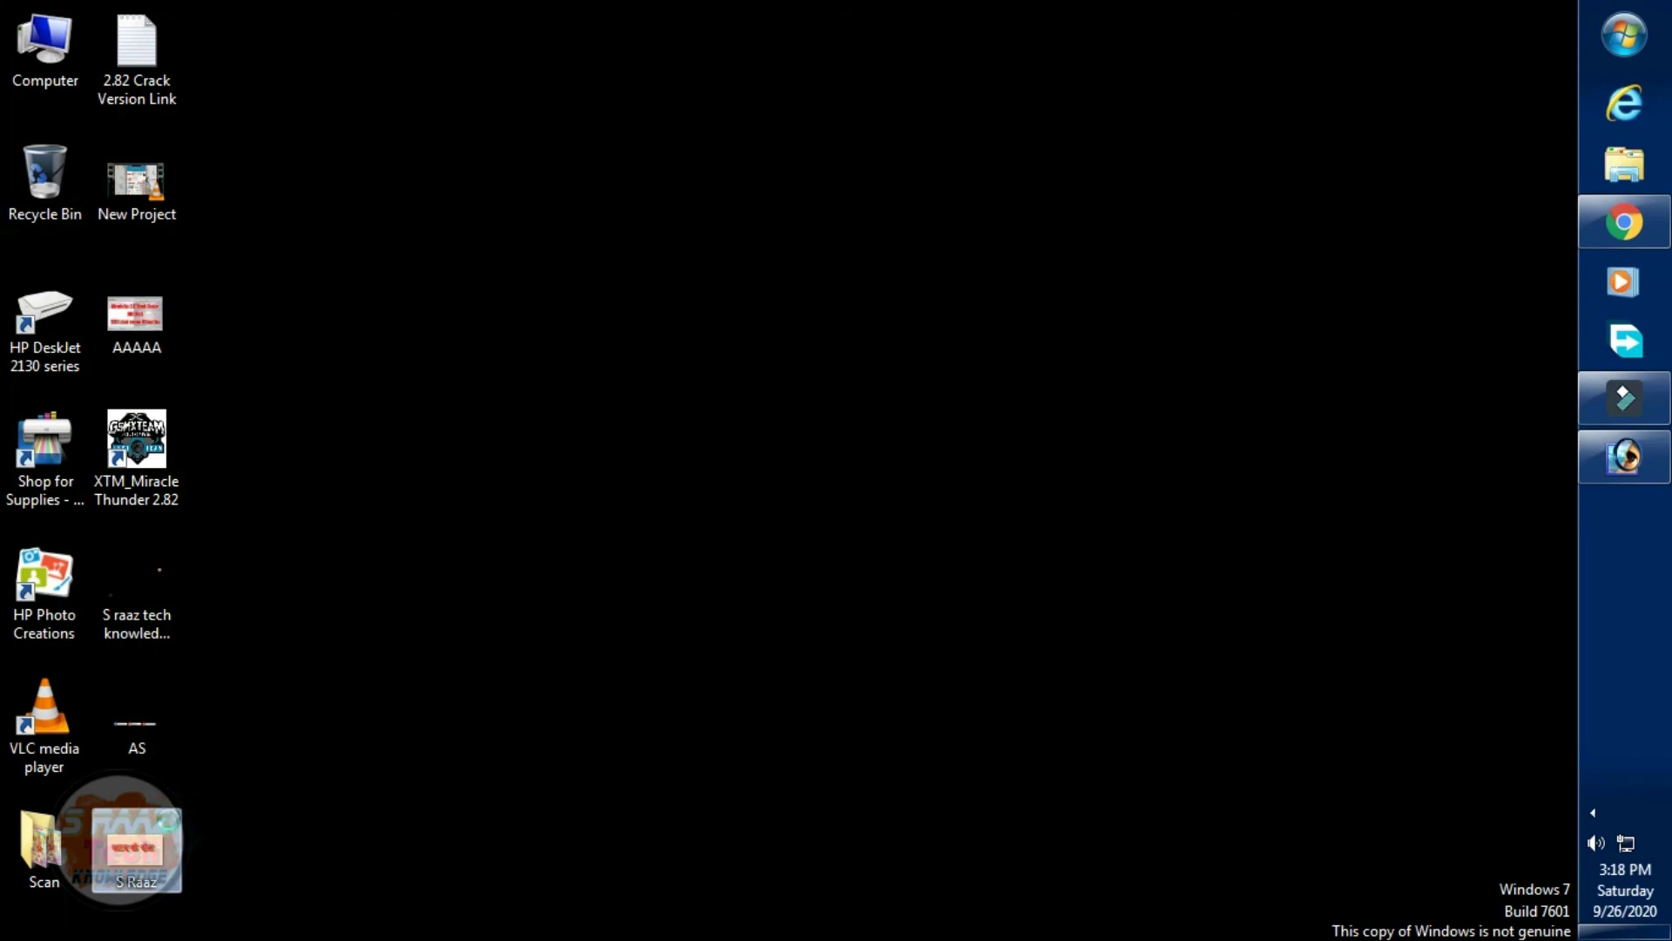
pyautogui.rightClick(169, 819)
pyautogui.click(259, 232)
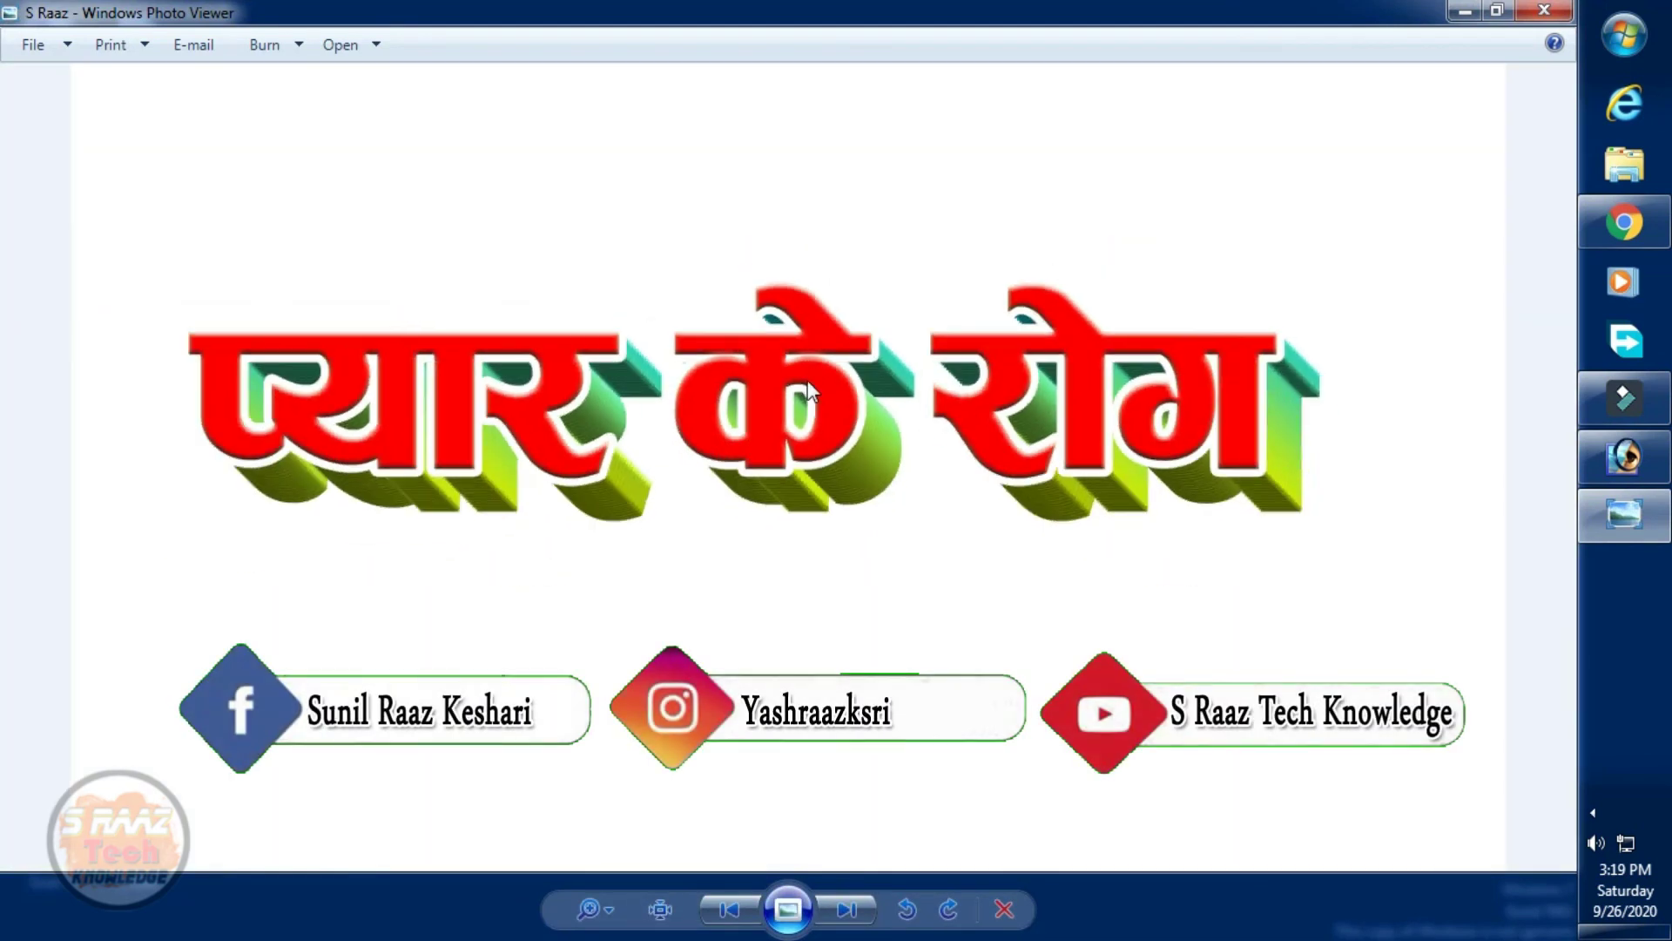
# Restore the Photo Viewer from full size and resize its window to examine the exported title at different sizes.
pyautogui.moveTo(721, 13); pyautogui.dragTo(736, 128)
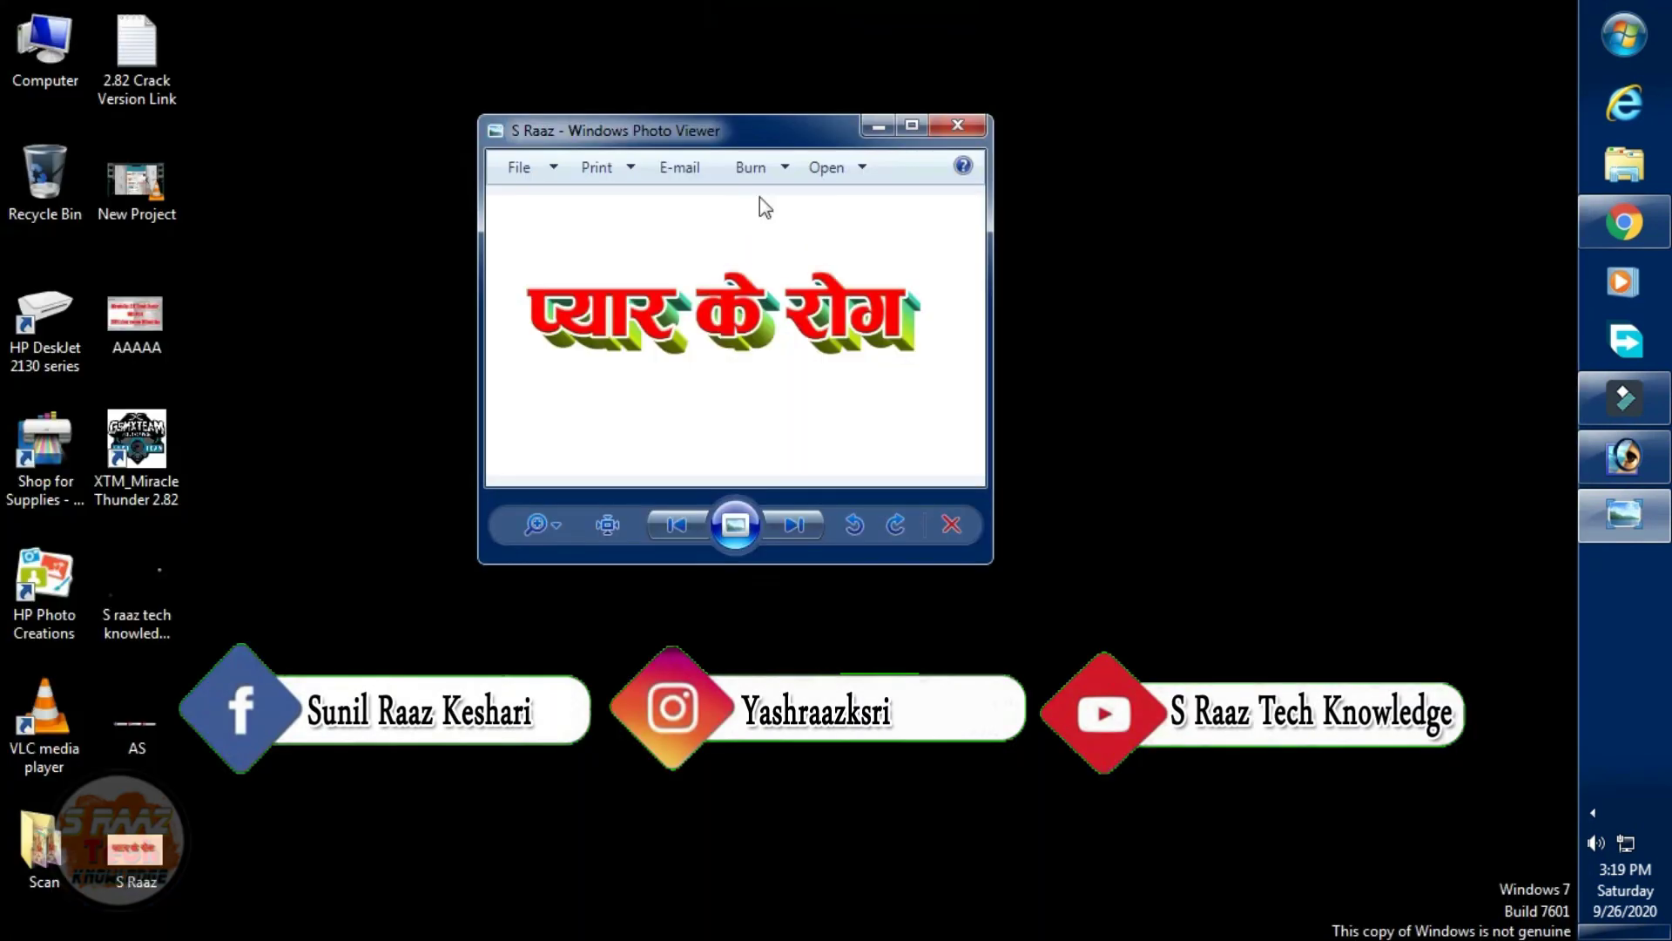
pyautogui.moveTo(1099, 659); pyautogui.dragTo(1333, 872)
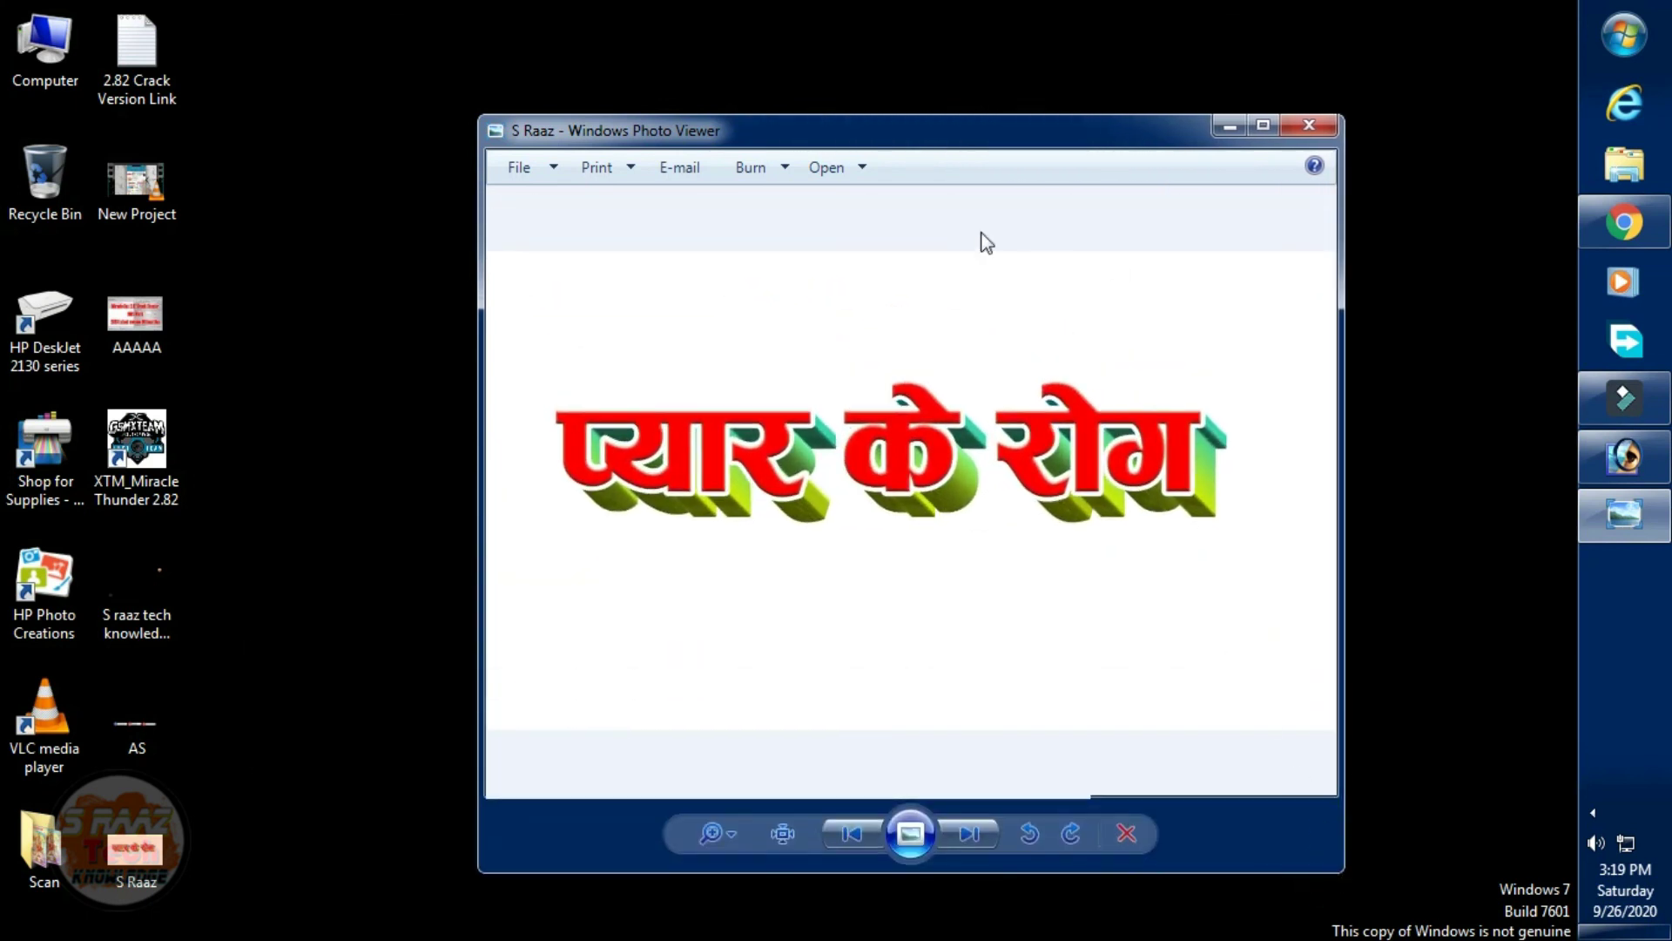
pyautogui.moveTo(971, 135); pyautogui.dragTo(884, 77)
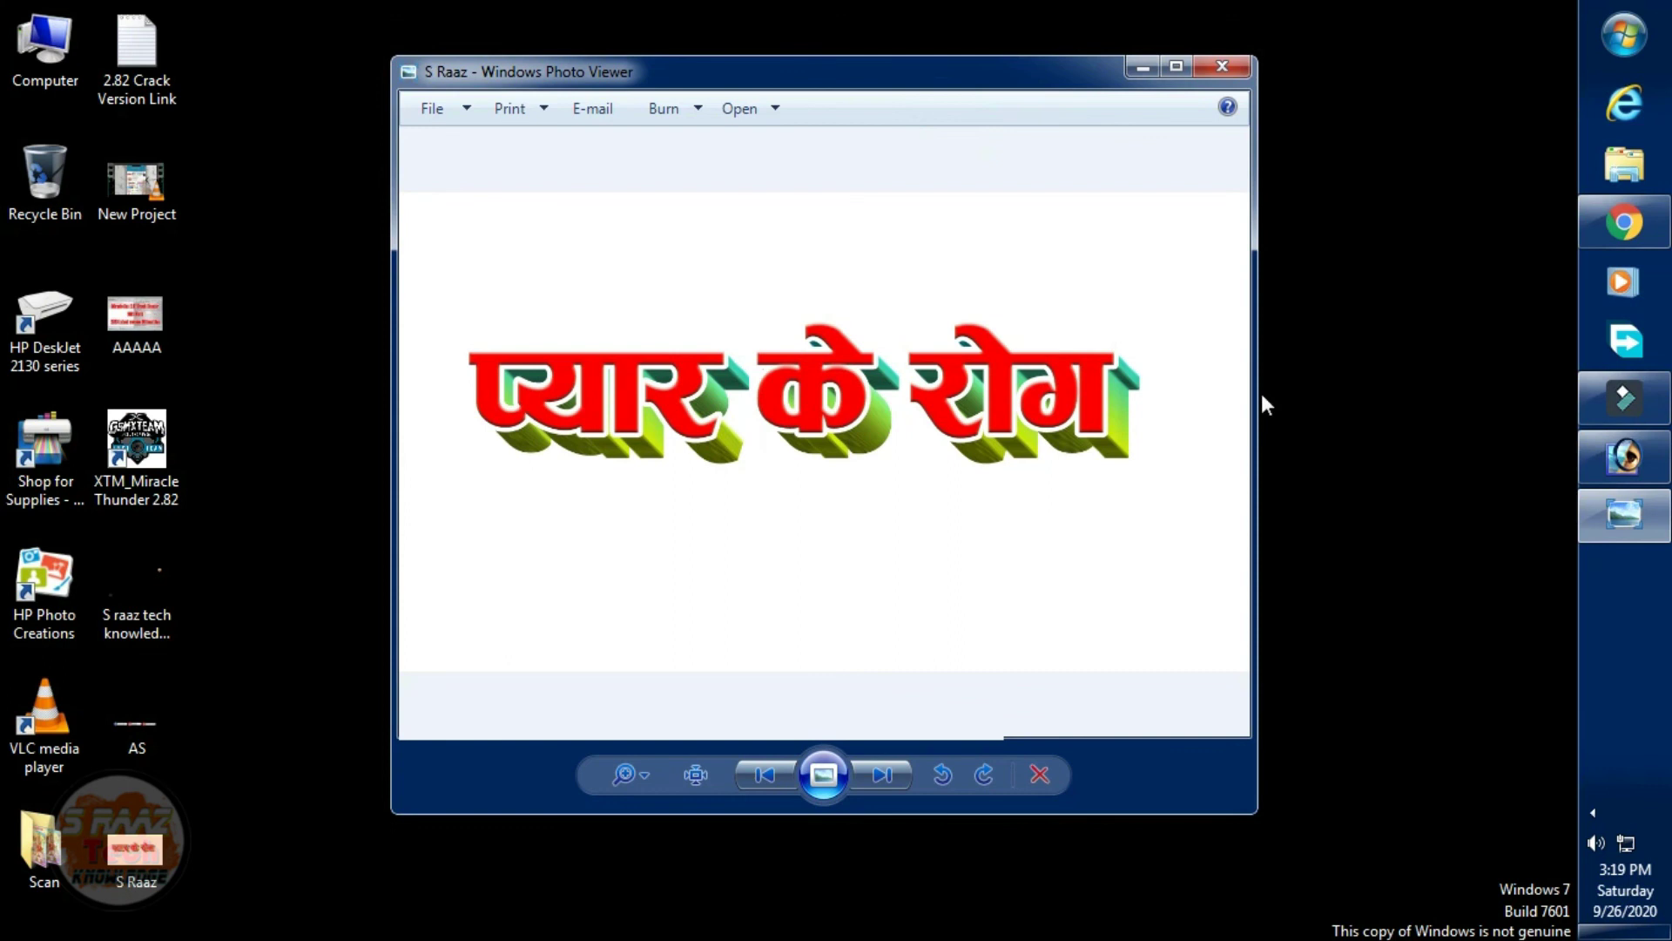
pyautogui.moveTo(1254, 391); pyautogui.dragTo(1459, 403)
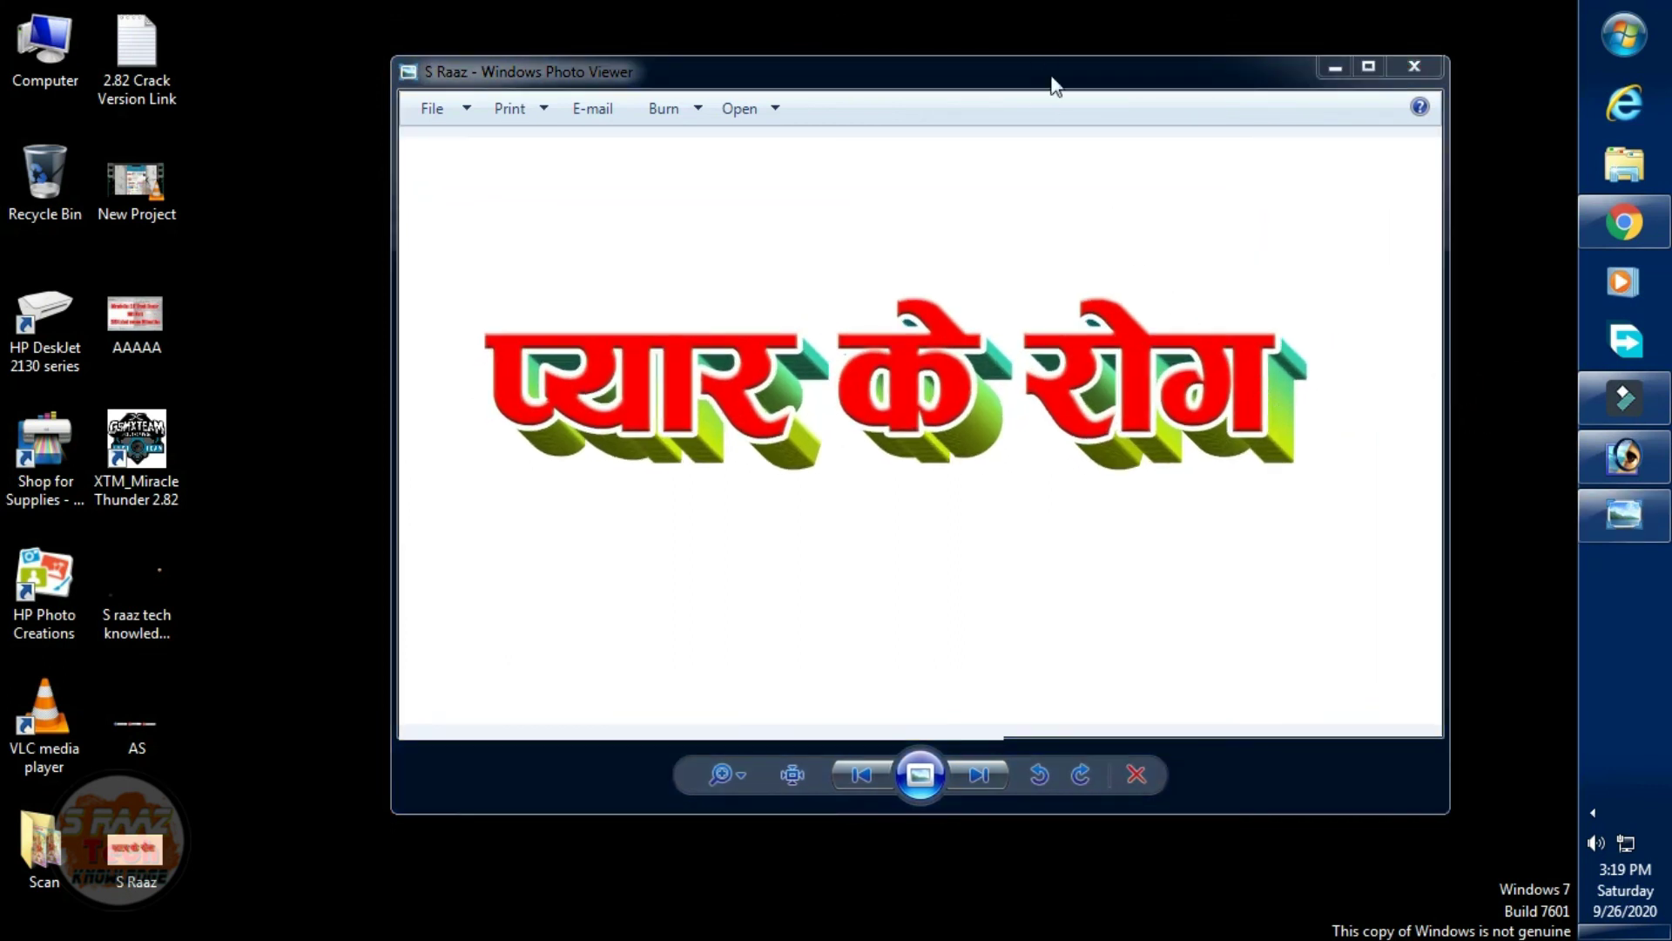
pyautogui.moveTo(1052, 79); pyautogui.dragTo(925, 80)
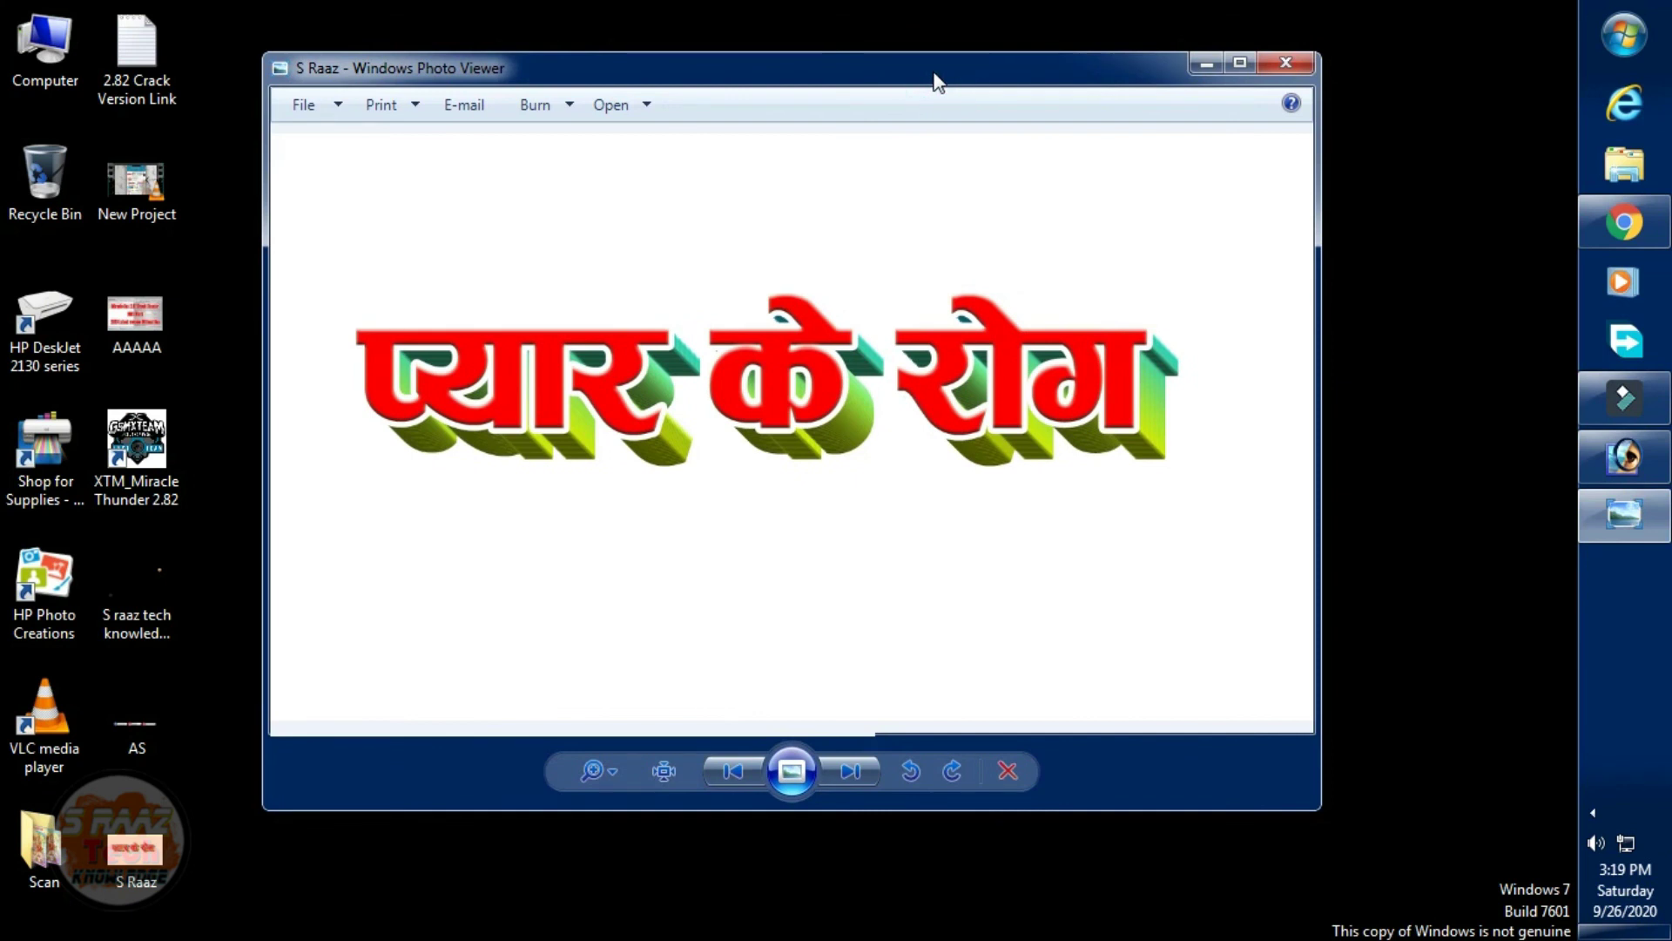
pyautogui.moveTo(1132, 52); pyautogui.dragTo(1131, 228)
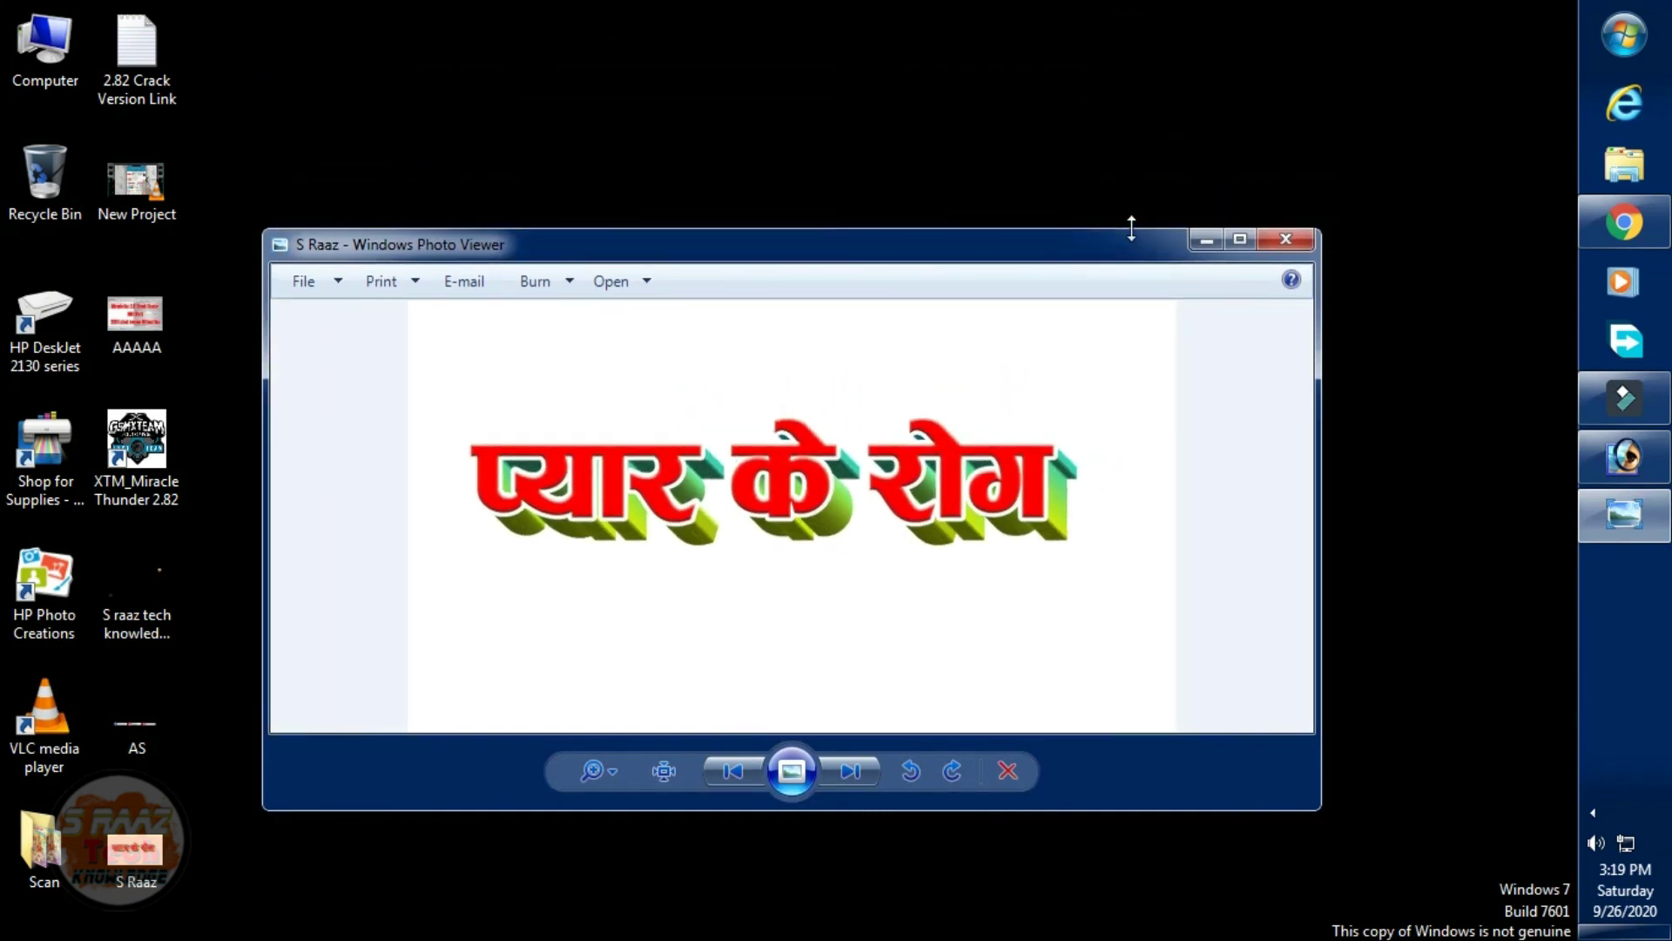
pyautogui.moveTo(1074, 254); pyautogui.dragTo(1129, 173)
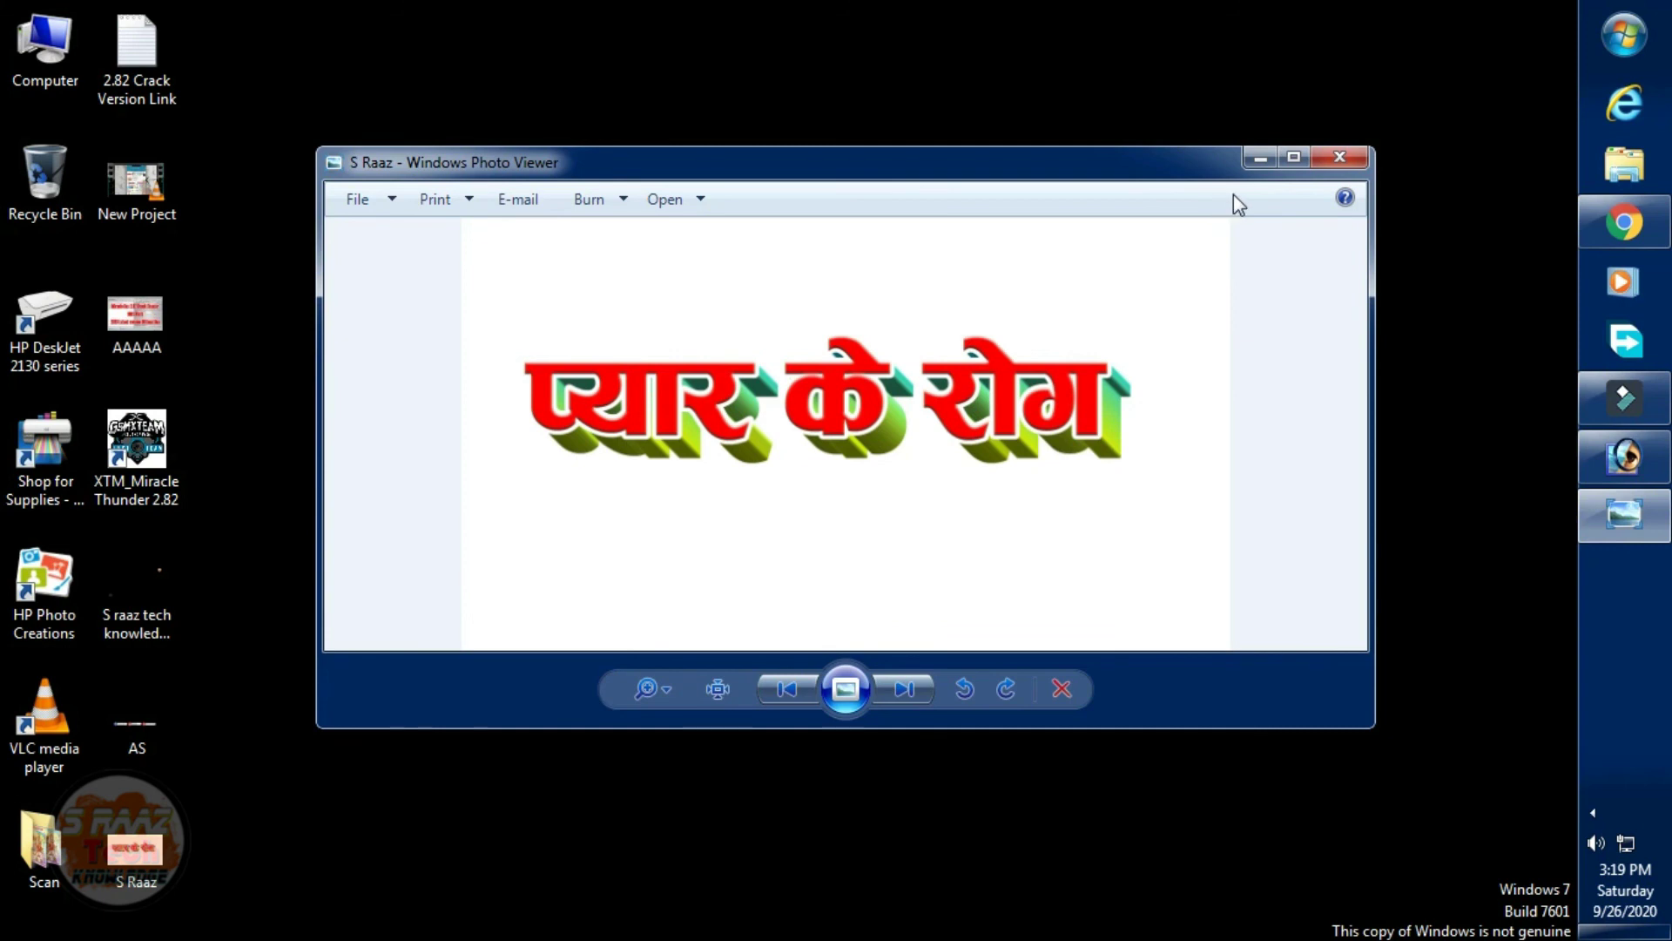
pyautogui.click(1319, 155)
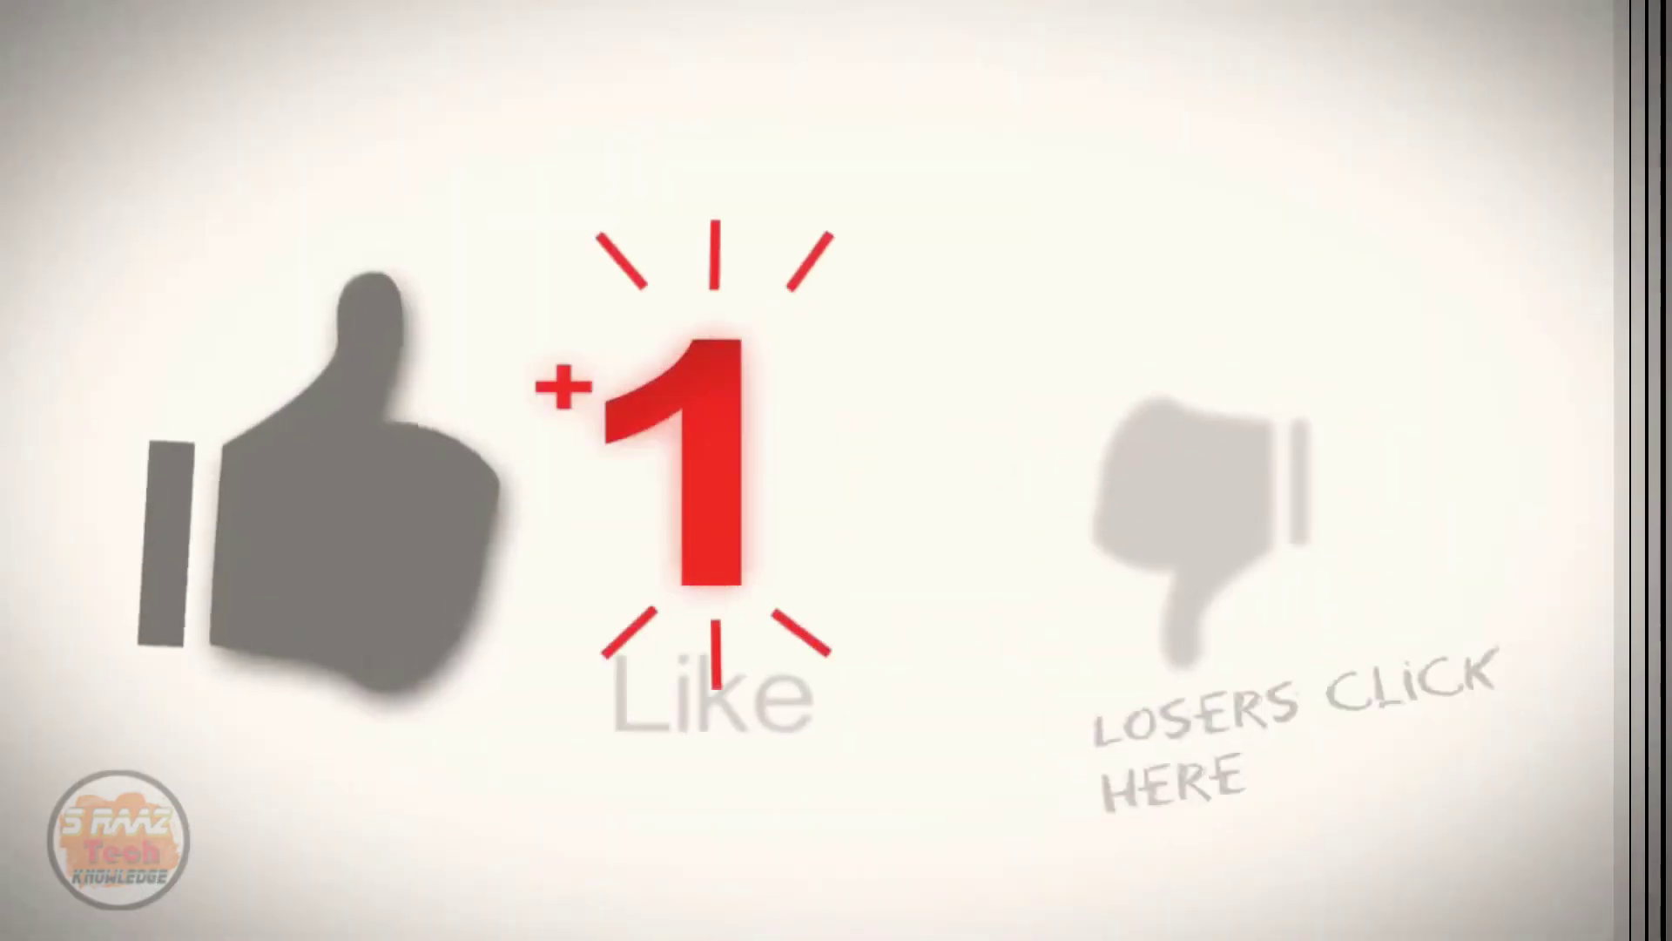